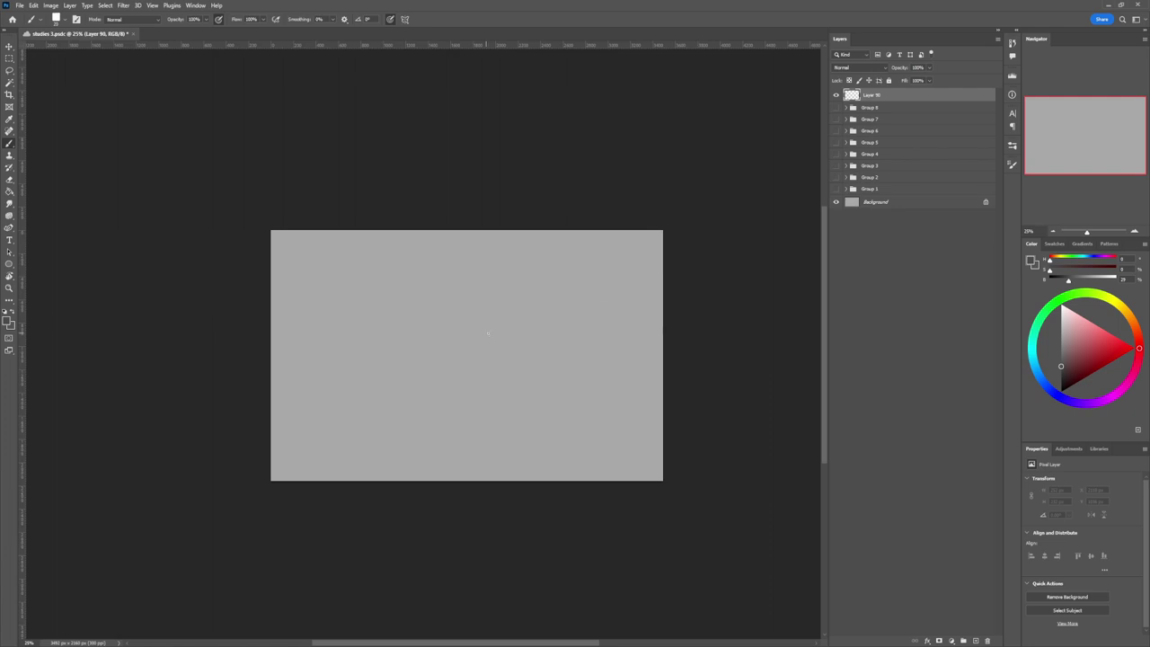
Choose a darker grey for the brush and remove the test stroke from the canvas.
{"action": "mouse_move", "coordinate": [457, 314]}
{"action": "left_mouse_down"}
{"action": "mouse_move", "coordinate": [519, 298]}
{"action": "mouse_move", "coordinate": [483, 365]}
{"action": "left_mouse_up"}
{"action": "key", "text": "ctrl+z"}
{"action": "mouse_move", "coordinate": [1062, 368]}
{"action": "left_mouse_down"}
{"action": "mouse_move", "coordinate": [1011, 357]}
{"action": "mouse_move", "coordinate": [1060, 377]}
{"action": "left_mouse_up"}
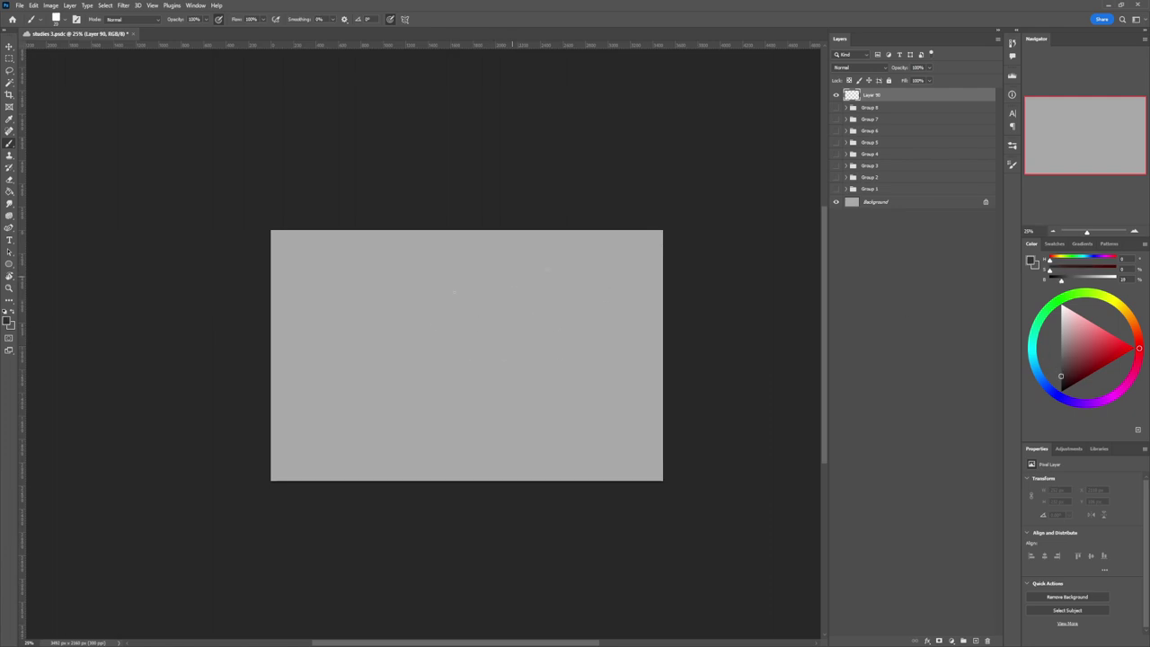
{"action": "mouse_move", "coordinate": [490, 289]}
{"action": "left_mouse_down"}
{"action": "mouse_move", "coordinate": [443, 334]}
{"action": "mouse_move", "coordinate": [485, 362]}
{"action": "left_mouse_up"}
{"action": "key", "text": "ctrl+z"}
{"action": "mouse_move", "coordinate": [440, 355]}
{"action": "left_mouse_down"}
{"action": "mouse_move", "coordinate": [517, 286]}
{"action": "mouse_move", "coordinate": [523, 328]}
{"action": "left_mouse_up"}
{"action": "key", "text": "ctrl+z"}
Try to sketch a sloping ground contour across the lower right of the canvas with a thin brush.
{"action": "key", "text": "z"}
{"action": "scroll", "coordinate": [492, 386], "scroll_direction": "down", "scroll_amount": 2}
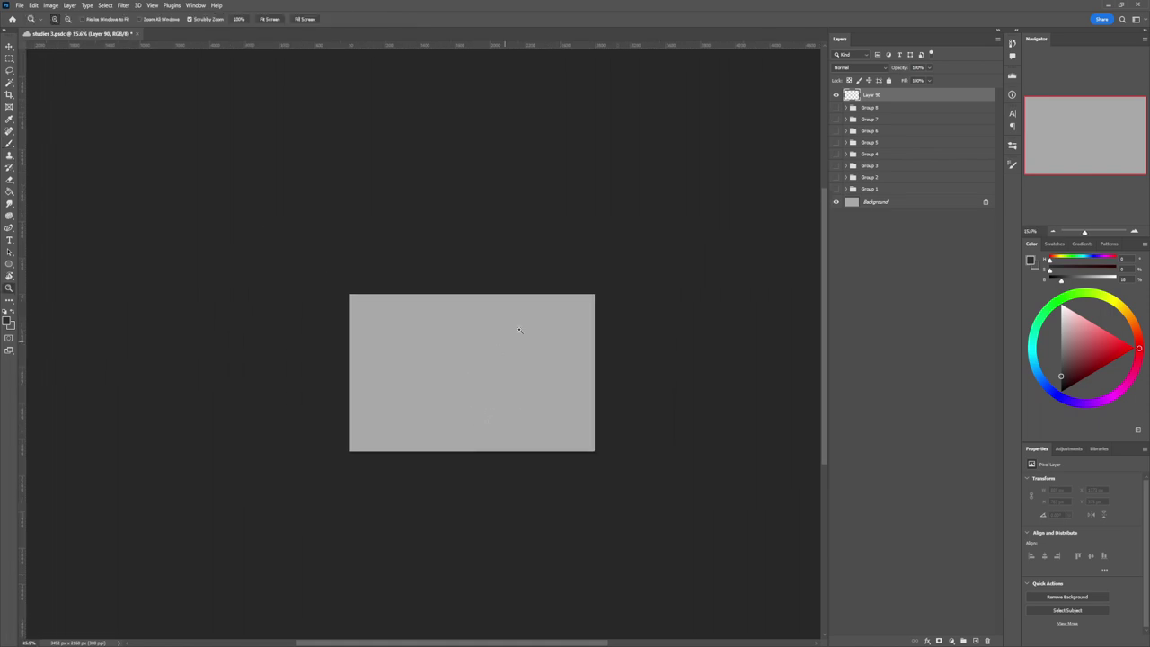
{"action": "mouse_move", "coordinate": [432, 295]}
{"action": "left_mouse_down"}
{"action": "mouse_move", "coordinate": [446, 297]}
{"action": "mouse_move", "coordinate": [435, 300]}
{"action": "left_mouse_up"}
{"action": "mouse_move", "coordinate": [476, 436]}
{"action": "left_mouse_down"}
{"action": "mouse_move", "coordinate": [483, 506]}
{"action": "mouse_move", "coordinate": [474, 420]}
{"action": "left_mouse_up"}
{"action": "key", "text": "b"}
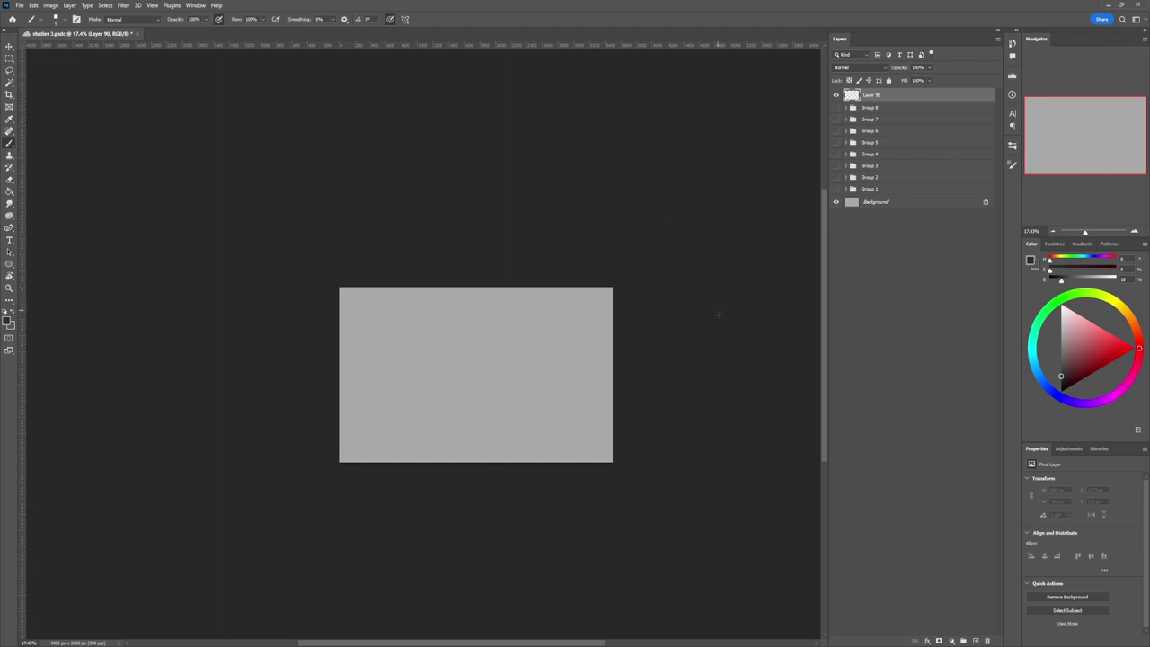
{"action": "left_click_drag", "start_coordinate": [618, 415], "coordinate": [546, 414]}
{"action": "key", "text": "ctrl+z"}
{"action": "left_click_drag", "start_coordinate": [626, 396], "coordinate": [426, 459]}
{"action": "key", "text": "ctrl+z"}
{"action": "left_click_drag", "start_coordinate": [641, 392], "coordinate": [427, 459]}
{"action": "key", "text": "ctrl+z"}
{"action": "mouse_move", "coordinate": [652, 386]}
{"action": "left_mouse_down"}
{"action": "mouse_move", "coordinate": [591, 397]}
{"action": "mouse_move", "coordinate": [275, 557]}
{"action": "left_mouse_up"}
{"action": "key", "text": "ctrl+z"}
{"action": "left_click_drag", "start_coordinate": [451, 472], "coordinate": [386, 512]}
{"action": "key", "text": "ctrl+z"}
Sketch a curved ground grid along the bottom of the canvas, rising into a hill on the right.
{"action": "left_click_drag", "start_coordinate": [623, 393], "coordinate": [325, 577]}
{"action": "left_click_drag", "start_coordinate": [421, 433], "coordinate": [484, 431]}
{"action": "left_click_drag", "start_coordinate": [582, 446], "coordinate": [512, 447]}
{"action": "left_click_drag", "start_coordinate": [484, 451], "coordinate": [525, 413]}
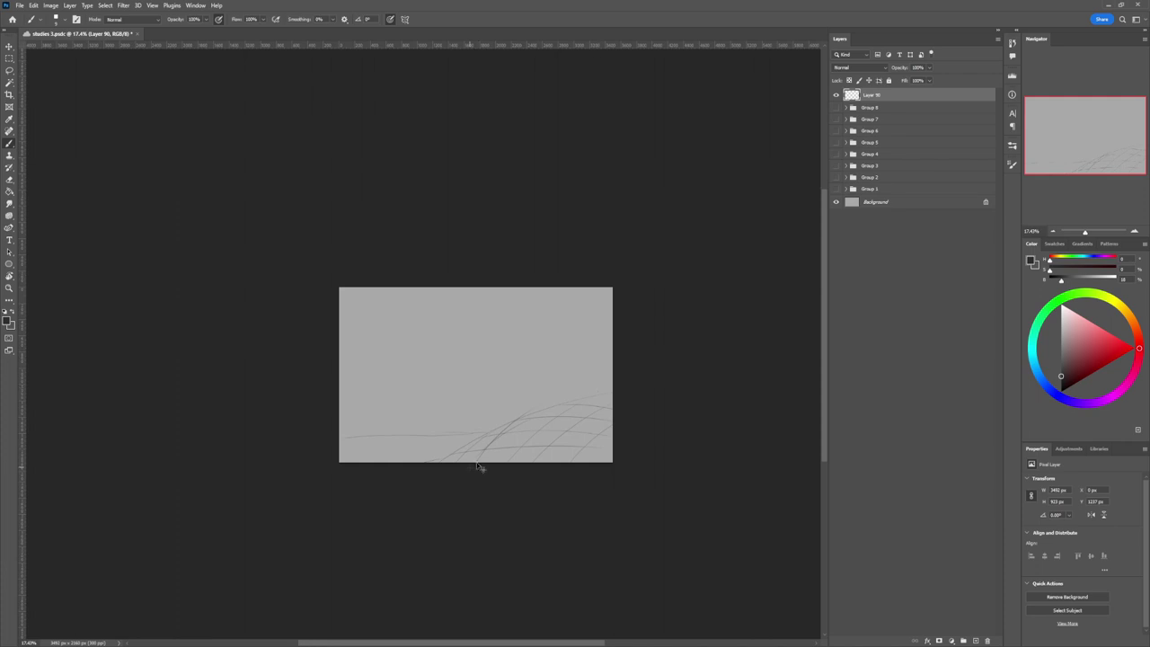
{"action": "left_click_drag", "start_coordinate": [480, 466], "coordinate": [530, 415]}
Add a new layer and rough in an oval head inside a larger rounded body outline on the left of the canvas.
{"action": "key", "text": "ctrl+shift+alt+n"}
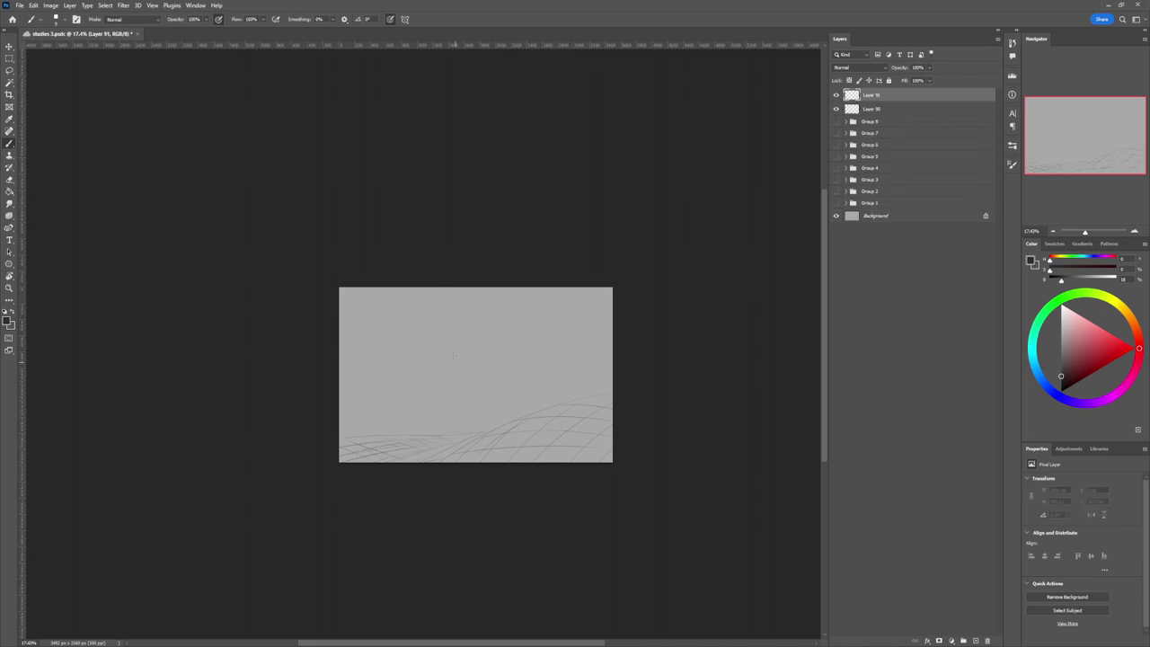
{"action": "left_click_drag", "start_coordinate": [436, 341], "coordinate": [422, 350]}
{"action": "mouse_move", "coordinate": [447, 367]}
{"action": "left_mouse_down"}
{"action": "mouse_move", "coordinate": [416, 372]}
{"action": "mouse_move", "coordinate": [450, 372]}
{"action": "left_mouse_up"}
{"action": "left_click_drag", "start_coordinate": [448, 307], "coordinate": [463, 363]}
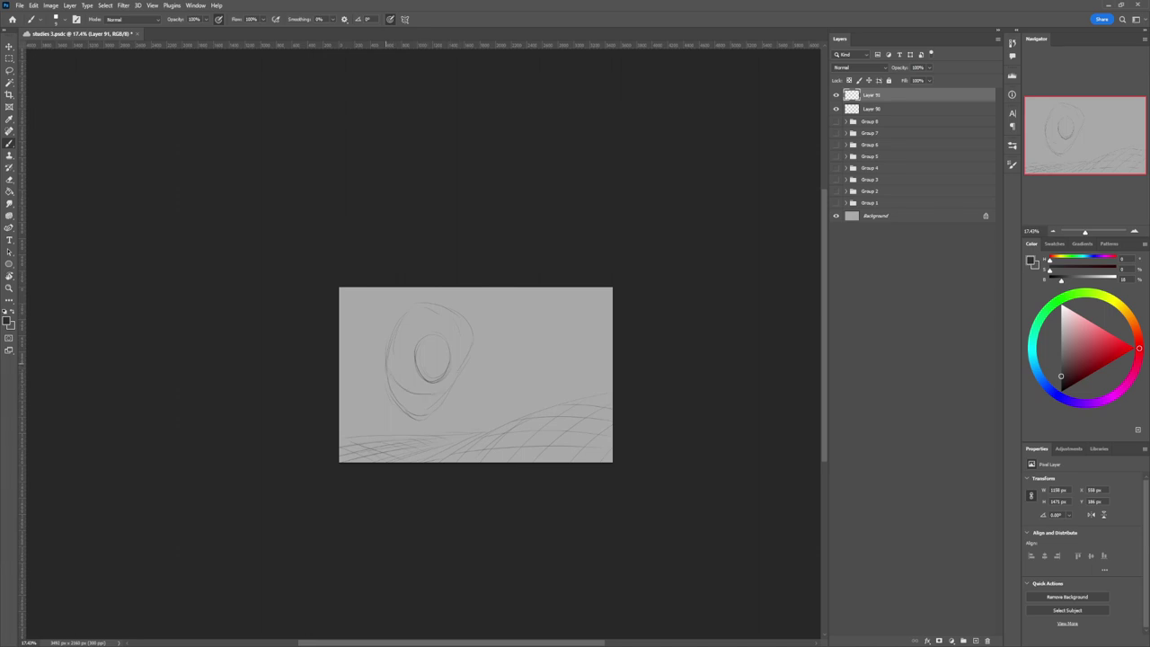
{"action": "left_click_drag", "start_coordinate": [404, 391], "coordinate": [389, 375]}
{"action": "left_click_drag", "start_coordinate": [420, 417], "coordinate": [465, 340]}
Sketch angular arm lines beside the body and a large jagged, crescent-shaped form in the canvas's upper right.
{"action": "left_click_drag", "start_coordinate": [480, 412], "coordinate": [505, 400]}
{"action": "mouse_move", "coordinate": [551, 294]}
{"action": "left_mouse_down"}
{"action": "mouse_move", "coordinate": [530, 291]}
{"action": "mouse_move", "coordinate": [577, 290]}
{"action": "mouse_move", "coordinate": [560, 300]}
{"action": "left_mouse_up"}
{"action": "left_click_drag", "start_coordinate": [595, 340], "coordinate": [561, 374]}
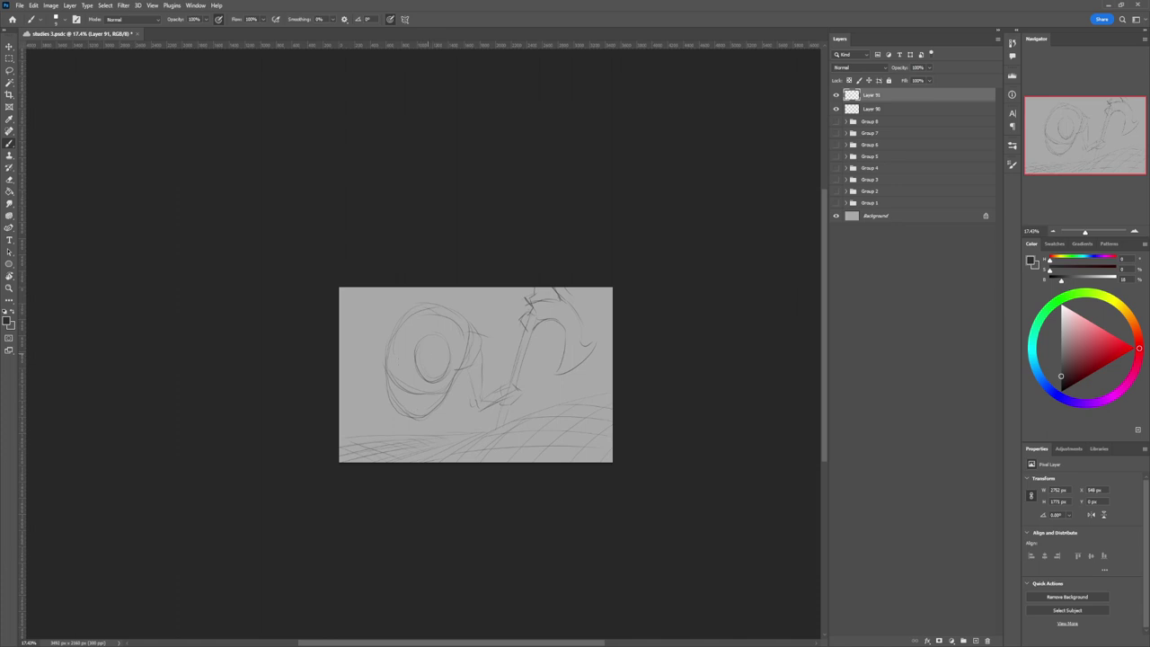
Sketch the figure's near shoulder and bent arm with the forearm reaching right, erasing the overlapping body lines.
{"action": "mouse_move", "coordinate": [396, 344]}
{"action": "left_mouse_down"}
{"action": "mouse_move", "coordinate": [386, 389]}
{"action": "mouse_move", "coordinate": [408, 366]}
{"action": "left_mouse_up"}
{"action": "mouse_move", "coordinate": [409, 384]}
{"action": "left_mouse_down"}
{"action": "mouse_move", "coordinate": [384, 389]}
{"action": "mouse_move", "coordinate": [401, 403]}
{"action": "left_mouse_up"}
{"action": "key", "text": "e"}
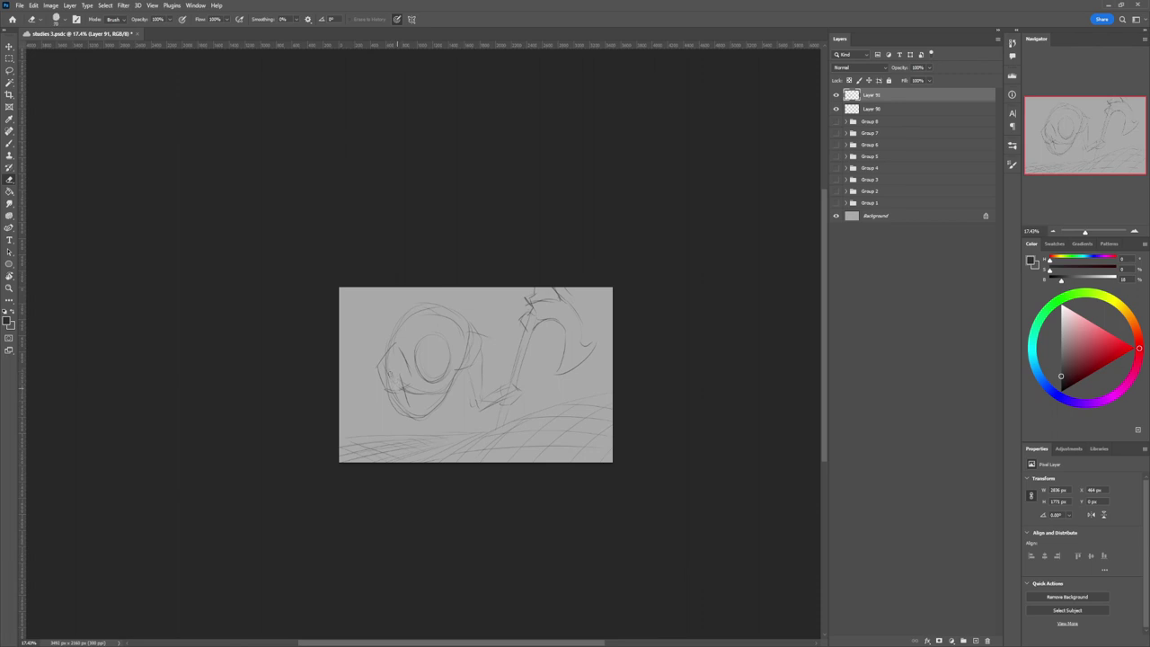
{"action": "left_click_drag", "start_coordinate": [388, 354], "coordinate": [386, 377]}
{"action": "key", "text": "b"}
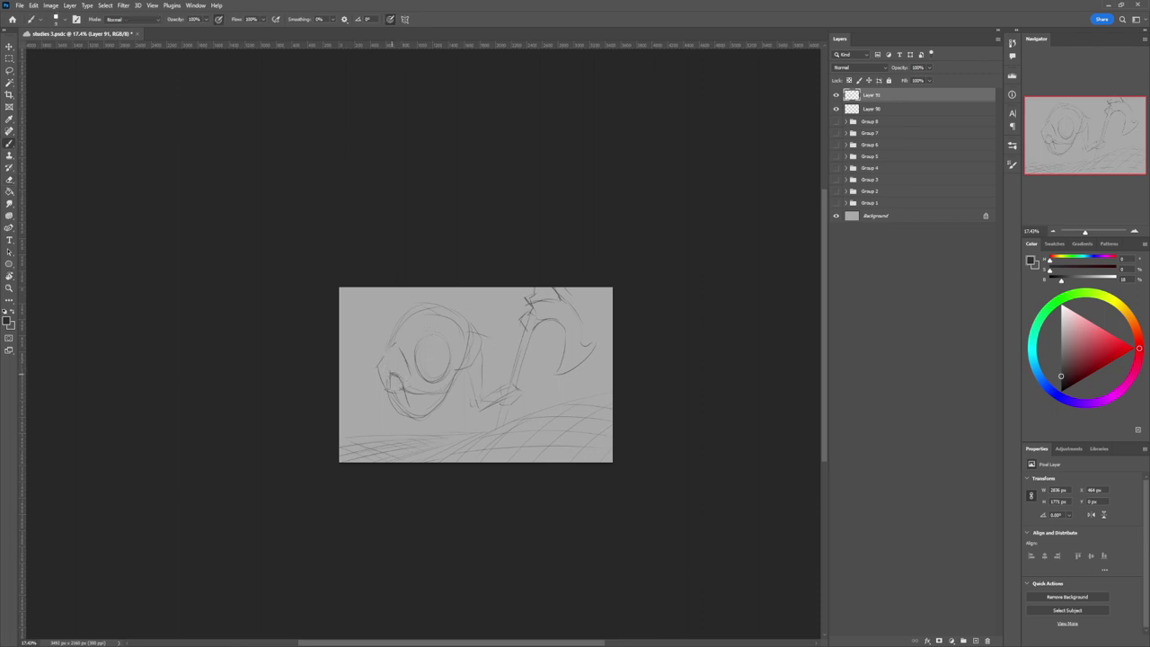
{"action": "left_click_drag", "start_coordinate": [396, 385], "coordinate": [392, 412]}
{"action": "key", "text": "e"}
{"action": "mouse_move", "coordinate": [396, 410]}
{"action": "left_mouse_down"}
{"action": "mouse_move", "coordinate": [397, 391]}
{"action": "mouse_move", "coordinate": [418, 410]}
{"action": "mouse_move", "coordinate": [435, 406]}
{"action": "mouse_move", "coordinate": [438, 420]}
{"action": "left_mouse_up"}
{"action": "key", "text": "b"}
{"action": "mouse_move", "coordinate": [440, 408]}
{"action": "left_mouse_down"}
{"action": "mouse_move", "coordinate": [483, 381]}
{"action": "mouse_move", "coordinate": [465, 404]}
{"action": "mouse_move", "coordinate": [487, 393]}
{"action": "mouse_move", "coordinate": [459, 392]}
{"action": "mouse_move", "coordinate": [499, 371]}
{"action": "mouse_move", "coordinate": [528, 370]}
{"action": "mouse_move", "coordinate": [512, 388]}
{"action": "mouse_move", "coordinate": [487, 390]}
{"action": "mouse_move", "coordinate": [529, 409]}
{"action": "mouse_move", "coordinate": [527, 399]}
{"action": "mouse_move", "coordinate": [518, 410]}
{"action": "left_mouse_up"}
Lasso the small hand sketch below the outstretched forearm and transform it into a lower position.
{"action": "key", "text": "l"}
{"action": "key", "text": "ctrl+t"}
{"action": "key", "text": "ctrl+d"}
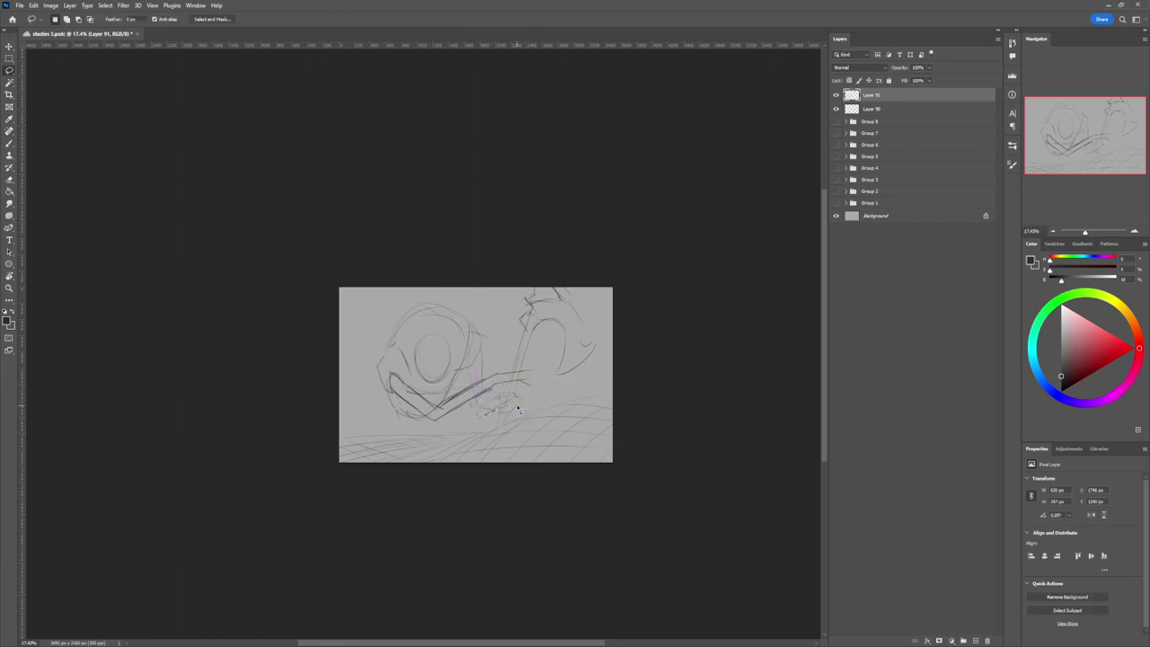
{"action": "key", "text": "ctrl+t"}
{"action": "left_click_drag", "start_coordinate": [525, 391], "coordinate": [509, 409]}
{"action": "key", "text": "Return"}
Draw the spread fingers of the outstretched hand and erase the construction lines around it.
{"action": "key", "text": "b"}
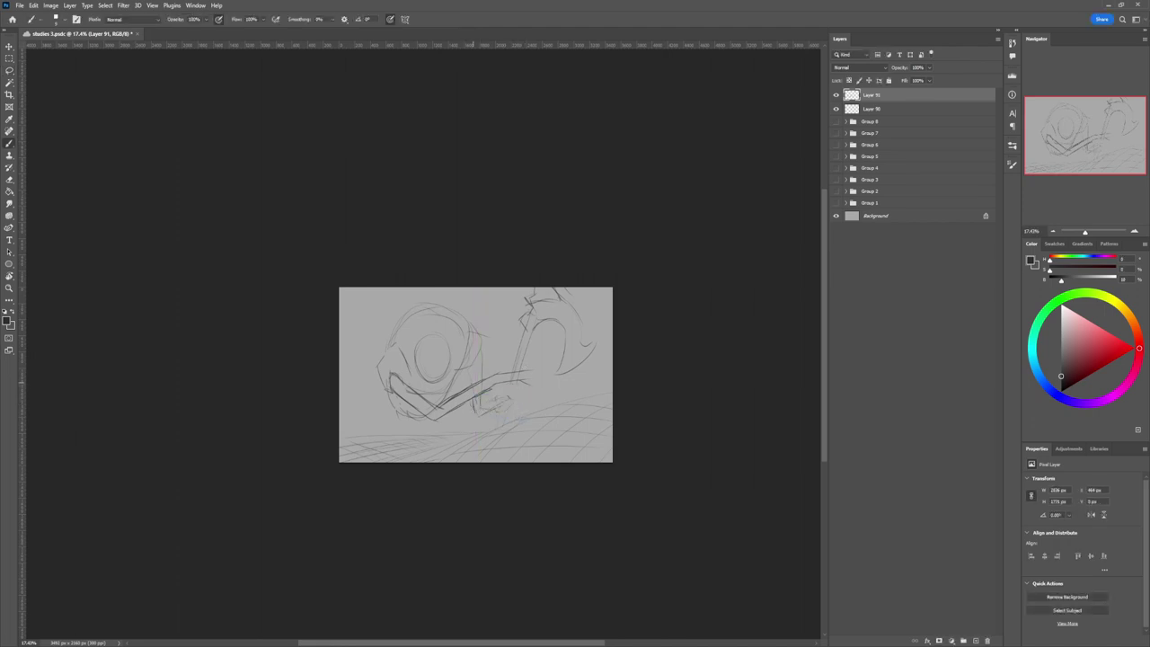
{"action": "key", "text": "e"}
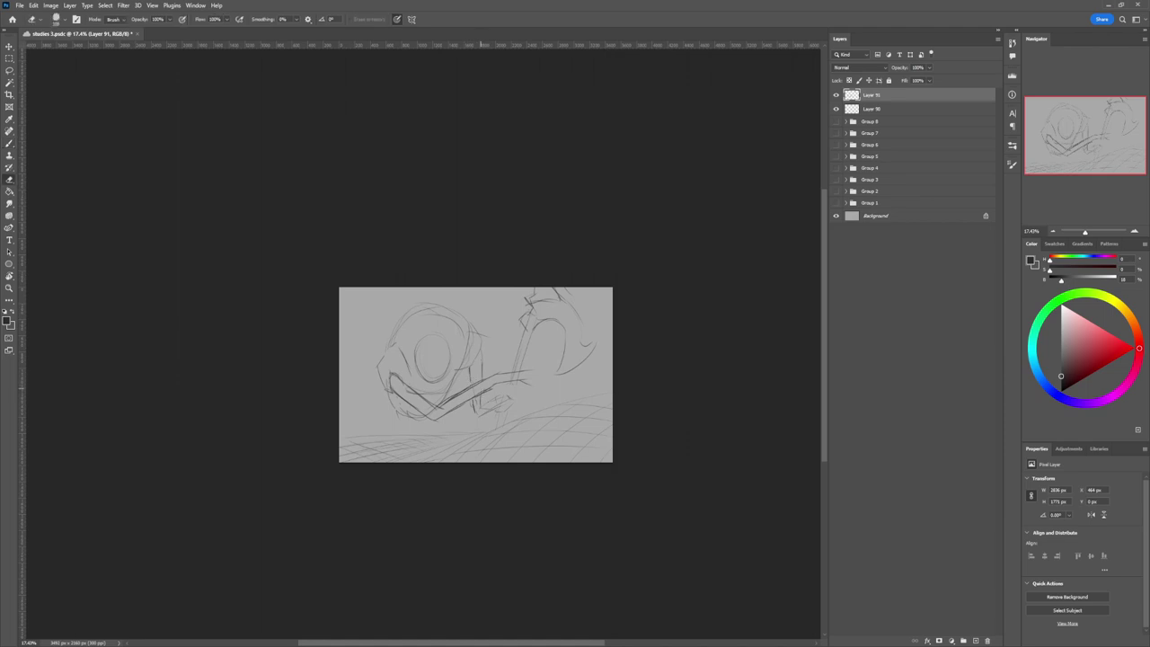
{"action": "key", "text": "b"}
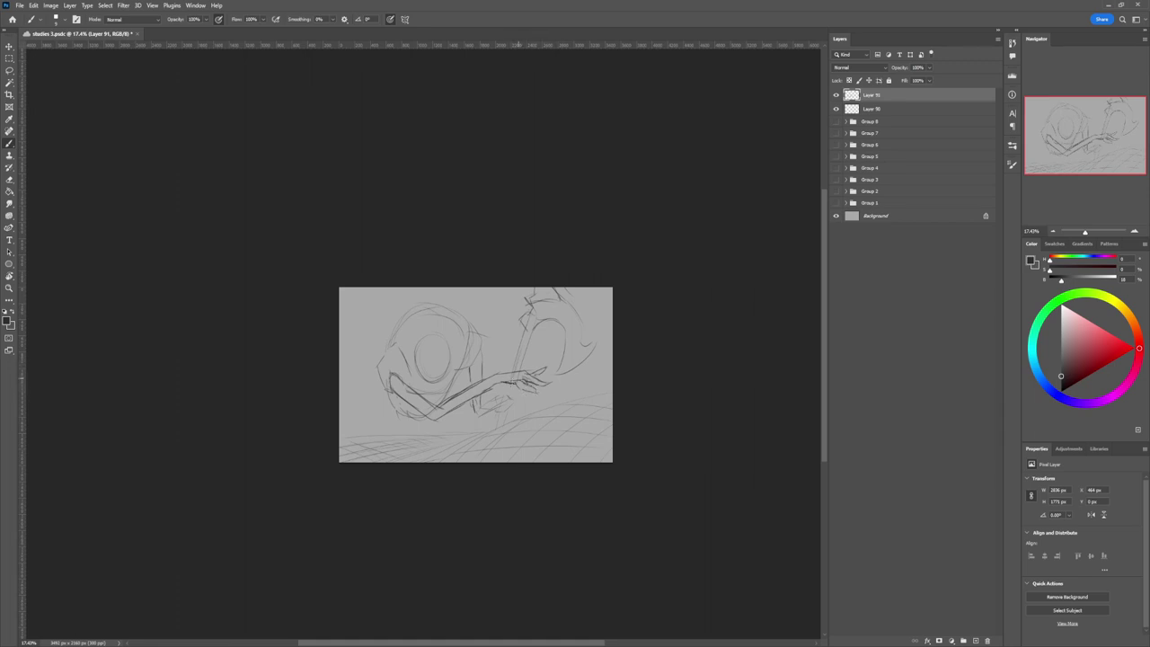
{"action": "key", "text": "e"}
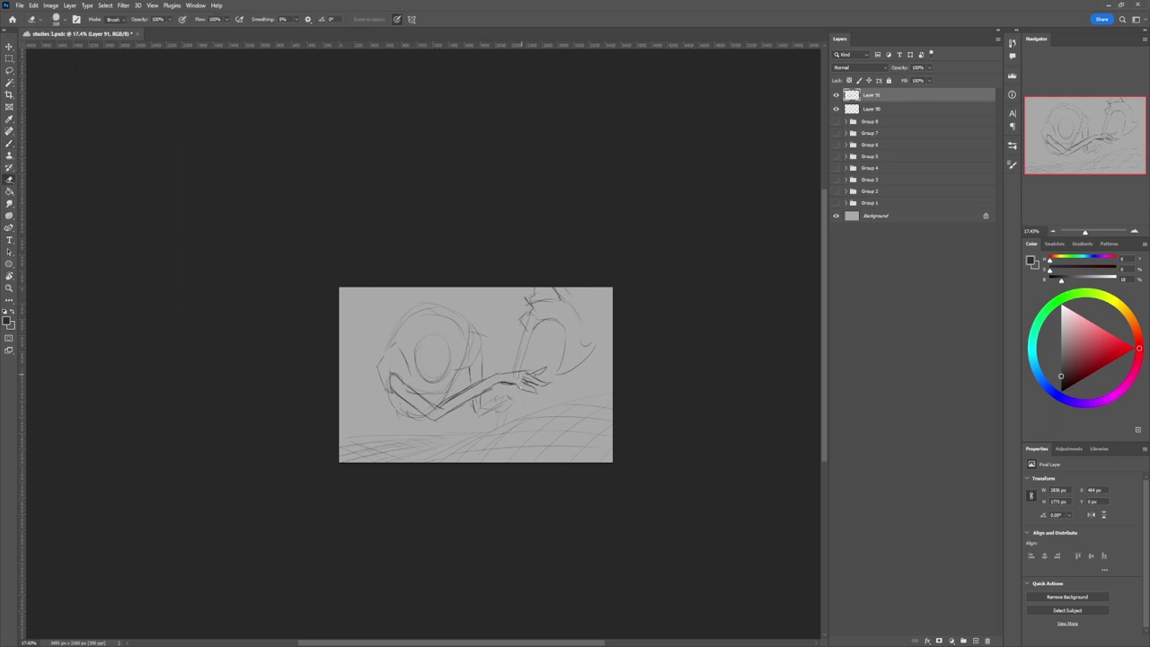
{"action": "key", "text": "b"}
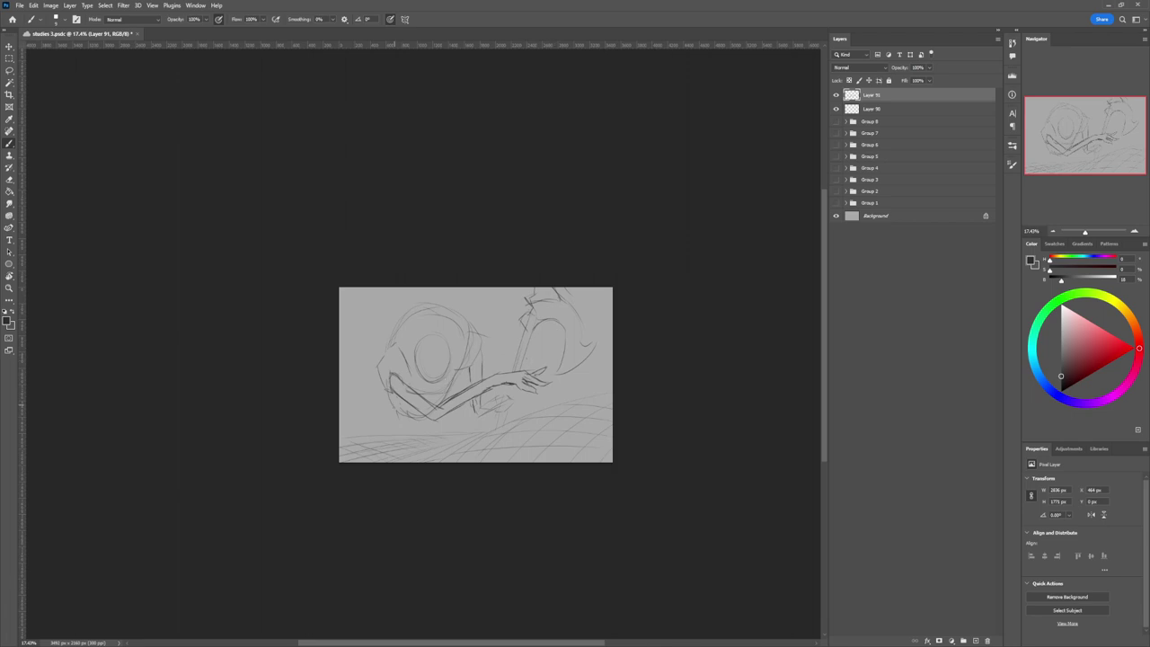
Sketch the figure's sharply bent leg and foot on the lower left, add short lines beneath the elbow, and save the document.
{"action": "mouse_move", "coordinate": [396, 407]}
{"action": "left_mouse_down"}
{"action": "mouse_move", "coordinate": [366, 386]}
{"action": "mouse_move", "coordinate": [361, 430]}
{"action": "left_mouse_up"}
{"action": "left_click_drag", "start_coordinate": [372, 418], "coordinate": [393, 450]}
{"action": "mouse_move", "coordinate": [370, 413]}
{"action": "left_mouse_down"}
{"action": "mouse_move", "coordinate": [393, 452]}
{"action": "mouse_move", "coordinate": [399, 419]}
{"action": "mouse_move", "coordinate": [386, 418]}
{"action": "mouse_move", "coordinate": [399, 416]}
{"action": "left_mouse_up"}
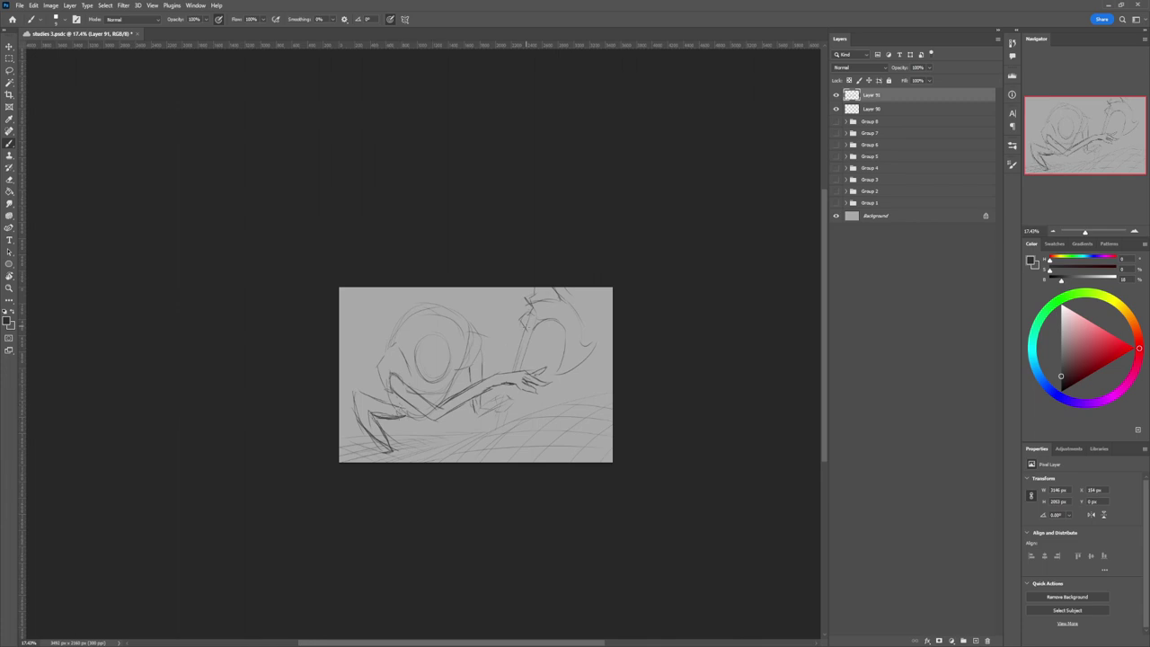
{"action": "key", "text": "ctrl+s"}
{"action": "left_click_drag", "start_coordinate": [430, 425], "coordinate": [420, 425]}
{"action": "left_click_drag", "start_coordinate": [376, 440], "coordinate": [399, 455]}
Sketch a chess piece on the hill below the crescent form and redraw its base as tilted rounded rings.
{"action": "left_click_drag", "start_coordinate": [544, 433], "coordinate": [567, 439]}
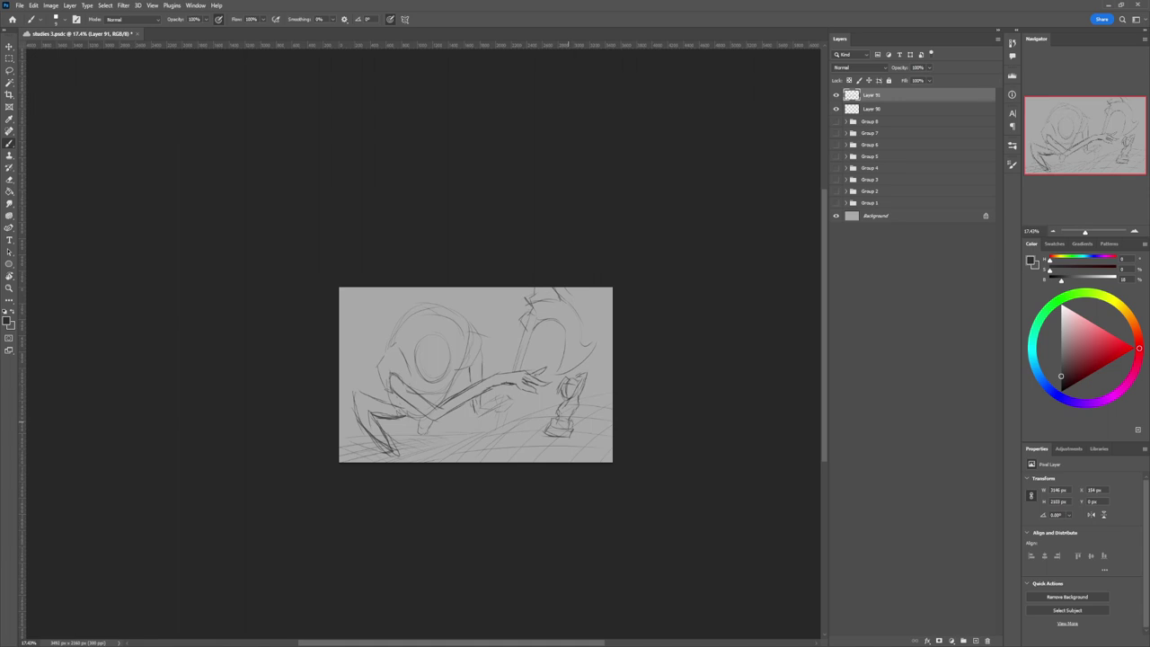
{"action": "key", "text": "e"}
{"action": "left_click_drag", "start_coordinate": [573, 431], "coordinate": [552, 428]}
{"action": "key", "text": "b"}
{"action": "mouse_move", "coordinate": [564, 440]}
{"action": "left_mouse_down"}
{"action": "mouse_move", "coordinate": [548, 445]}
{"action": "mouse_move", "coordinate": [549, 433]}
{"action": "left_mouse_up"}
{"action": "mouse_move", "coordinate": [557, 429]}
{"action": "left_mouse_down"}
{"action": "mouse_move", "coordinate": [548, 438]}
{"action": "mouse_move", "coordinate": [555, 431]}
{"action": "left_mouse_up"}
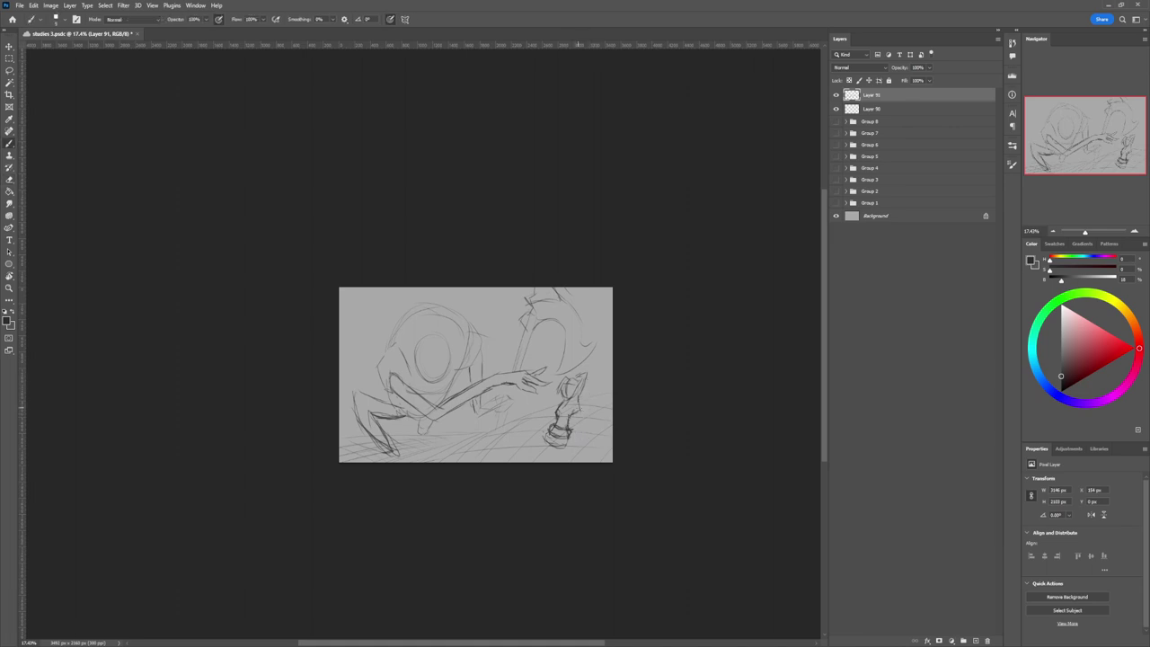
Clean up the upper part of the chess piece and draw a long draped shape along its right side.
{"action": "key", "text": "e"}
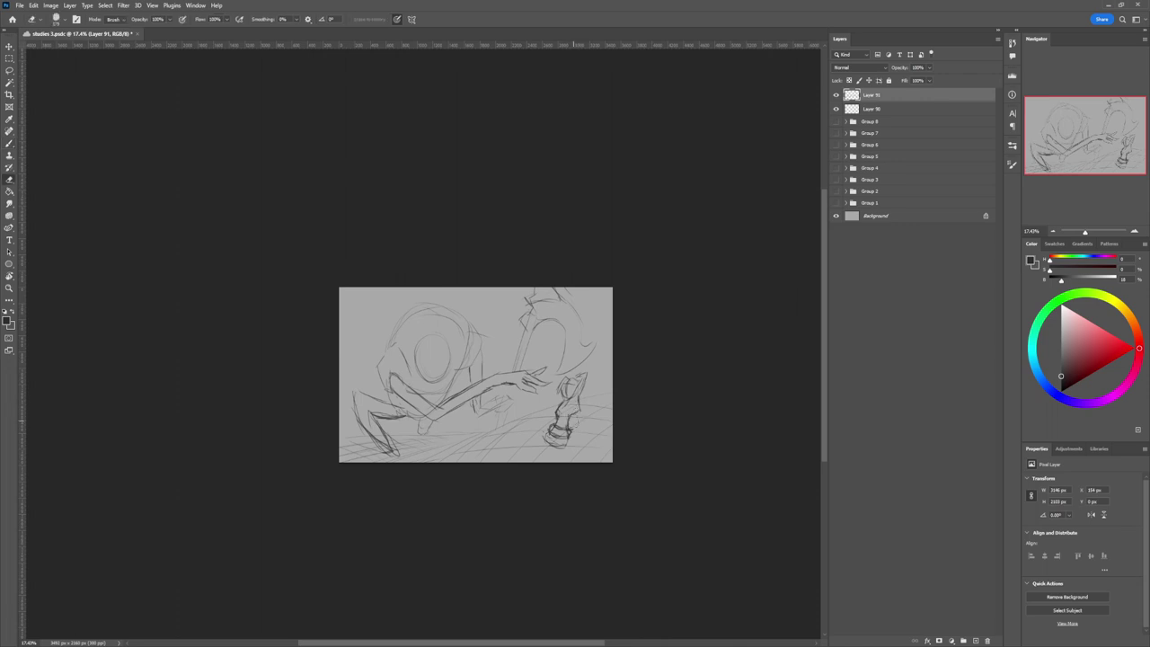
{"action": "key", "text": "b"}
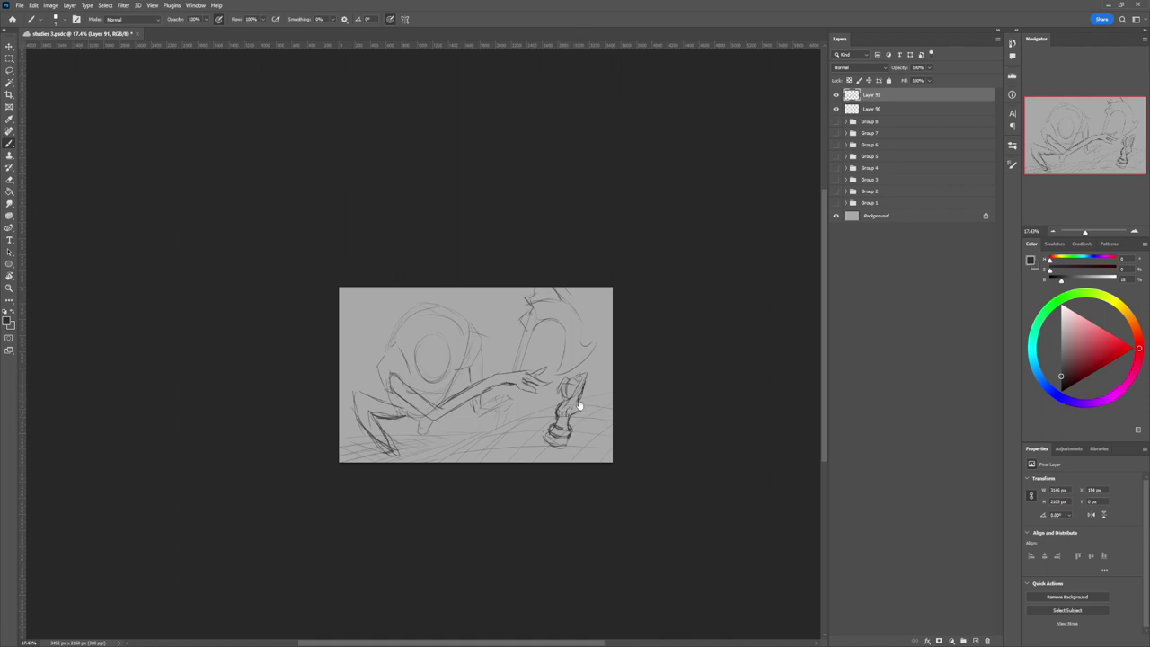
{"action": "key", "text": "e"}
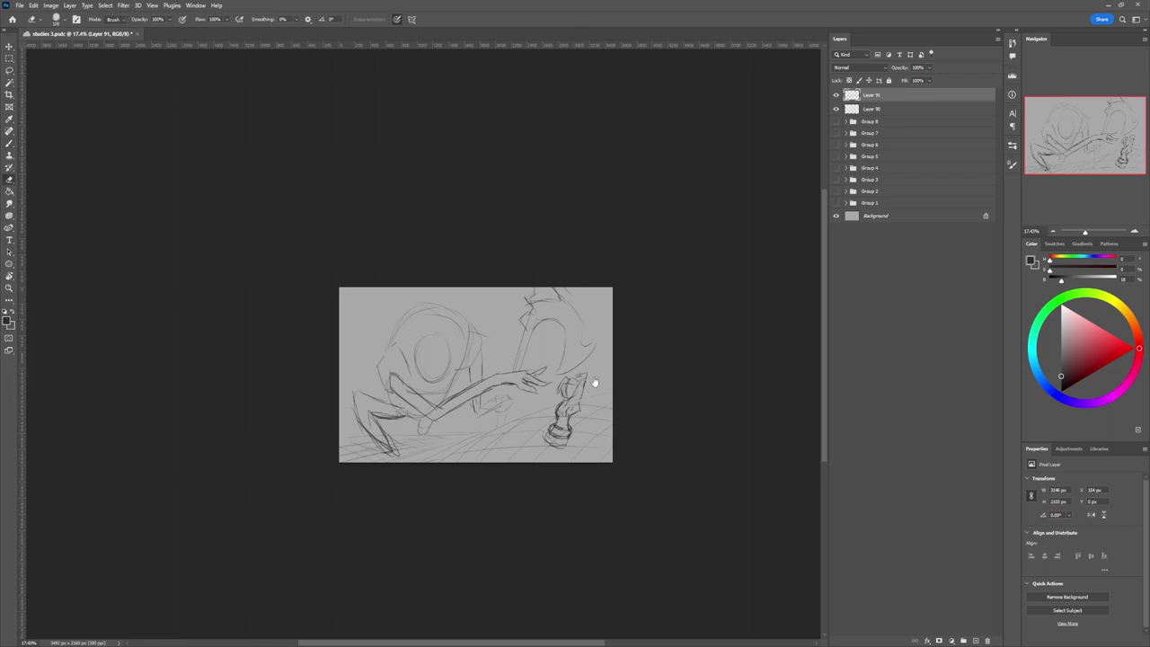
{"action": "key", "text": "b"}
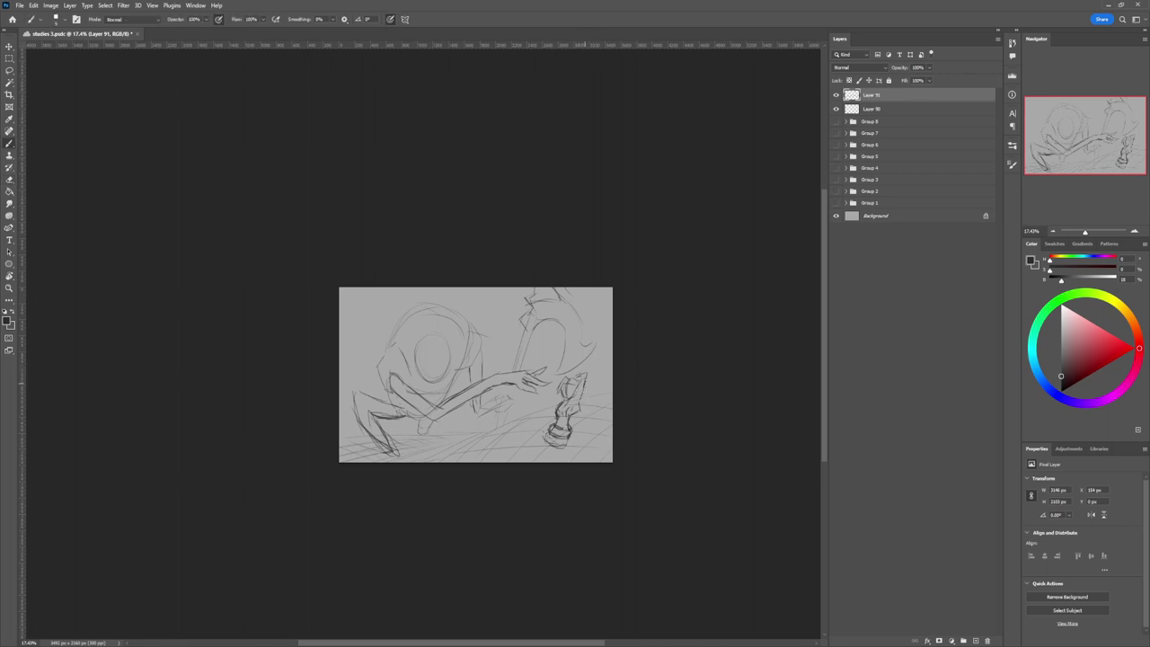
{"action": "left_click_drag", "start_coordinate": [585, 399], "coordinate": [589, 420]}
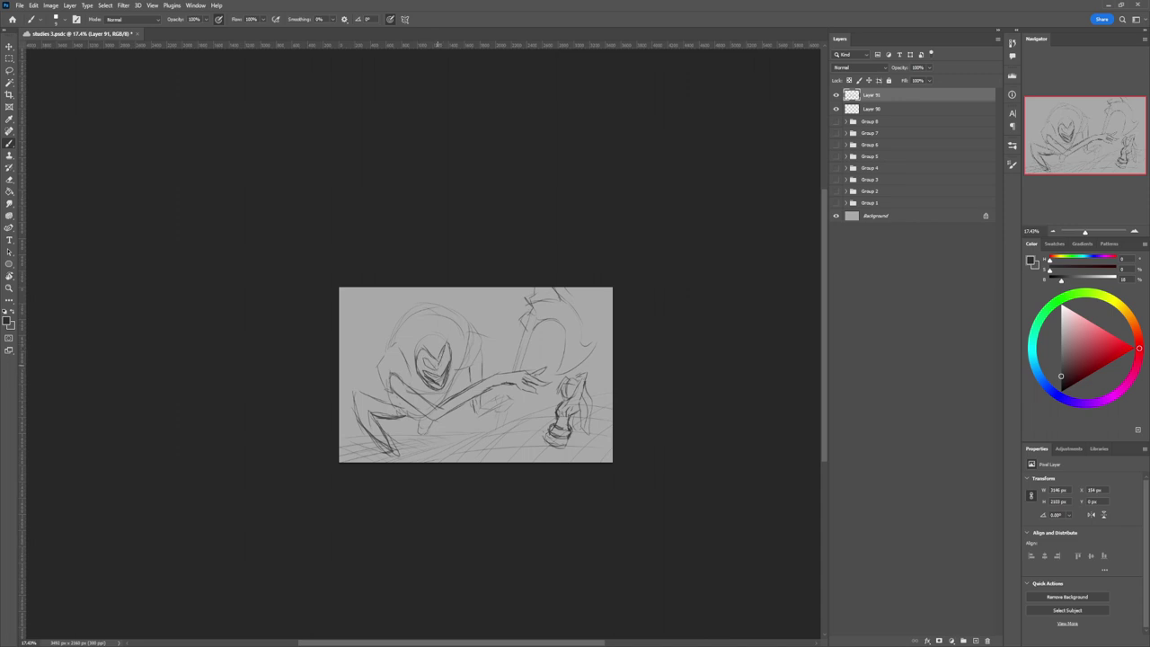
Define the figure's masklike face with slanted eyes and a pointed grin, erasing stray lines around the brow.
{"action": "left_click_drag", "start_coordinate": [435, 364], "coordinate": [424, 351]}
{"action": "key", "text": "e"}
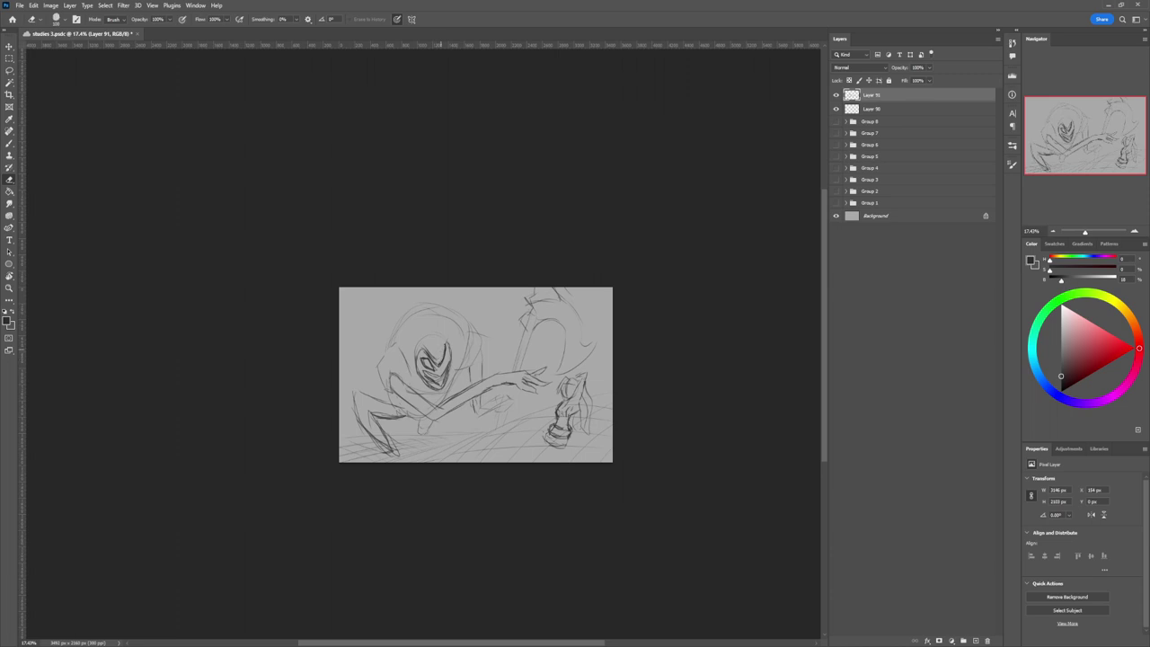
{"action": "left_click_drag", "start_coordinate": [440, 348], "coordinate": [429, 361]}
{"action": "key", "text": "b"}
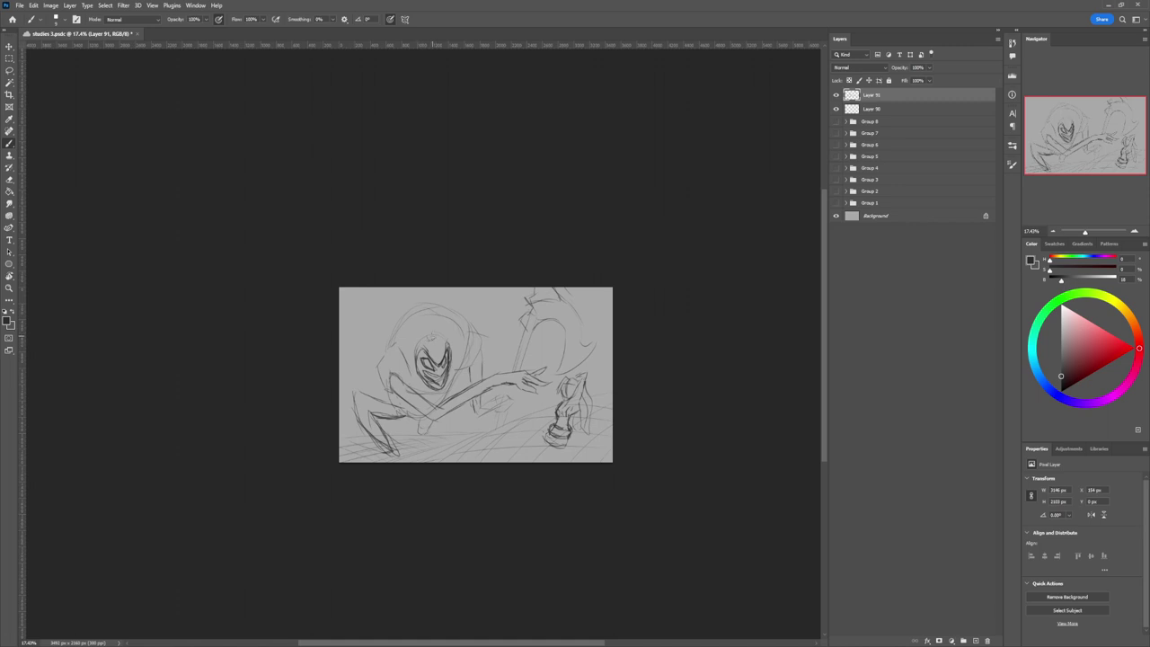
Draw a spiked crown over the face and a jagged, spiky mane around the head.
{"action": "mouse_move", "coordinate": [431, 331]}
{"action": "left_mouse_down"}
{"action": "mouse_move", "coordinate": [429, 309]}
{"action": "mouse_move", "coordinate": [438, 332]}
{"action": "left_mouse_up"}
{"action": "left_click_drag", "start_coordinate": [418, 324], "coordinate": [414, 343]}
{"action": "left_click_drag", "start_coordinate": [400, 354], "coordinate": [414, 367]}
{"action": "mouse_move", "coordinate": [391, 320]}
{"action": "left_mouse_down"}
{"action": "mouse_move", "coordinate": [388, 343]}
{"action": "mouse_move", "coordinate": [426, 295]}
{"action": "mouse_move", "coordinate": [387, 337]}
{"action": "mouse_move", "coordinate": [417, 301]}
{"action": "left_mouse_up"}
{"action": "key", "text": "e"}
{"action": "key", "text": "b"}
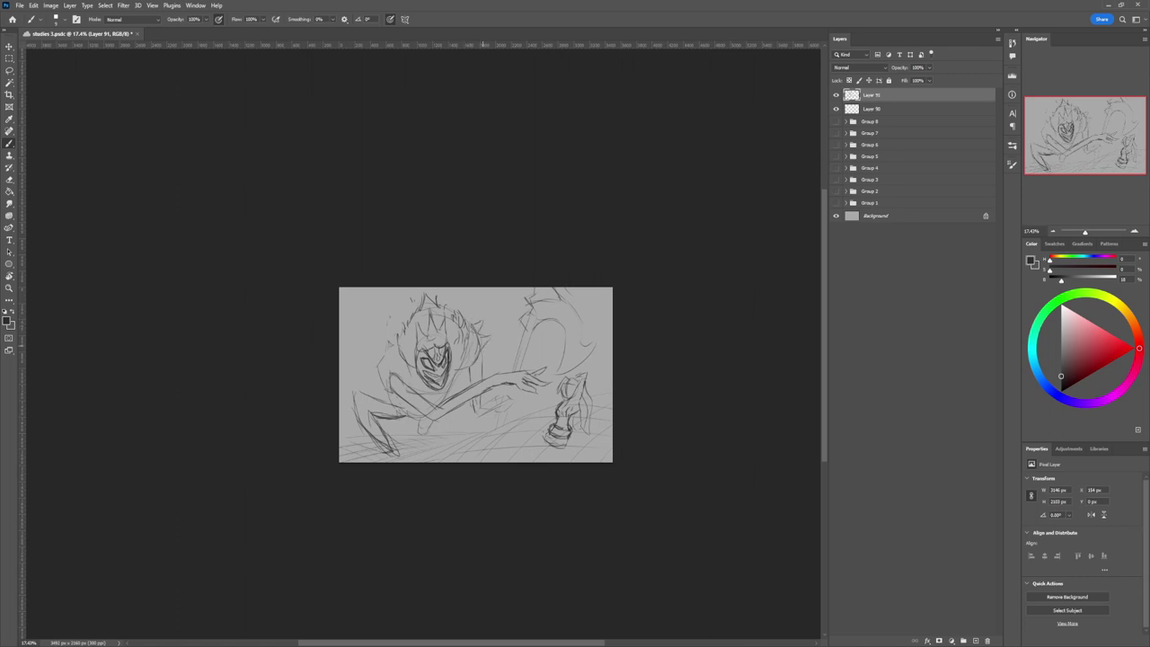
{"action": "left_click_drag", "start_coordinate": [490, 351], "coordinate": [478, 358]}
Sketch a rounded, ribbed form behind the near shoulder and refine its outline and lower lines.
{"action": "mouse_move", "coordinate": [367, 331]}
{"action": "left_mouse_down"}
{"action": "mouse_move", "coordinate": [364, 375]}
{"action": "mouse_move", "coordinate": [378, 360]}
{"action": "mouse_move", "coordinate": [378, 343]}
{"action": "mouse_move", "coordinate": [366, 370]}
{"action": "left_mouse_up"}
{"action": "left_click_drag", "start_coordinate": [386, 343], "coordinate": [379, 359]}
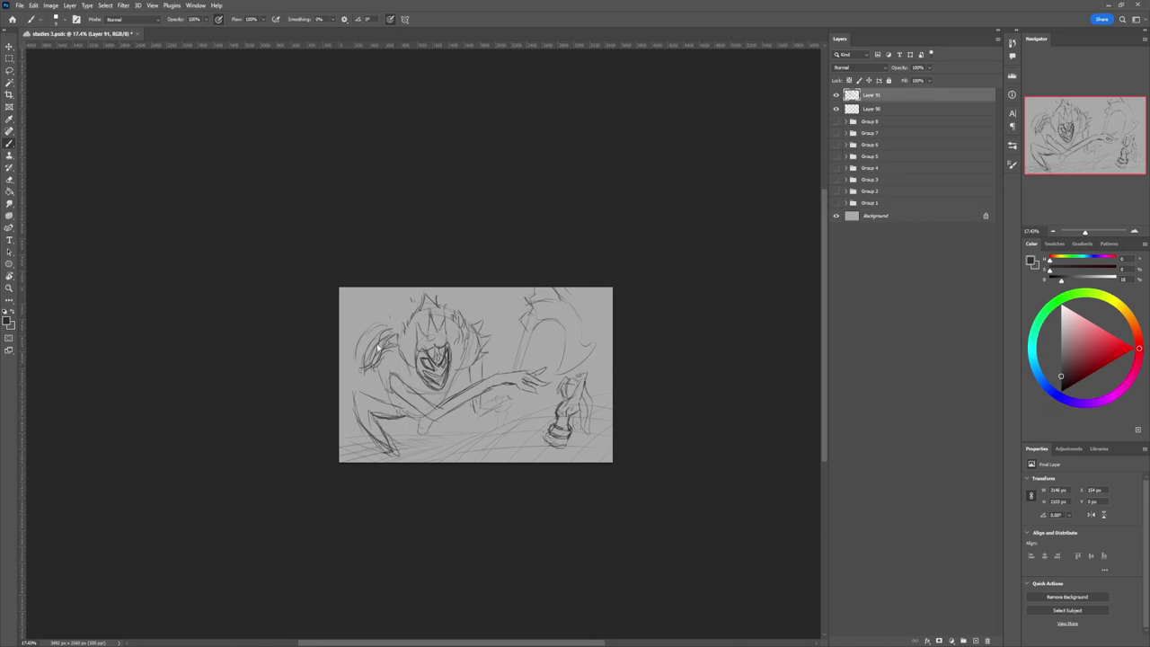
{"action": "key", "text": "e"}
{"action": "key", "text": "b"}
{"action": "mouse_move", "coordinate": [379, 349]}
{"action": "left_mouse_down"}
{"action": "mouse_move", "coordinate": [364, 365]}
{"action": "mouse_move", "coordinate": [381, 354]}
{"action": "mouse_move", "coordinate": [363, 343]}
{"action": "left_mouse_up"}
{"action": "left_click_drag", "start_coordinate": [365, 341], "coordinate": [362, 363]}
{"action": "mouse_move", "coordinate": [375, 322]}
{"action": "left_mouse_down"}
{"action": "mouse_move", "coordinate": [358, 339]}
{"action": "mouse_move", "coordinate": [368, 334]}
{"action": "mouse_move", "coordinate": [375, 354]}
{"action": "mouse_move", "coordinate": [392, 321]}
{"action": "mouse_move", "coordinate": [366, 353]}
{"action": "left_mouse_up"}
{"action": "key", "text": "e"}
{"action": "key", "text": "b"}
{"action": "left_click_drag", "start_coordinate": [371, 371], "coordinate": [356, 385]}
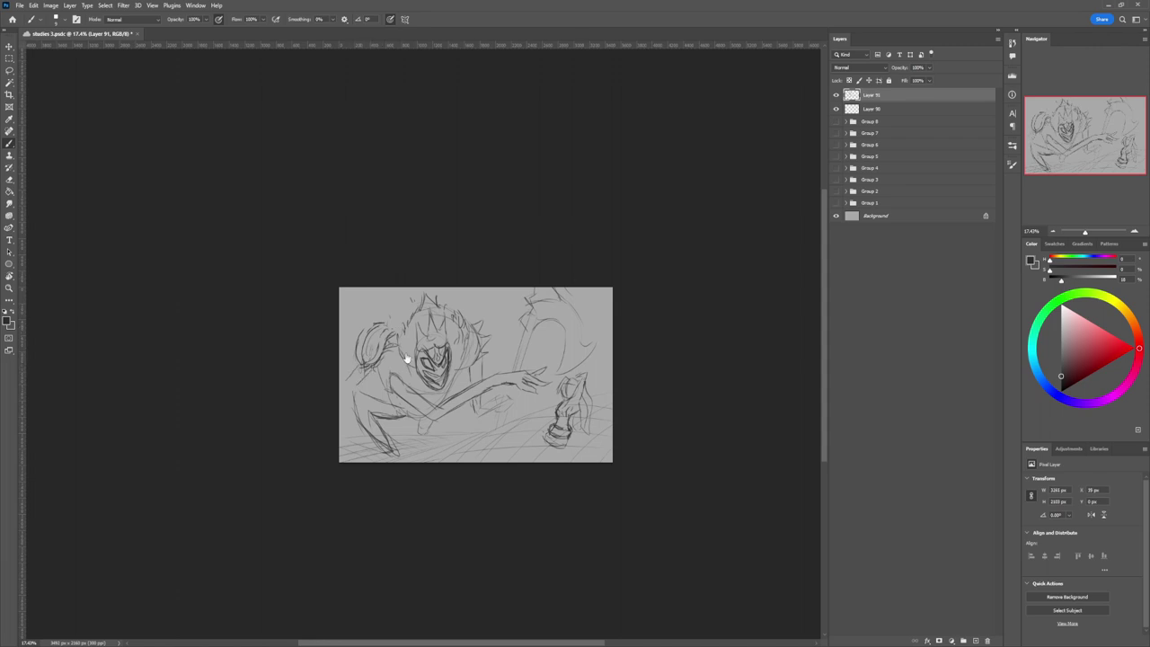
Lasso the figure and the crescent form, scale them down slightly, and reposition them within the canvas.
{"action": "key", "text": "l"}
{"action": "mouse_move", "coordinate": [410, 447]}
{"action": "left_mouse_down"}
{"action": "mouse_move", "coordinate": [358, 439]}
{"action": "mouse_move", "coordinate": [340, 385]}
{"action": "mouse_move", "coordinate": [369, 290]}
{"action": "mouse_move", "coordinate": [474, 293]}
{"action": "mouse_move", "coordinate": [493, 314]}
{"action": "mouse_move", "coordinate": [488, 384]}
{"action": "mouse_move", "coordinate": [503, 406]}
{"action": "mouse_move", "coordinate": [470, 463]}
{"action": "left_mouse_up"}
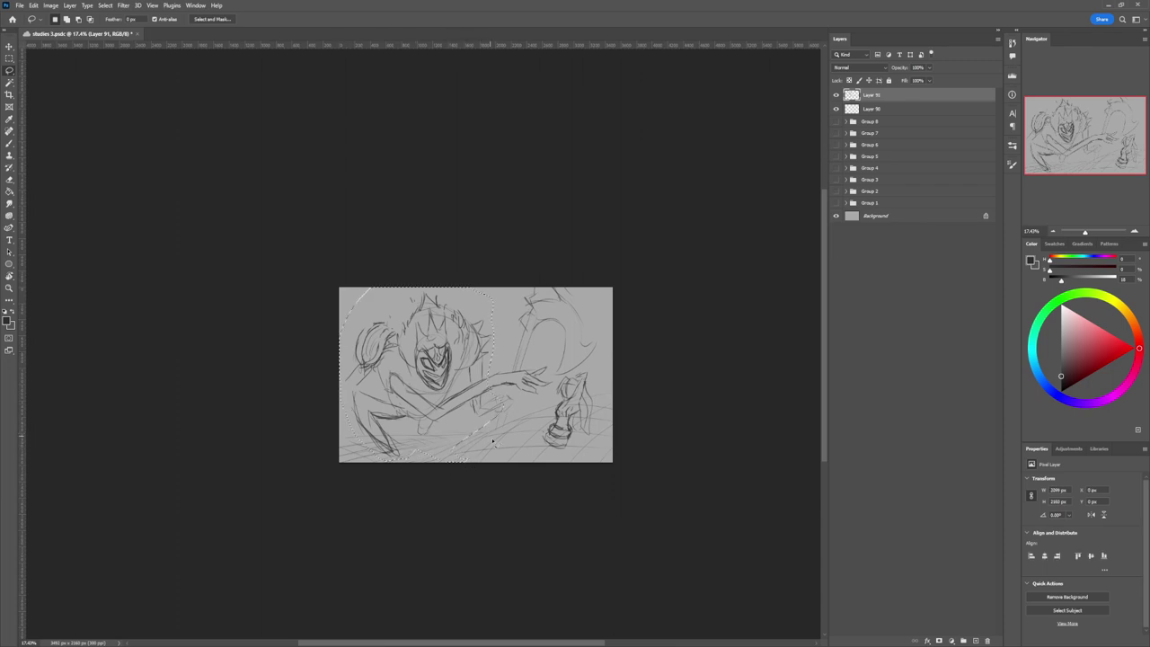
{"action": "mouse_move", "coordinate": [533, 413]}
{"action": "left_mouse_down"}
{"action": "mouse_move", "coordinate": [607, 342]}
{"action": "mouse_move", "coordinate": [573, 269]}
{"action": "mouse_move", "coordinate": [488, 261]}
{"action": "mouse_move", "coordinate": [543, 295]}
{"action": "left_mouse_up"}
{"action": "key", "text": "ctrl+t"}
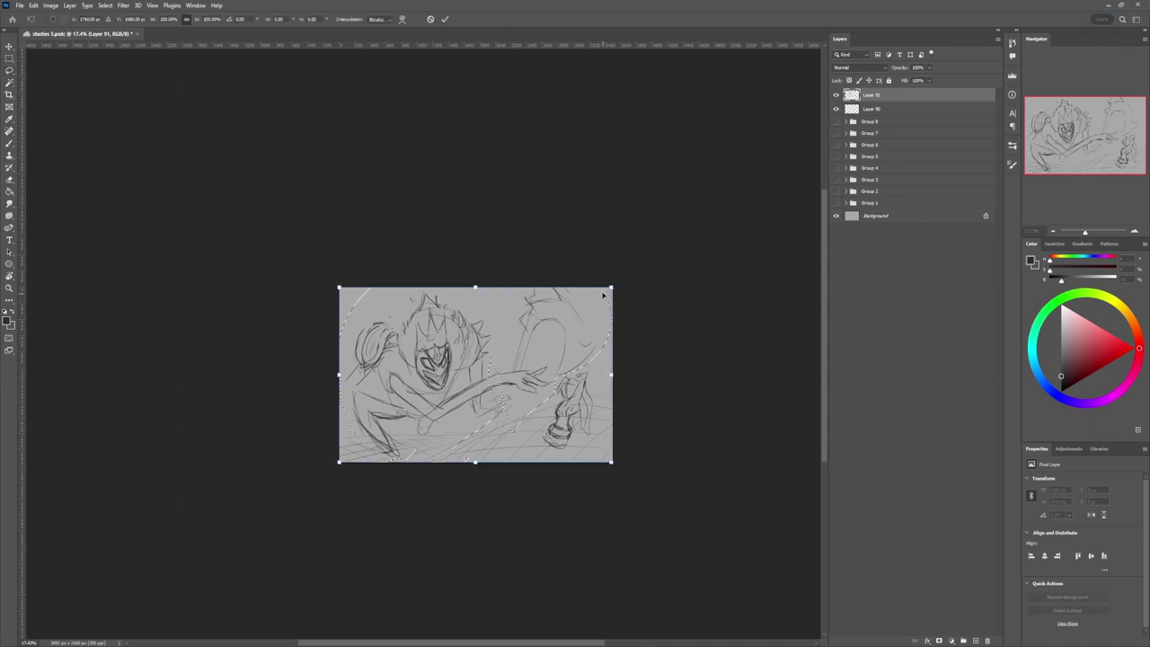
{"action": "left_click_drag", "start_coordinate": [611, 287], "coordinate": [593, 299]}
{"action": "mouse_move", "coordinate": [551, 343]}
{"action": "left_mouse_down"}
{"action": "mouse_move", "coordinate": [566, 343]}
{"action": "mouse_move", "coordinate": [568, 326]}
{"action": "left_mouse_up"}
{"action": "key", "text": "Return"}
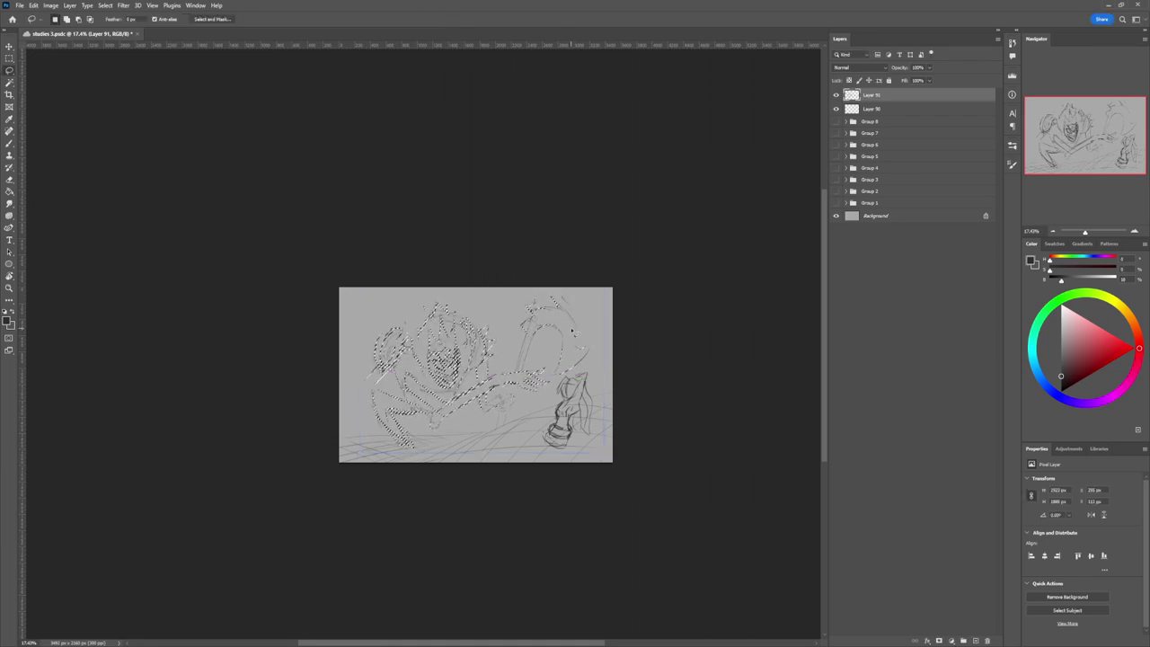
Sketch a long bent arm rising beside the ribbed shoulder form near the canvas edge, erasing stray lines around the wrist.
{"action": "key", "text": "b"}
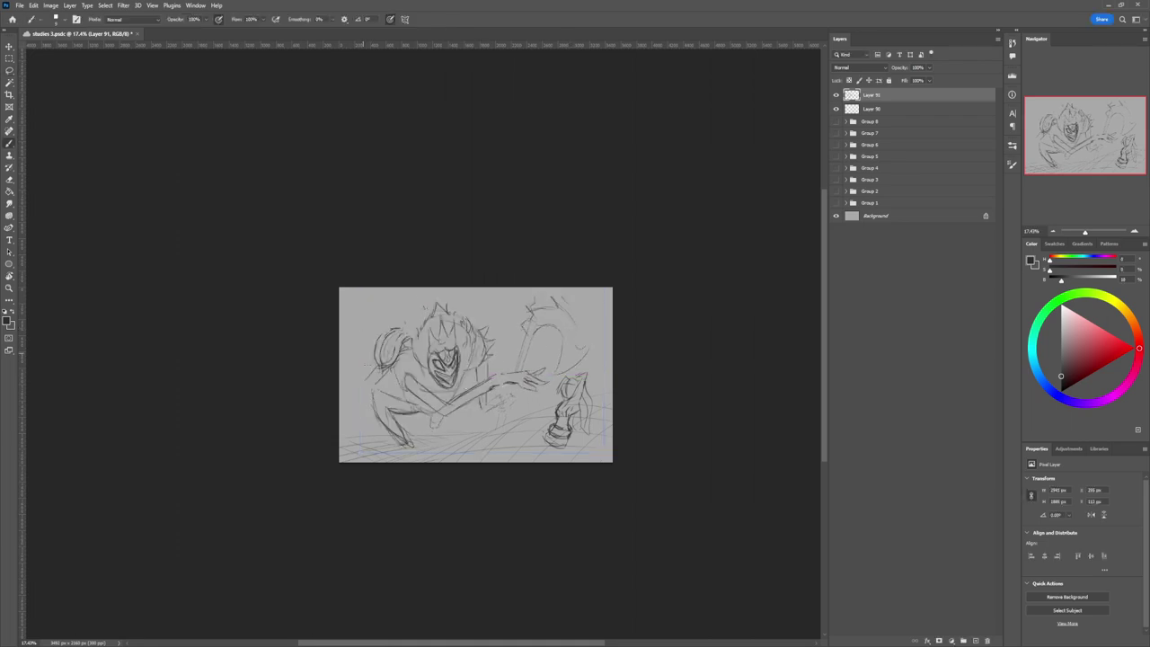
{"action": "mouse_move", "coordinate": [387, 376]}
{"action": "left_mouse_down"}
{"action": "mouse_move", "coordinate": [361, 401]}
{"action": "mouse_move", "coordinate": [354, 390]}
{"action": "mouse_move", "coordinate": [343, 398]}
{"action": "left_mouse_up"}
{"action": "mouse_move", "coordinate": [366, 330]}
{"action": "left_mouse_down"}
{"action": "mouse_move", "coordinate": [348, 388]}
{"action": "mouse_move", "coordinate": [360, 392]}
{"action": "mouse_move", "coordinate": [343, 406]}
{"action": "mouse_move", "coordinate": [379, 324]}
{"action": "mouse_move", "coordinate": [357, 358]}
{"action": "left_mouse_up"}
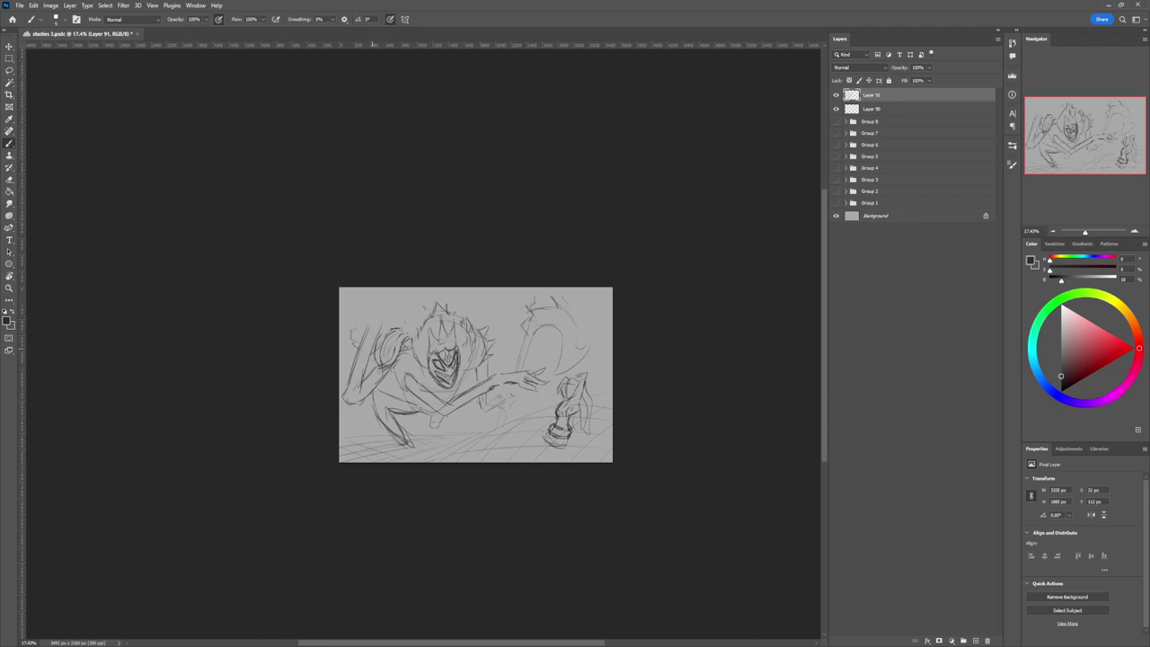
{"action": "key", "text": "e"}
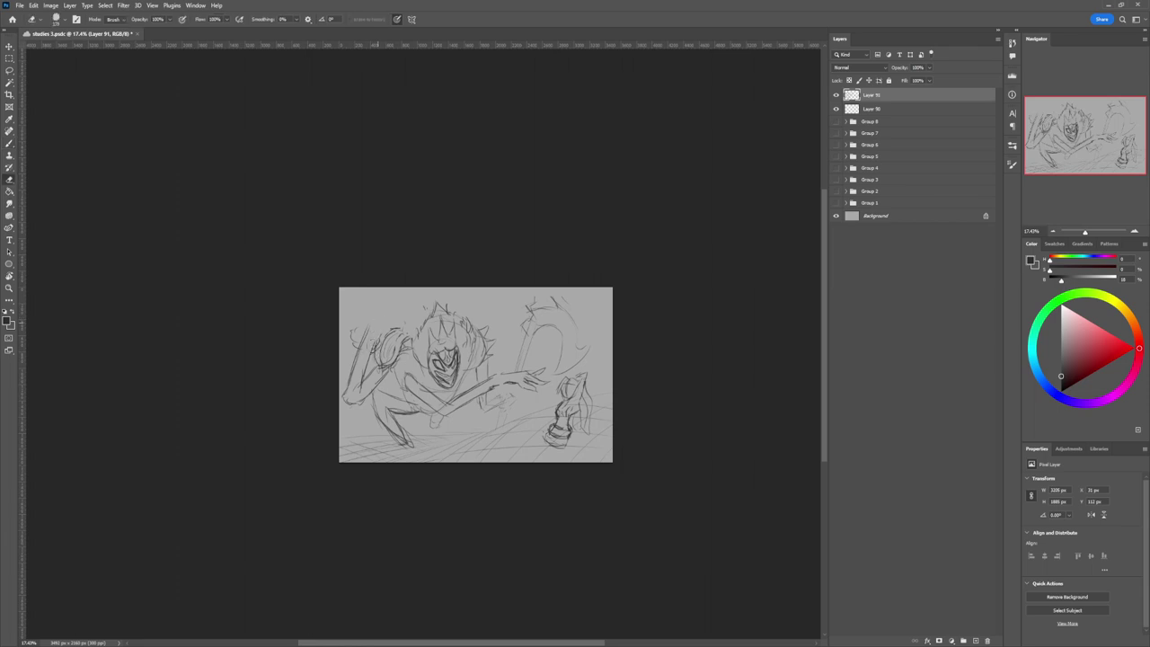
Draw a large raised hand with long drooping fingers on the bent arm, extending its outline up to the canvas corner.
{"action": "key", "text": "b"}
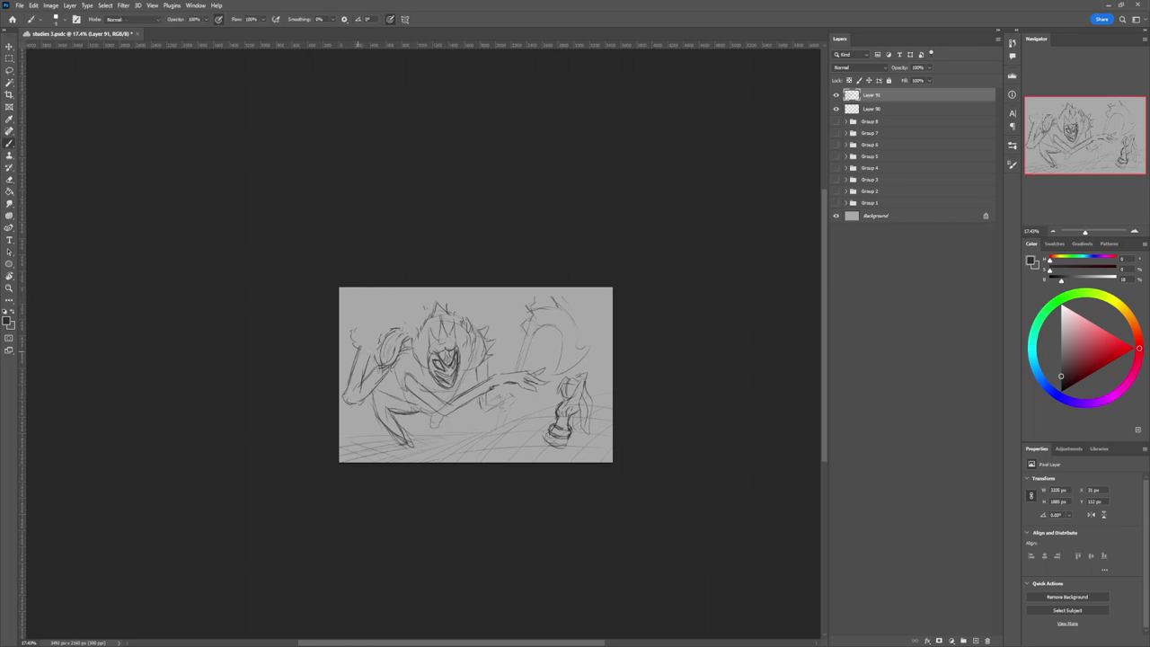
{"action": "left_click_drag", "start_coordinate": [348, 345], "coordinate": [359, 353]}
{"action": "mouse_move", "coordinate": [355, 328]}
{"action": "left_mouse_down"}
{"action": "mouse_move", "coordinate": [374, 342]}
{"action": "mouse_move", "coordinate": [354, 337]}
{"action": "left_mouse_up"}
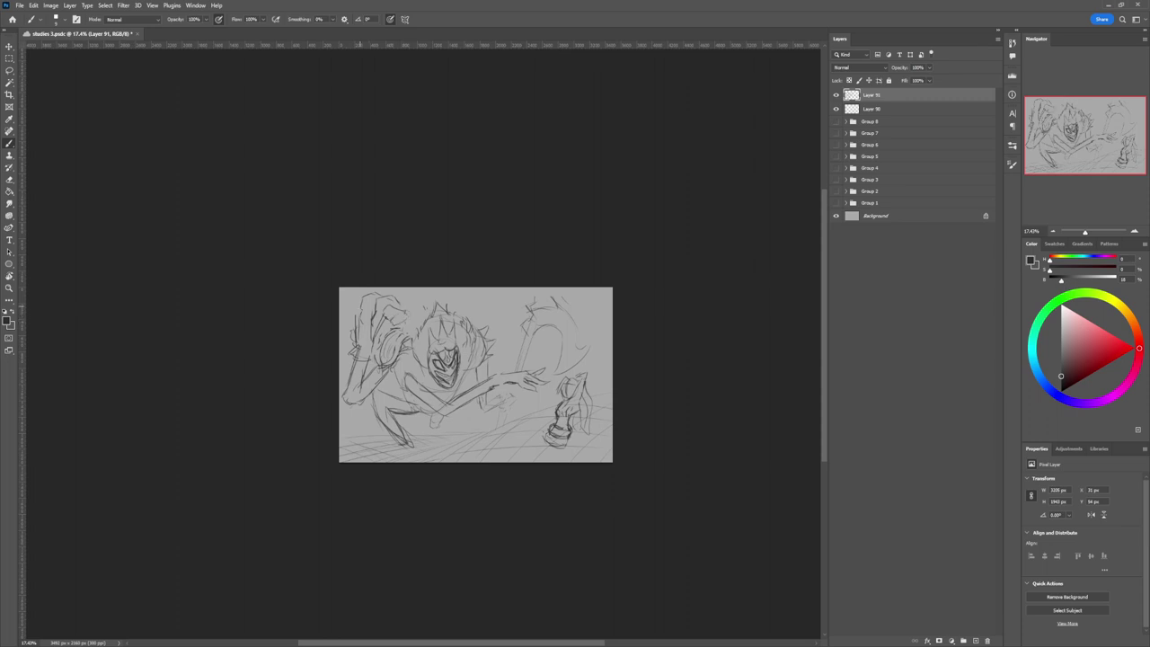
{"action": "left_click_drag", "start_coordinate": [350, 300], "coordinate": [357, 287]}
{"action": "left_click_drag", "start_coordinate": [380, 341], "coordinate": [371, 355]}
{"action": "key", "text": "z"}
{"action": "left_click_drag", "start_coordinate": [475, 421], "coordinate": [413, 421]}
{"action": "left_click_drag", "start_coordinate": [492, 420], "coordinate": [653, 610]}
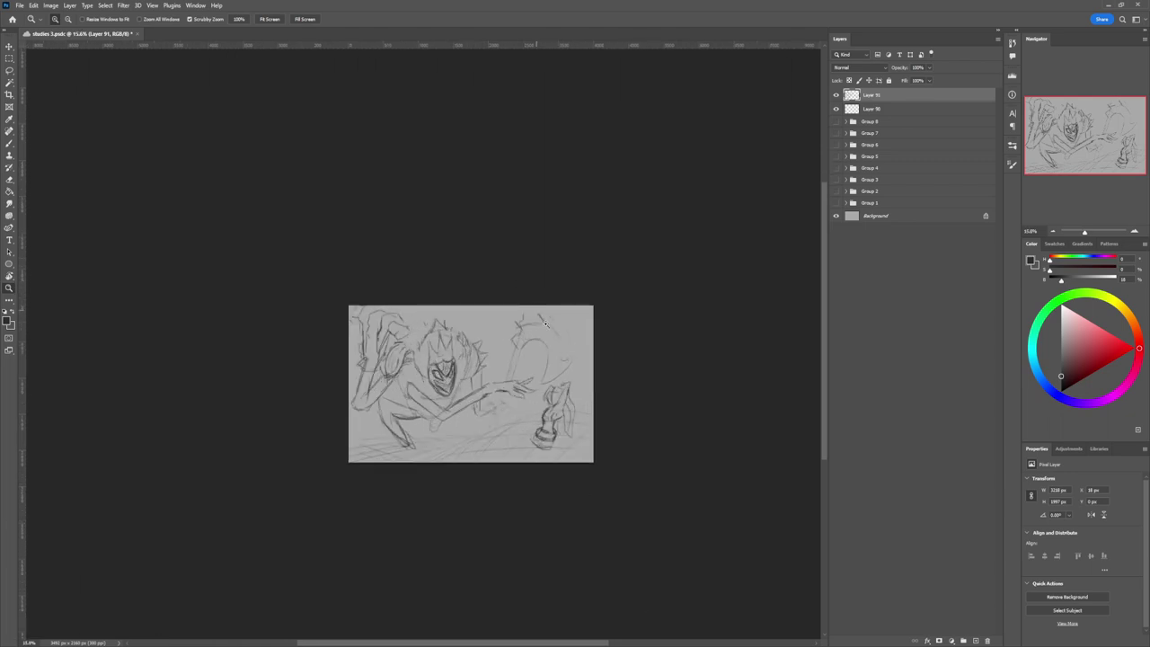
{"action": "mouse_move", "coordinate": [457, 450]}
{"action": "left_mouse_down"}
{"action": "mouse_move", "coordinate": [435, 420]}
{"action": "mouse_move", "coordinate": [445, 416]}
{"action": "left_mouse_up"}
Add a new layer beneath the sketch layers and lasso the figure's silhouette, including both arms, trimming the selection around the reaching hand.
{"action": "key", "text": "l"}
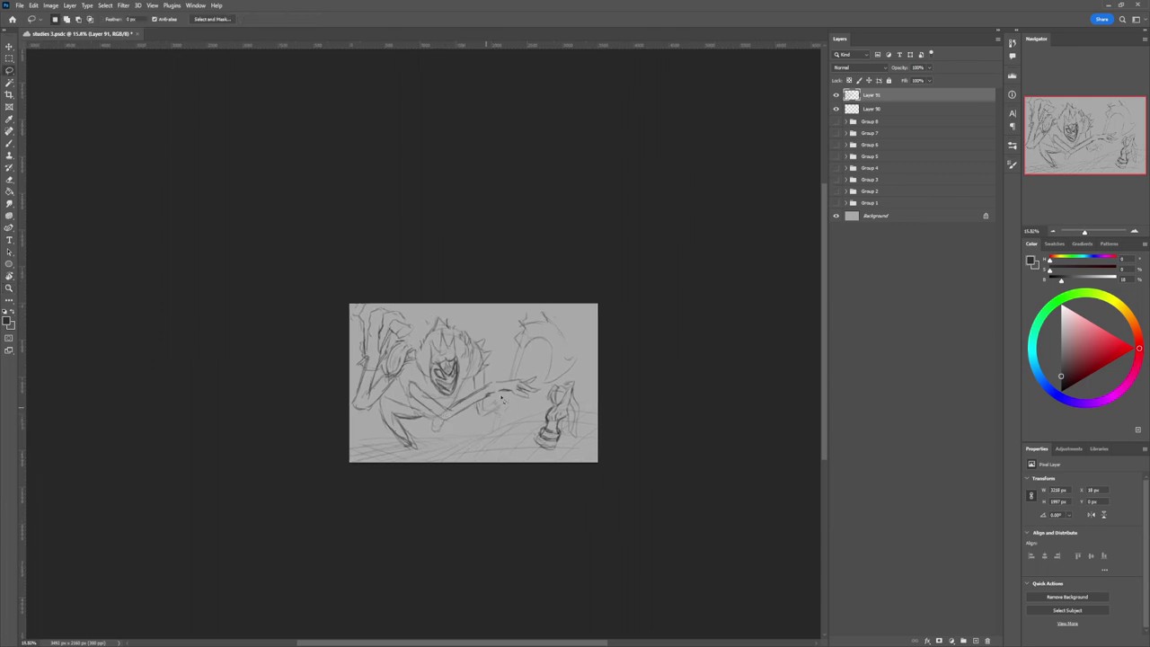
{"action": "left_click", "coordinate": [874, 123]}
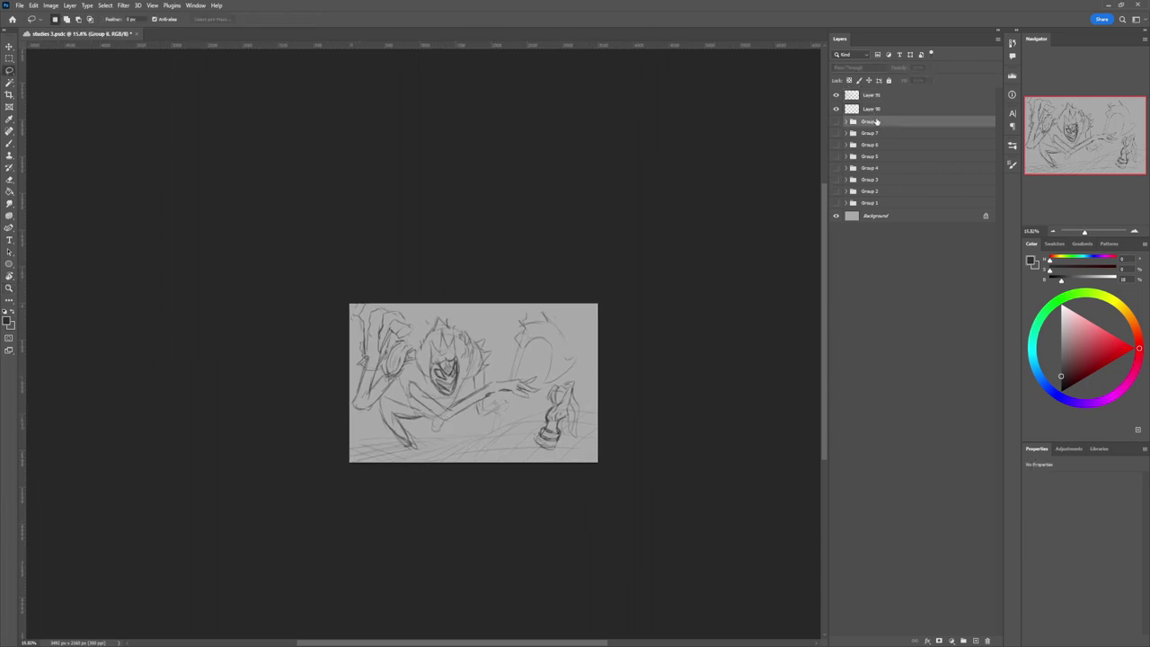
{"action": "key", "text": "ctrl+shift+alt+n"}
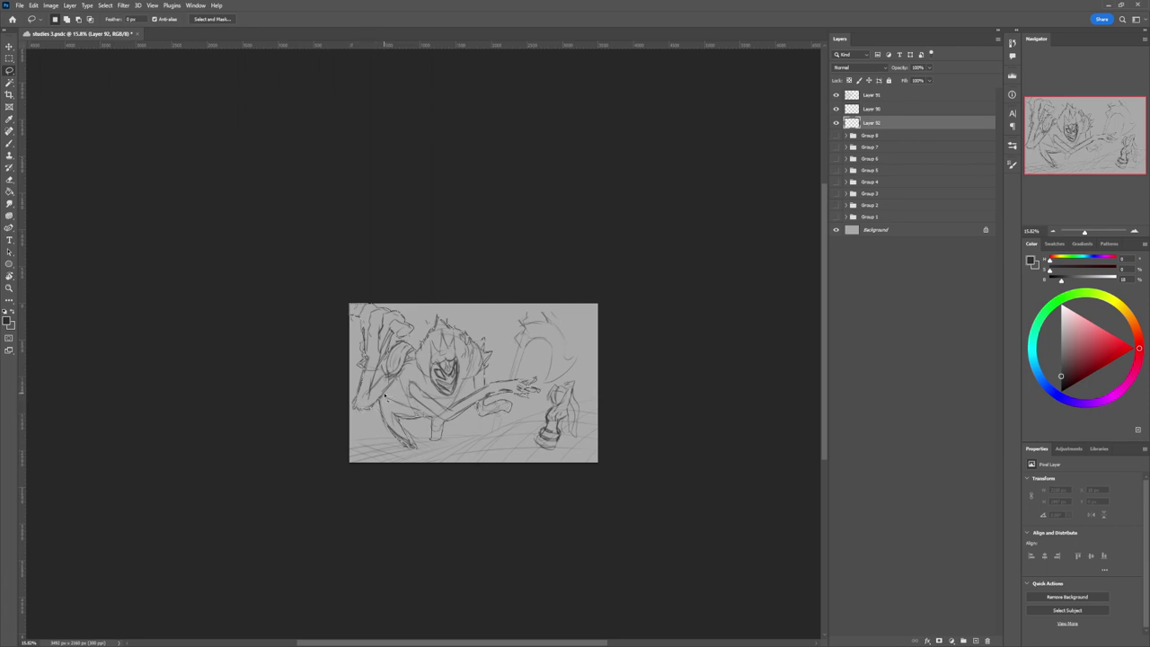
{"action": "left_click_drag", "start_coordinate": [384, 396], "coordinate": [385, 399]}
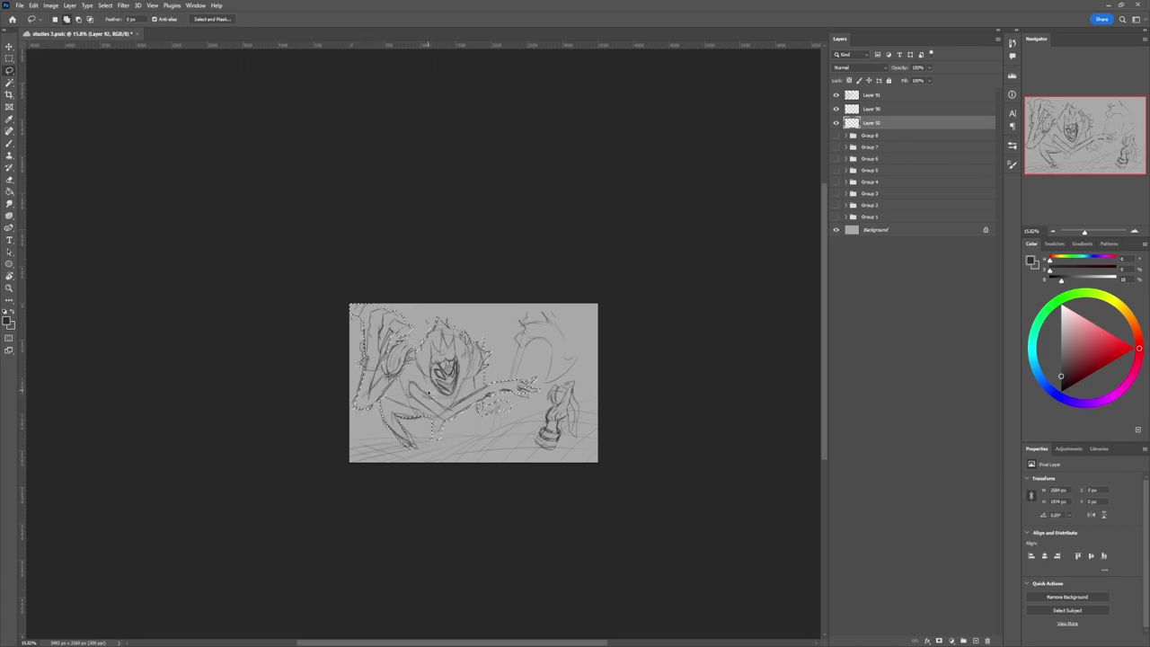
{"action": "key", "text": "alt"}
{"action": "mouse_move", "coordinate": [535, 390]}
{"action": "left_mouse_down"}
{"action": "mouse_move", "coordinate": [549, 394]}
{"action": "mouse_move", "coordinate": [520, 390]}
{"action": "left_mouse_up"}
{"action": "left_click_drag", "start_coordinate": [513, 407], "coordinate": [505, 394]}
Fill the selected figure silhouette with dark grey at 24% brightness using the brush and clear the selection.
{"action": "key", "text": "b"}
{"action": "left_click", "coordinate": [1060, 370]}
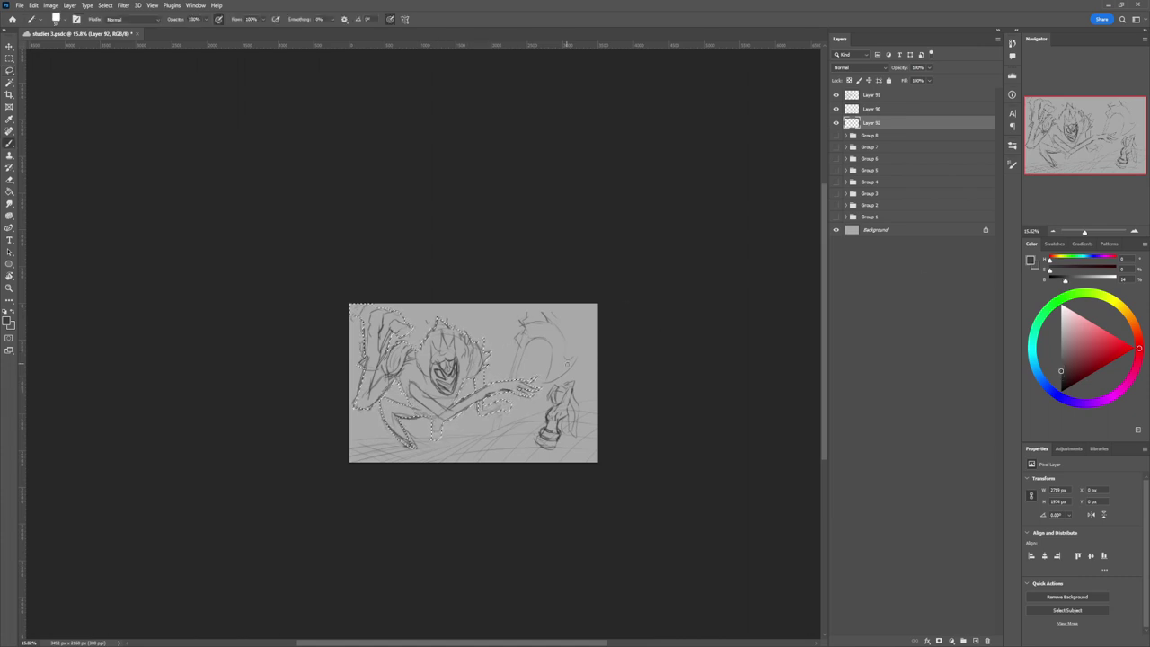
{"action": "left_click_drag", "start_coordinate": [539, 385], "coordinate": [492, 411]}
{"action": "left_click_drag", "start_coordinate": [485, 342], "coordinate": [435, 422]}
{"action": "mouse_move", "coordinate": [469, 386]}
{"action": "left_mouse_down"}
{"action": "mouse_move", "coordinate": [400, 354]}
{"action": "mouse_move", "coordinate": [395, 292]}
{"action": "mouse_move", "coordinate": [349, 406]}
{"action": "left_mouse_up"}
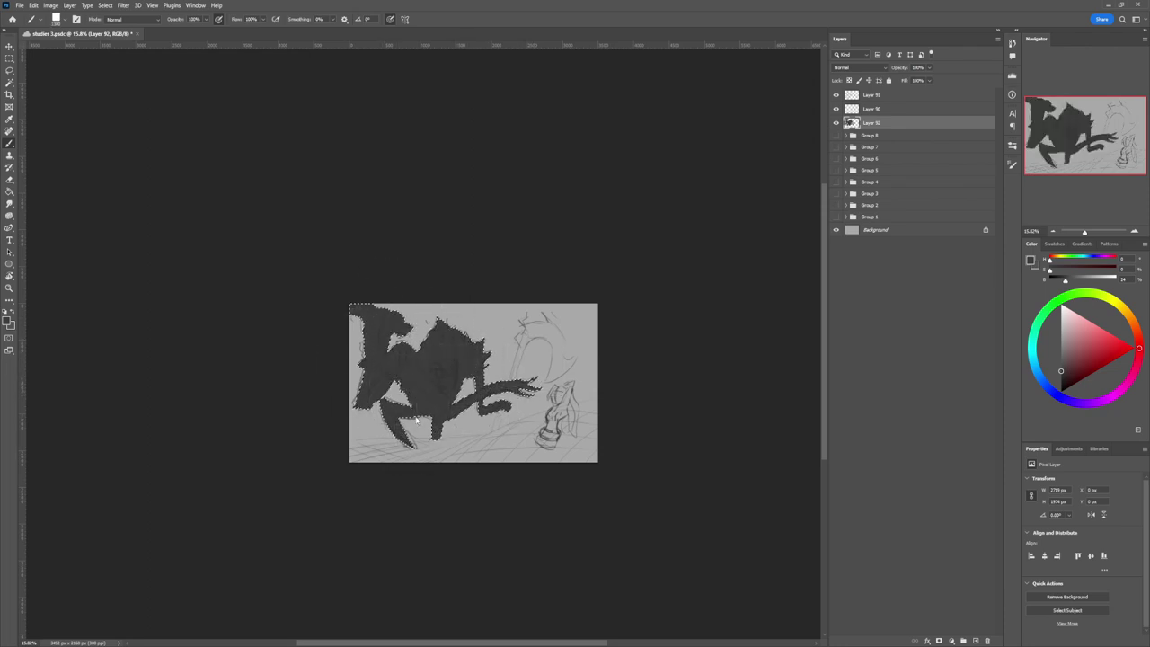
{"action": "key", "text": "z"}
{"action": "left_click_drag", "start_coordinate": [442, 429], "coordinate": [412, 429]}
{"action": "left_click_drag", "start_coordinate": [485, 447], "coordinate": [502, 453]}
{"action": "key", "text": "ctrl+d"}
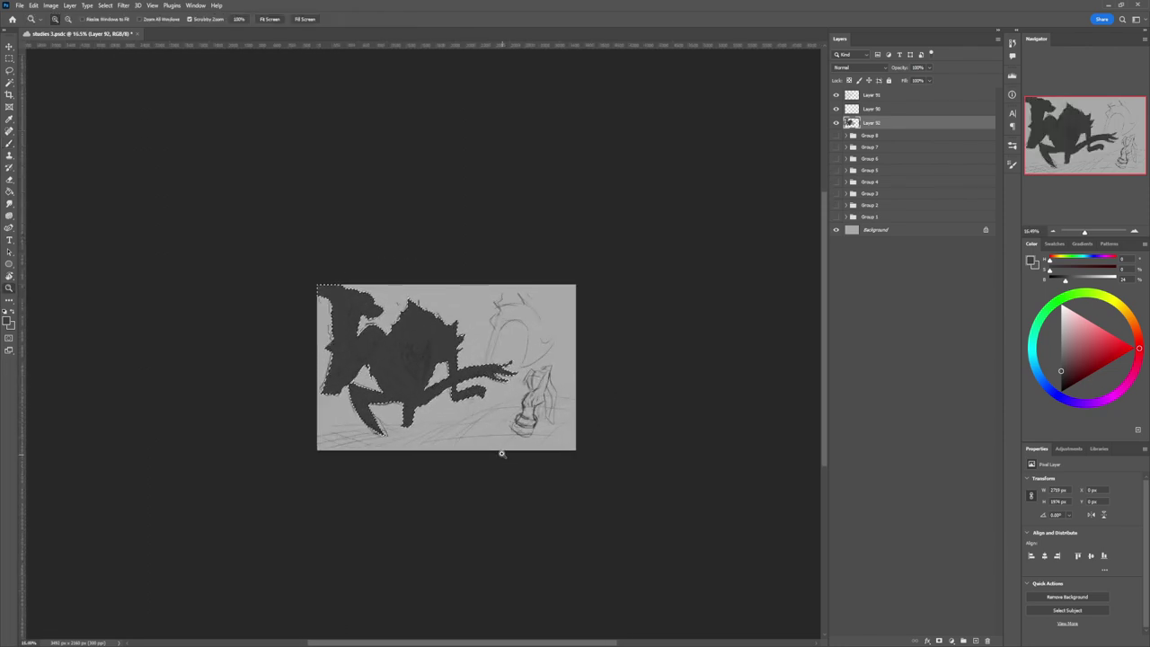
Lasso the chess piece, brush a lighter grey inside the selection on the silhouette layer, and deselect.
{"action": "key", "text": "l"}
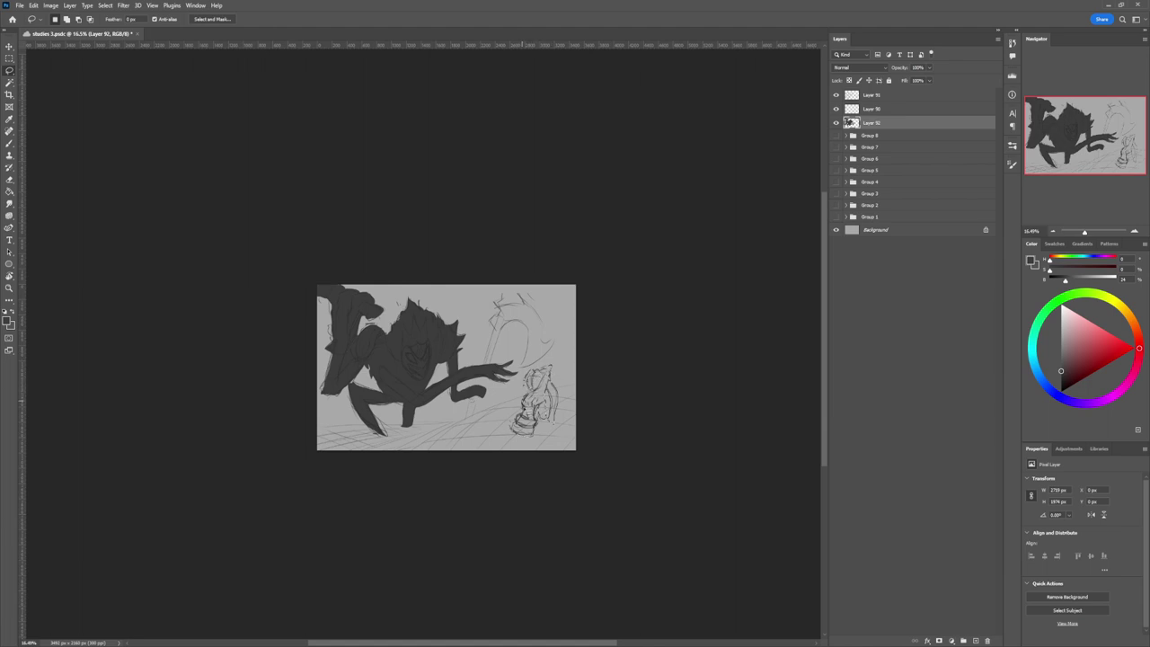
{"action": "left_click_drag", "start_coordinate": [517, 422], "coordinate": [529, 372]}
{"action": "key", "text": "b"}
{"action": "left_click_drag", "start_coordinate": [1061, 370], "coordinate": [1062, 338]}
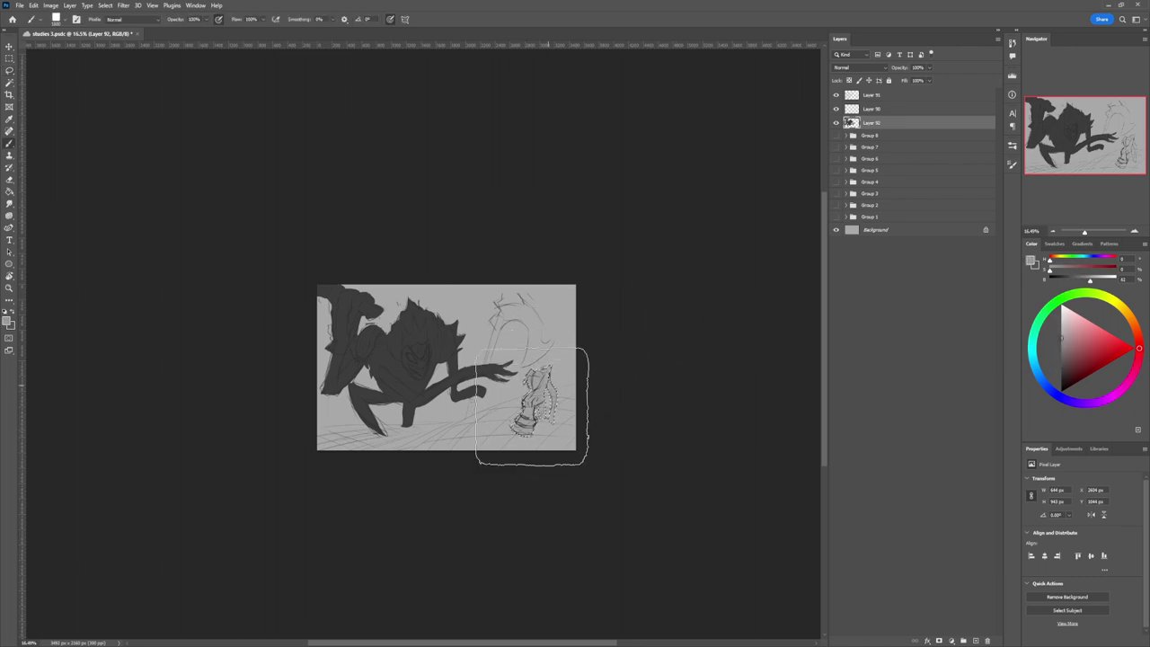
{"action": "key", "text": "ctrl+d"}
Add a new layer beneath the silhouette layer and set the brush colour to a dark grey at 30% brightness.
{"action": "key", "text": "l"}
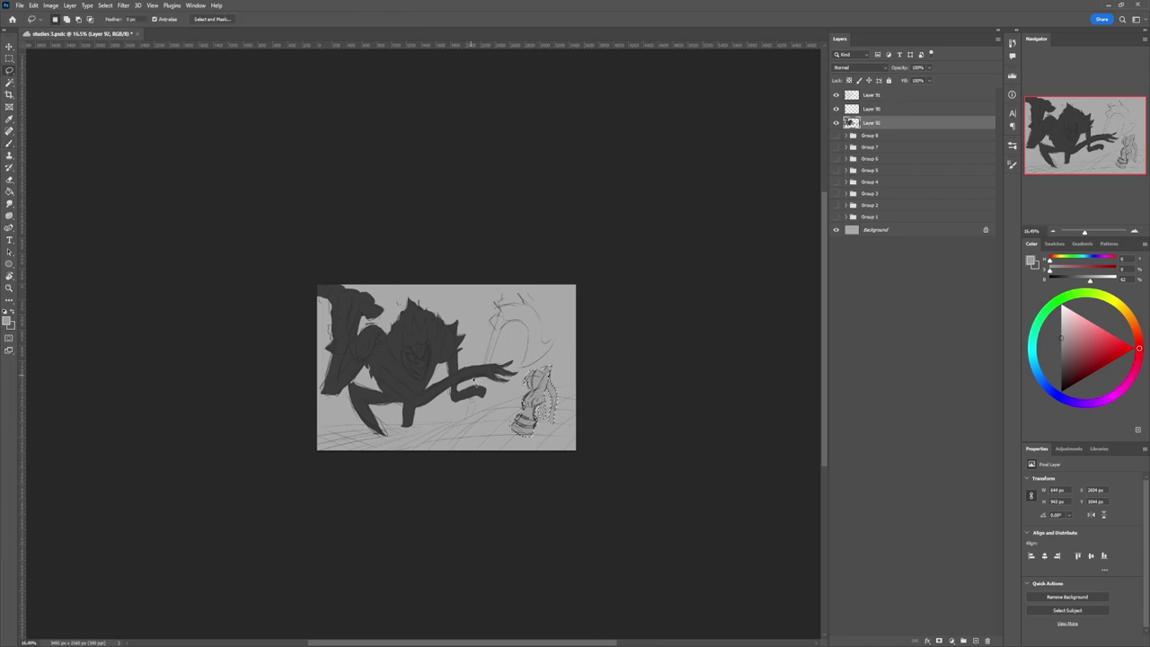
{"action": "left_click", "coordinate": [875, 136]}
{"action": "key", "text": "ctrl+alt+shift+n"}
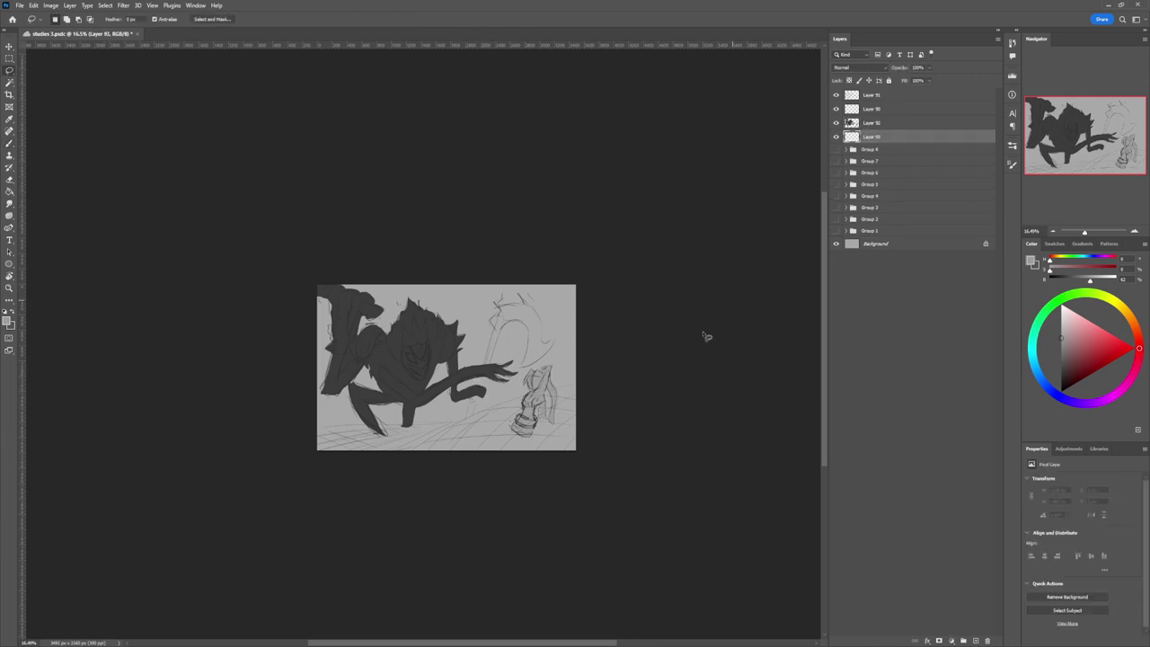
{"action": "key", "text": "b"}
{"action": "left_click_drag", "start_coordinate": [1060, 350], "coordinate": [1060, 365]}
{"action": "mouse_move", "coordinate": [584, 431]}
{"action": "left_mouse_down"}
{"action": "mouse_move", "coordinate": [606, 429]}
{"action": "mouse_move", "coordinate": [577, 410]}
{"action": "left_mouse_up"}
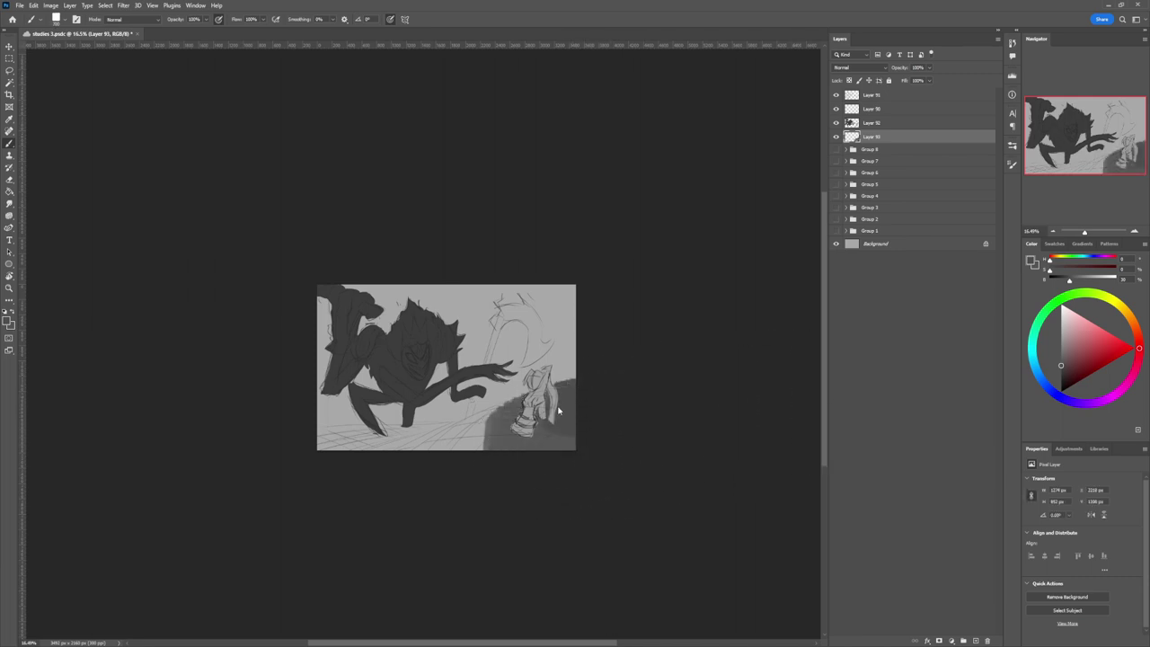
{"action": "key", "text": "ctrl+z"}
{"action": "key", "text": "ctrl+z"}
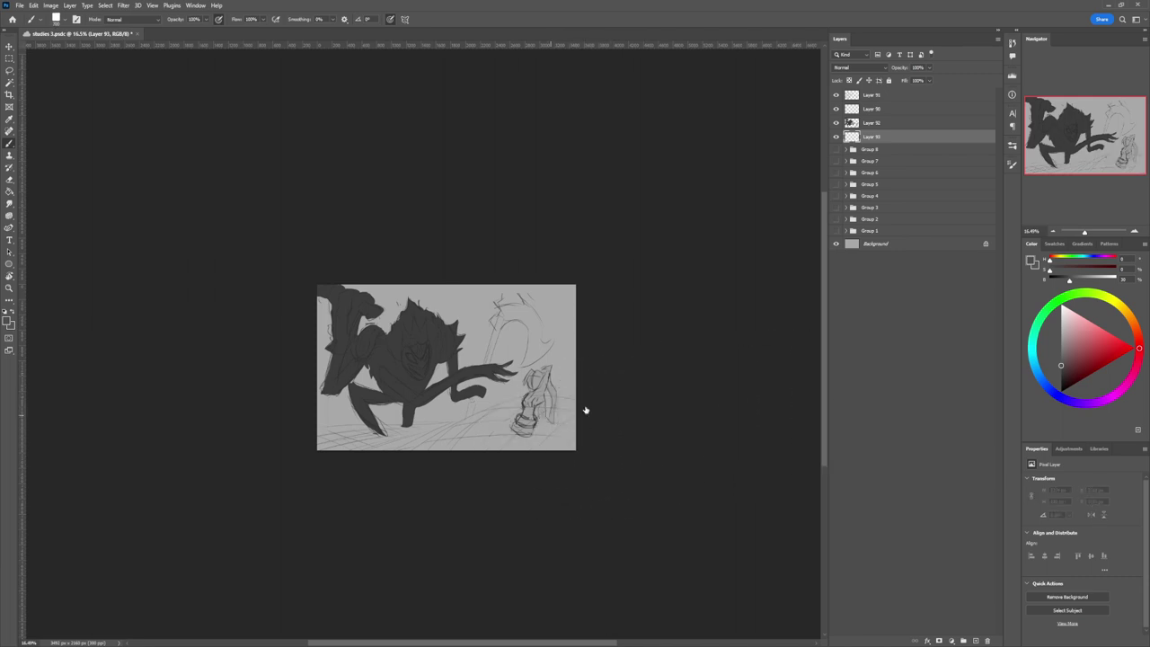
Paint the foreground slope under the chess piece in dark grey, and the flatter ground behind it in mid-grey on a new layer beneath.
{"action": "key", "text": "period"}
{"action": "mouse_move", "coordinate": [582, 388]}
{"action": "left_mouse_down"}
{"action": "mouse_move", "coordinate": [472, 419]}
{"action": "mouse_move", "coordinate": [405, 461]}
{"action": "mouse_move", "coordinate": [613, 386]}
{"action": "mouse_move", "coordinate": [441, 459]}
{"action": "mouse_move", "coordinate": [594, 436]}
{"action": "left_mouse_up"}
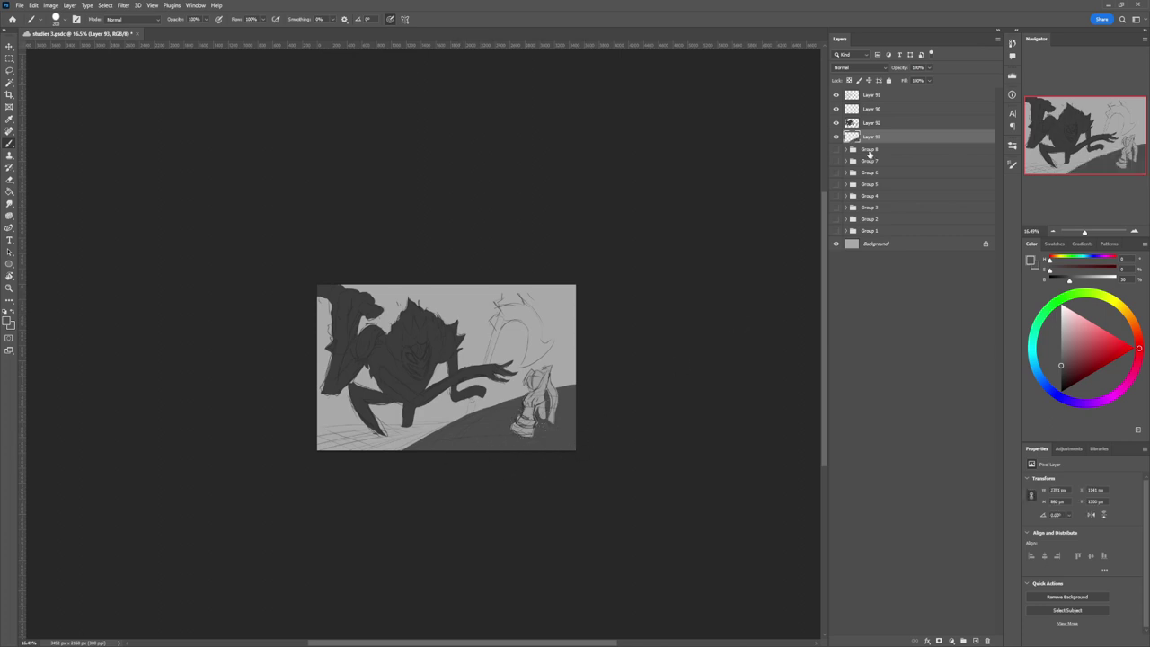
{"action": "key", "text": "ctrl+shift+alt+n"}
{"action": "left_click", "coordinate": [1061, 350]}
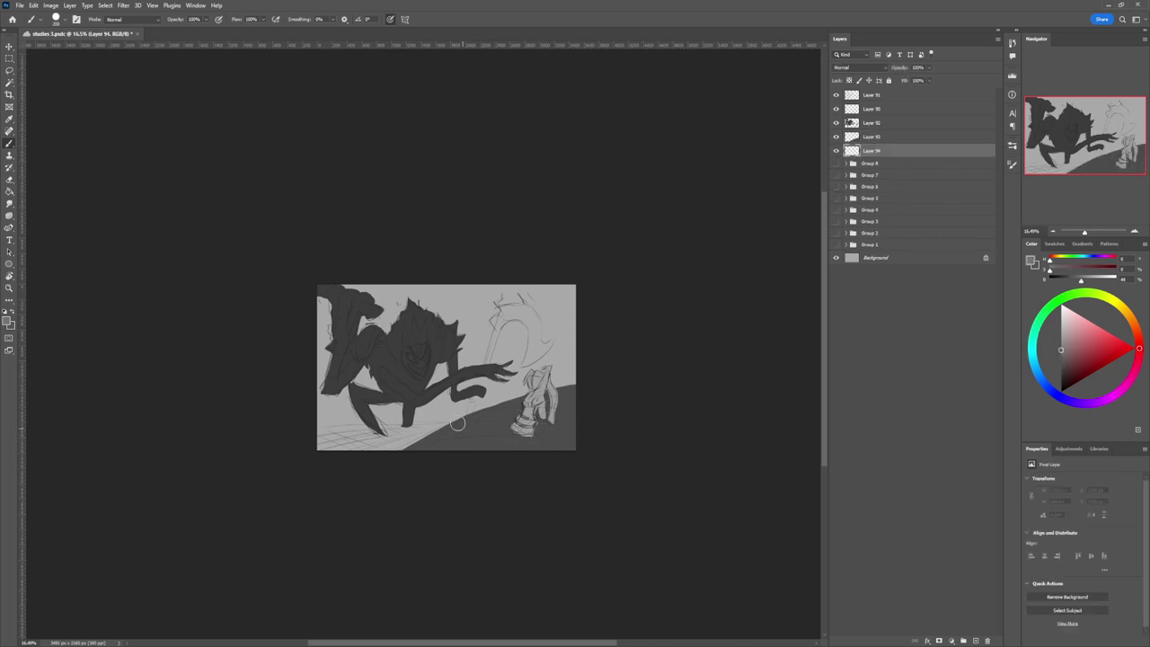
{"action": "mouse_move", "coordinate": [412, 432]}
{"action": "left_mouse_down"}
{"action": "mouse_move", "coordinate": [303, 442]}
{"action": "mouse_move", "coordinate": [378, 429]}
{"action": "mouse_move", "coordinate": [327, 460]}
{"action": "left_mouse_up"}
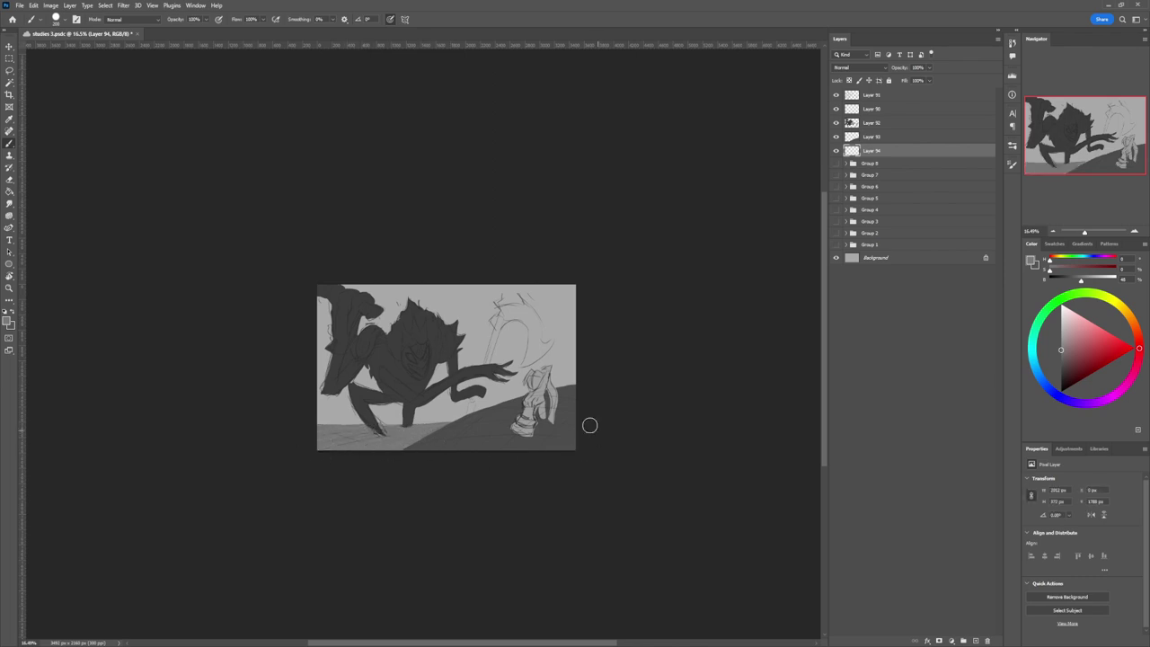
Merge the foreground slope layer and the flat ground layer into one layer.
{"action": "key", "text": "z"}
{"action": "left_click_drag", "start_coordinate": [462, 453], "coordinate": [440, 449]}
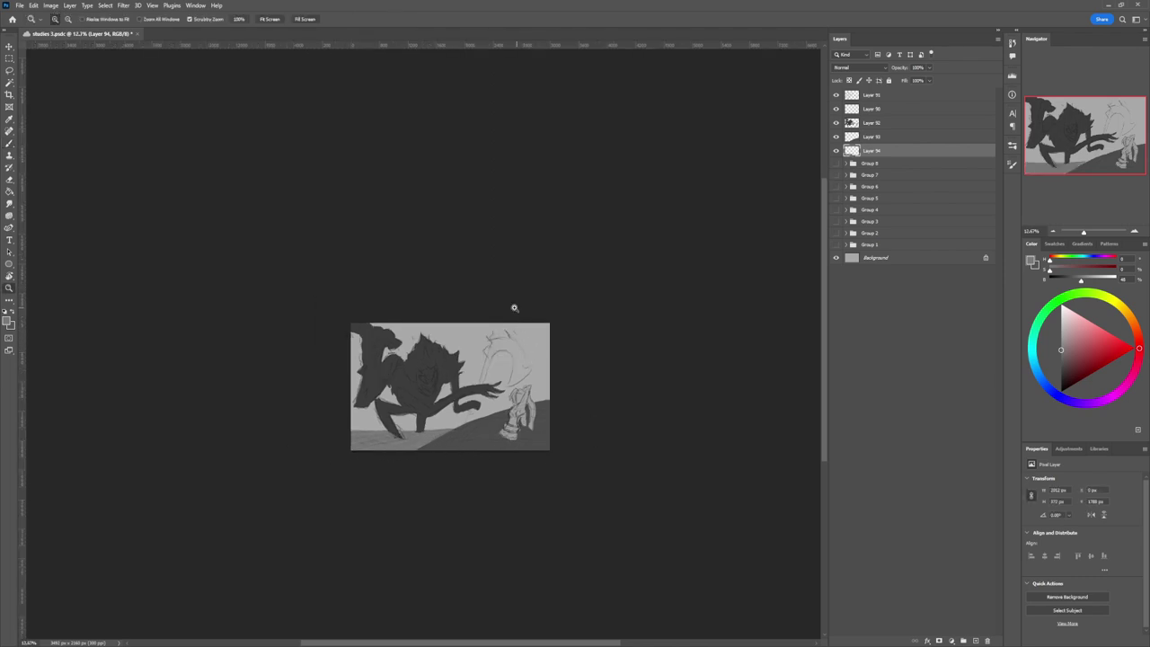
{"action": "left_click_drag", "start_coordinate": [514, 308], "coordinate": [624, 381]}
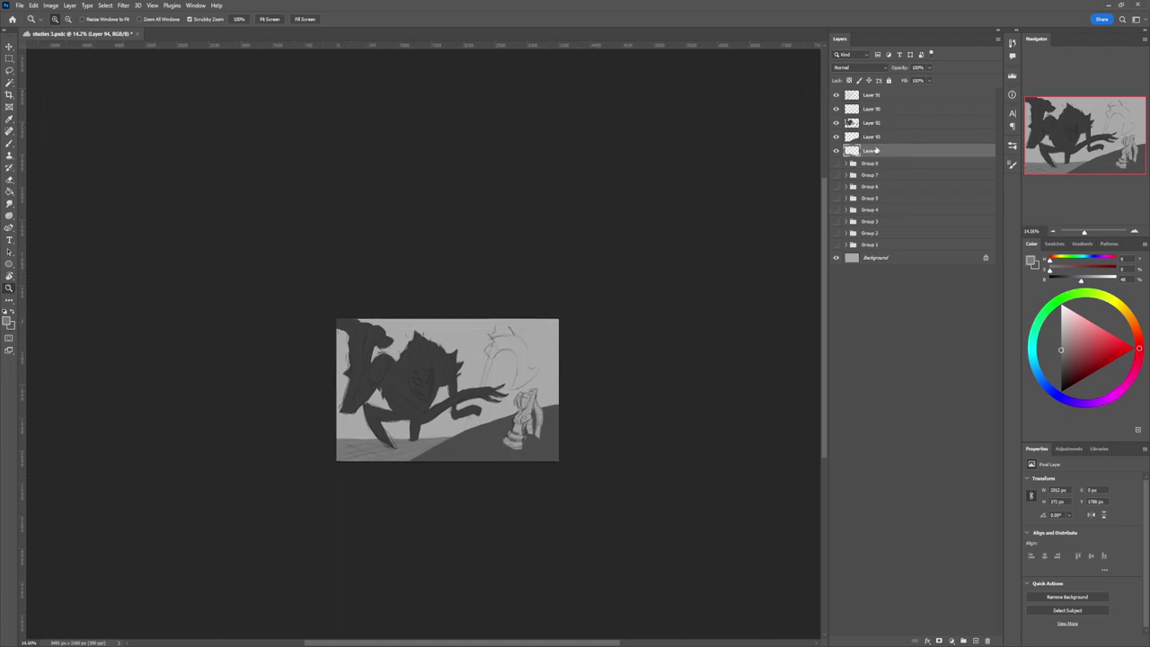
{"action": "left_click", "coordinate": [878, 137]}
{"action": "key", "text": "ctrl+e"}
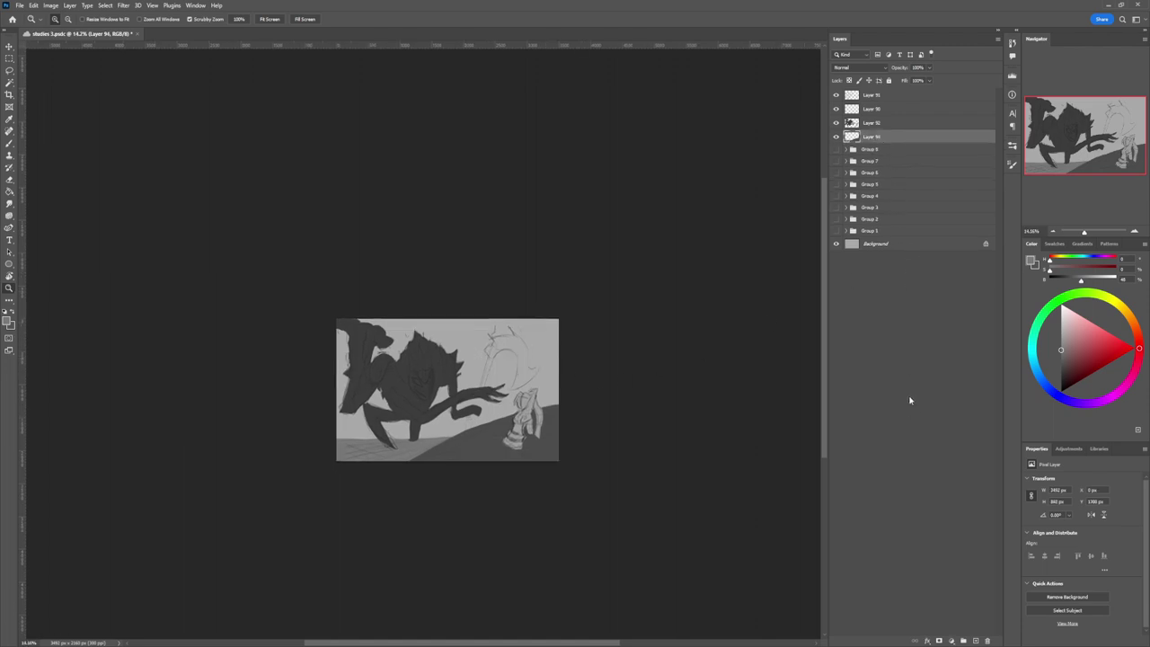
Add a layer beneath the ground and darken the background with a very large soft brush in dark grey at 23% brightness.
{"action": "key", "text": "ctrl+shift+alt+n"}
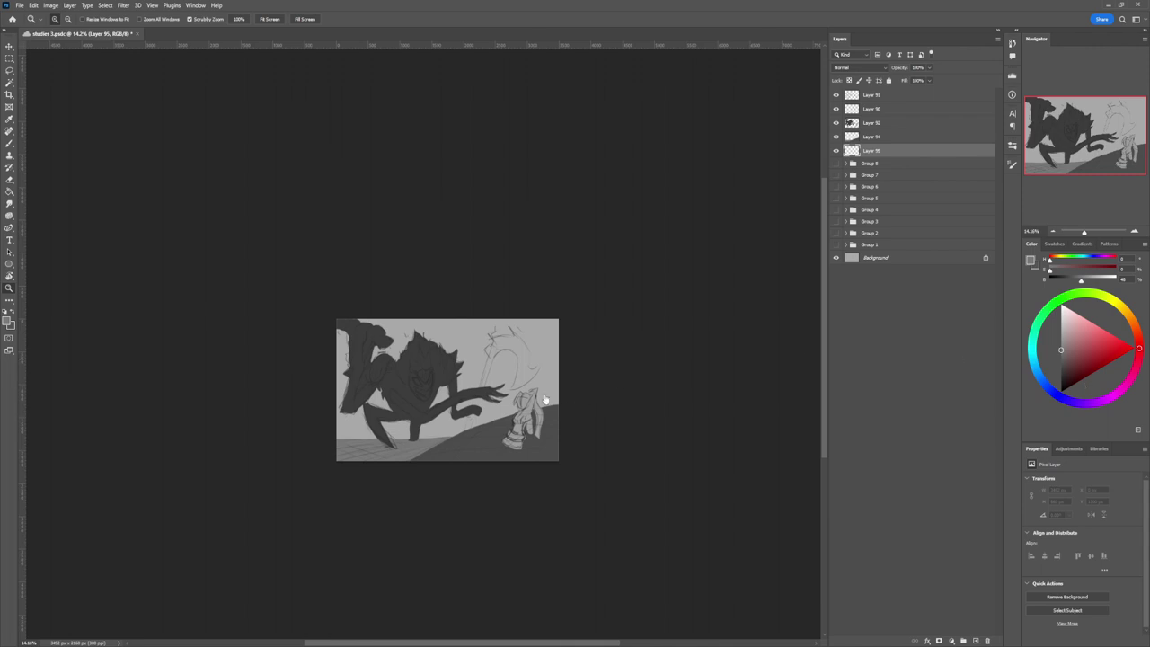
{"action": "key", "text": "b"}
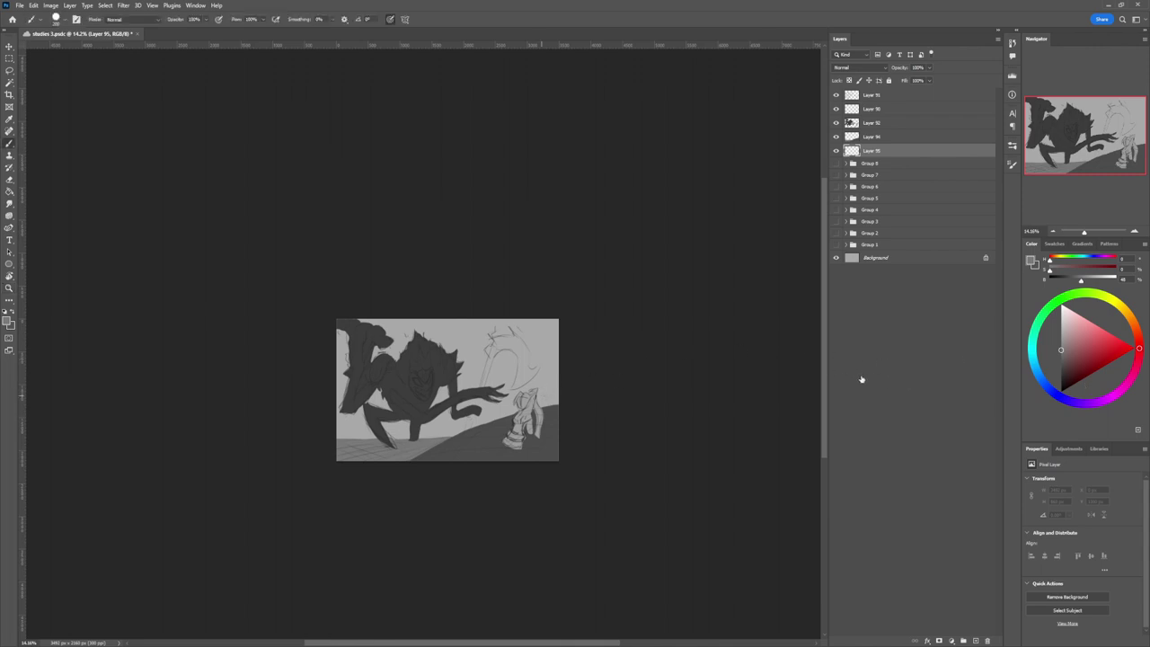
{"action": "left_click_drag", "start_coordinate": [1070, 362], "coordinate": [1061, 372]}
{"action": "key", "text": "]"}
{"action": "key", "text": "]"}
{"action": "key", "text": "]"}
{"action": "key", "text": "]"}
{"action": "key", "text": "]"}
{"action": "key", "text": "]"}
{"action": "key", "text": "]"}
{"action": "key", "text": "]"}
{"action": "key", "text": "]"}
{"action": "key", "text": "]"}
{"action": "left_click", "coordinate": [508, 353]}
{"action": "key", "text": "]"}
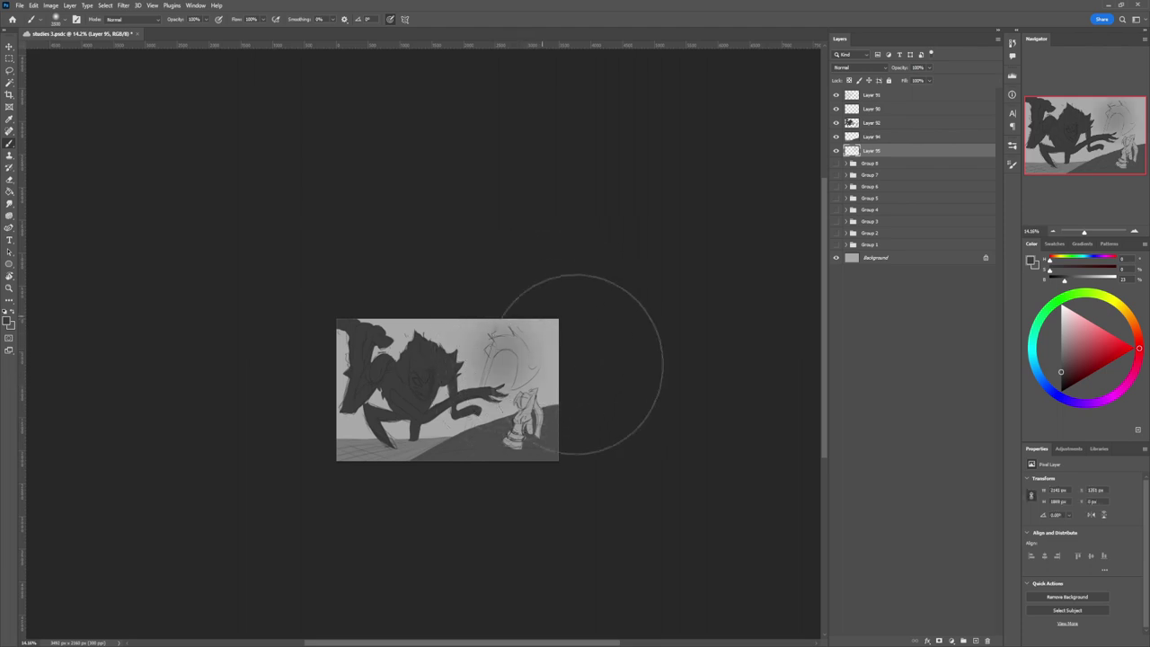
{"action": "mouse_move", "coordinate": [580, 363]}
{"action": "left_mouse_down"}
{"action": "mouse_move", "coordinate": [529, 283]}
{"action": "mouse_move", "coordinate": [608, 372]}
{"action": "mouse_move", "coordinate": [526, 297]}
{"action": "mouse_move", "coordinate": [587, 337]}
{"action": "mouse_move", "coordinate": [452, 257]}
{"action": "left_mouse_up"}
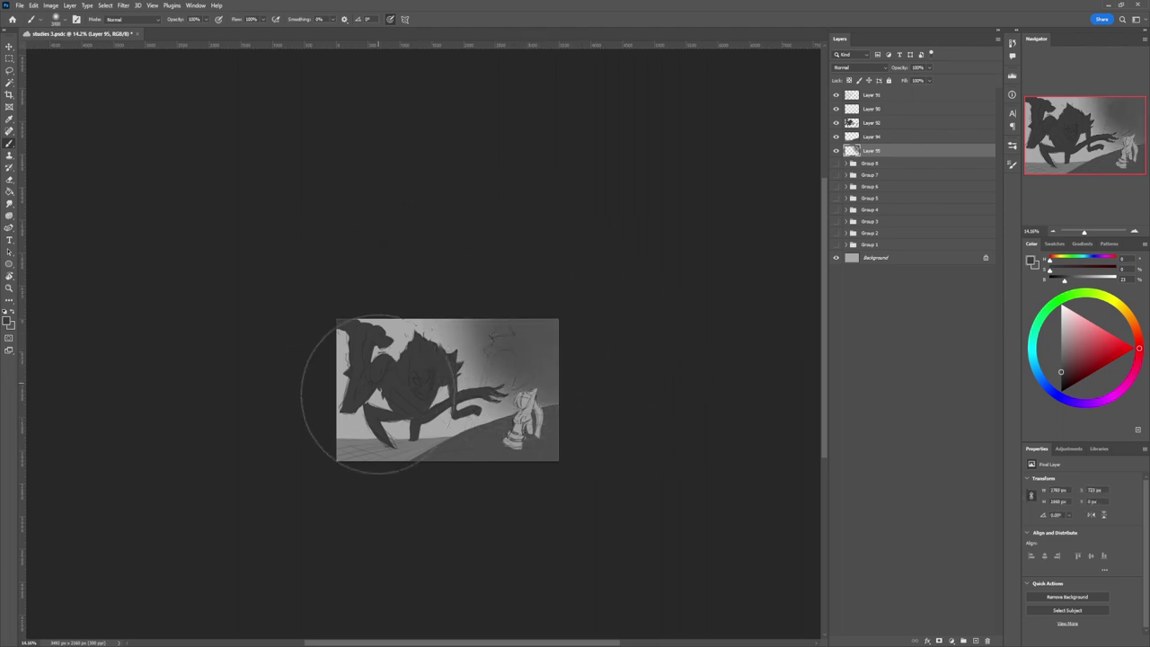
{"action": "mouse_move", "coordinate": [379, 395]}
{"action": "left_mouse_down"}
{"action": "mouse_move", "coordinate": [393, 480]}
{"action": "mouse_move", "coordinate": [323, 409]}
{"action": "mouse_move", "coordinate": [331, 402]}
{"action": "mouse_move", "coordinate": [351, 455]}
{"action": "mouse_move", "coordinate": [322, 385]}
{"action": "mouse_move", "coordinate": [385, 457]}
{"action": "mouse_move", "coordinate": [503, 474]}
{"action": "mouse_move", "coordinate": [512, 504]}
{"action": "mouse_move", "coordinate": [493, 455]}
{"action": "mouse_move", "coordinate": [520, 426]}
{"action": "mouse_move", "coordinate": [598, 454]}
{"action": "mouse_move", "coordinate": [492, 438]}
{"action": "mouse_move", "coordinate": [492, 427]}
{"action": "mouse_move", "coordinate": [516, 450]}
{"action": "mouse_move", "coordinate": [462, 469]}
{"action": "mouse_move", "coordinate": [542, 426]}
{"action": "mouse_move", "coordinate": [502, 455]}
{"action": "mouse_move", "coordinate": [422, 460]}
{"action": "mouse_move", "coordinate": [496, 424]}
{"action": "mouse_move", "coordinate": [550, 439]}
{"action": "left_mouse_up"}
Brush a soft light-grey glow into the sky behind the figure's head and undo the last stroke.
{"action": "left_click", "coordinate": [1060, 319]}
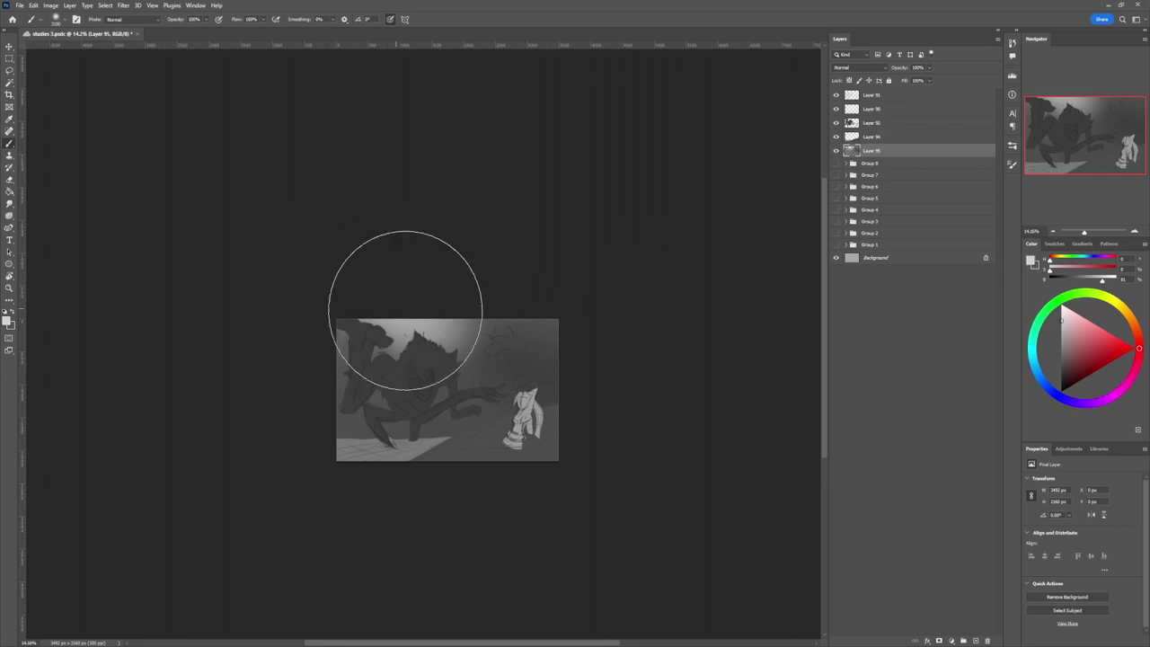
{"action": "mouse_move", "coordinate": [406, 311]}
{"action": "left_mouse_down"}
{"action": "mouse_move", "coordinate": [415, 282]}
{"action": "mouse_move", "coordinate": [442, 294]}
{"action": "mouse_move", "coordinate": [383, 297]}
{"action": "mouse_move", "coordinate": [466, 301]}
{"action": "mouse_move", "coordinate": [535, 281]}
{"action": "mouse_move", "coordinate": [540, 361]}
{"action": "left_mouse_up"}
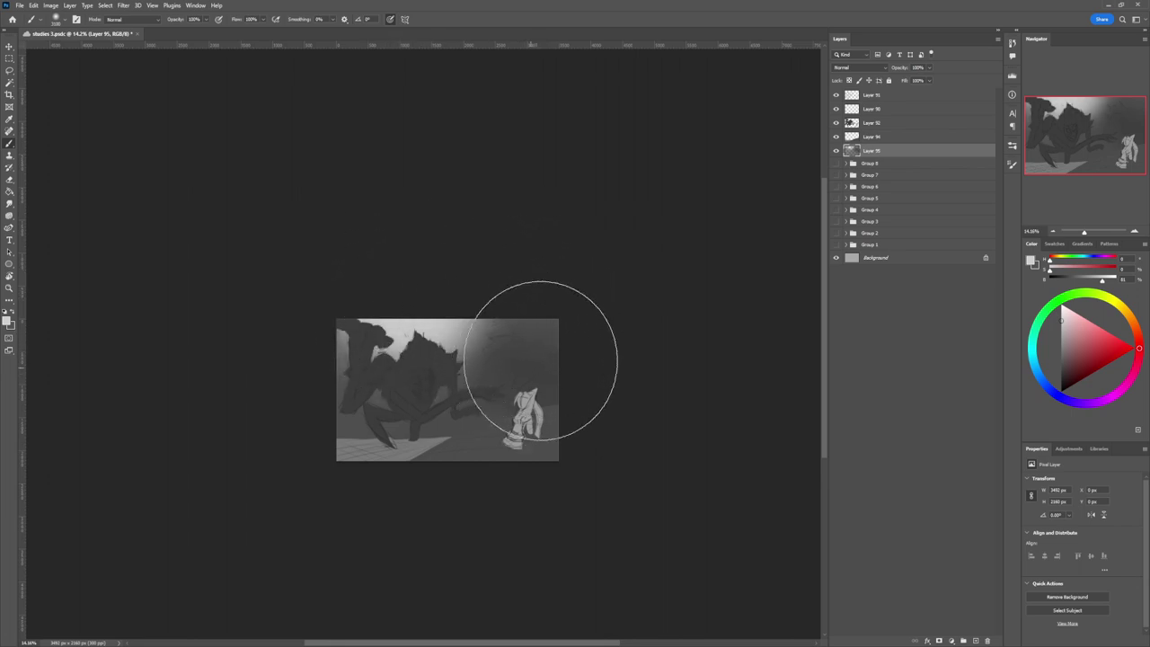
{"action": "key", "text": "ctrl+z"}
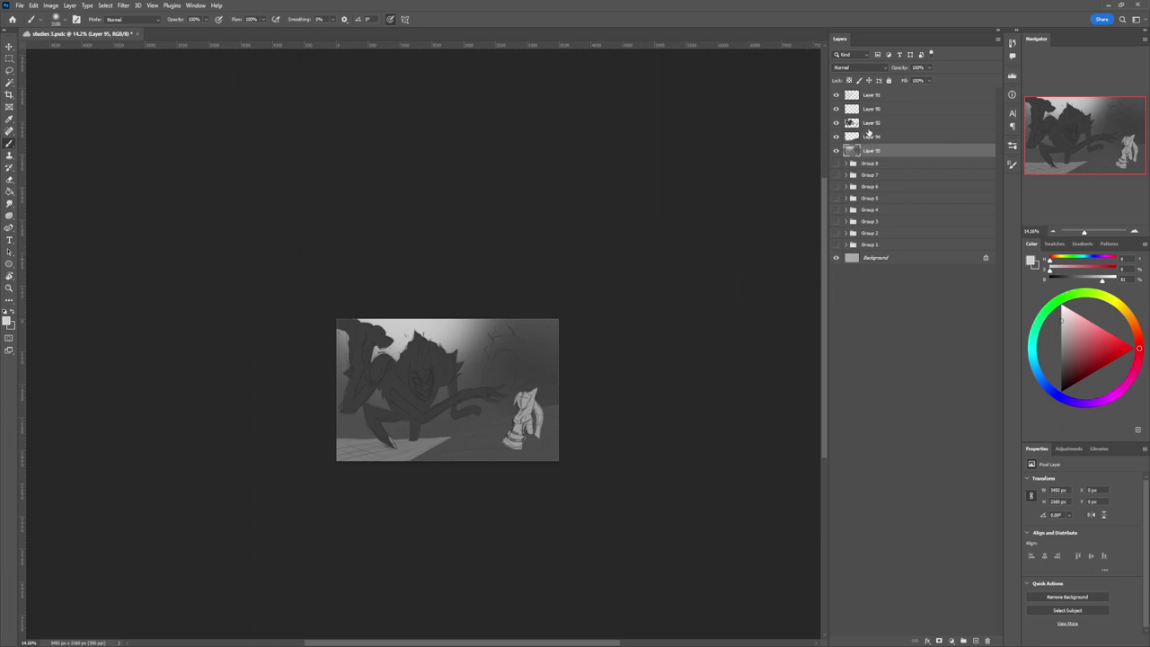
Add a new layer above the ground layer and lasso the crescent form with its shaft extending below the reaching hand.
{"action": "left_click", "coordinate": [870, 136]}
{"action": "key", "text": "ctrl+alt+shift+n"}
{"action": "key", "text": "l"}
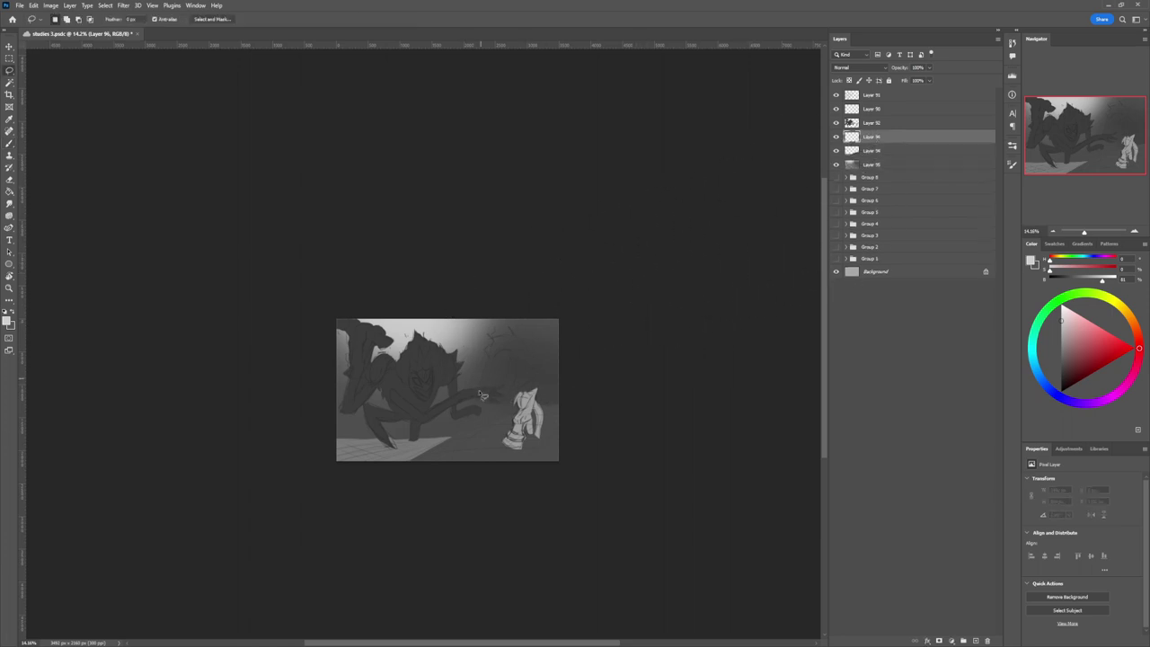
{"action": "mouse_move", "coordinate": [465, 436]}
{"action": "left_mouse_down"}
{"action": "mouse_move", "coordinate": [505, 324]}
{"action": "mouse_move", "coordinate": [533, 348]}
{"action": "mouse_move", "coordinate": [531, 374]}
{"action": "mouse_move", "coordinate": [542, 369]}
{"action": "mouse_move", "coordinate": [519, 390]}
{"action": "mouse_move", "coordinate": [518, 360]}
{"action": "mouse_move", "coordinate": [499, 359]}
{"action": "mouse_move", "coordinate": [476, 433]}
{"action": "mouse_move", "coordinate": [521, 337]}
{"action": "mouse_move", "coordinate": [494, 419]}
{"action": "left_mouse_up"}
Fill the selected crescent form and shaft with dark grey at 21% brightness and clear the selection.
{"action": "key", "text": "b"}
{"action": "left_click", "coordinate": [1060, 369]}
{"action": "left_click", "coordinate": [1061, 374]}
{"action": "mouse_move", "coordinate": [508, 346]}
{"action": "left_mouse_down"}
{"action": "mouse_move", "coordinate": [487, 359]}
{"action": "mouse_move", "coordinate": [482, 416]}
{"action": "mouse_move", "coordinate": [513, 380]}
{"action": "left_mouse_up"}
{"action": "key", "text": "l"}
{"action": "key", "text": "ctrl+d"}
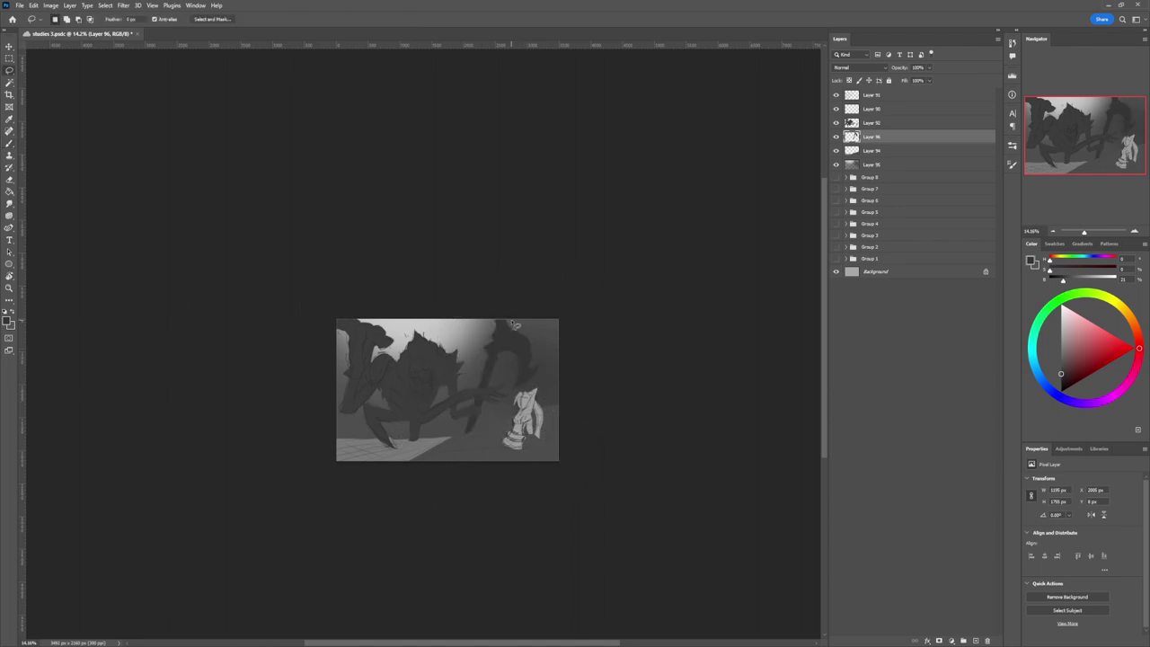
{"action": "key", "text": "z"}
{"action": "left_click", "coordinate": [504, 397], "text": "alt"}
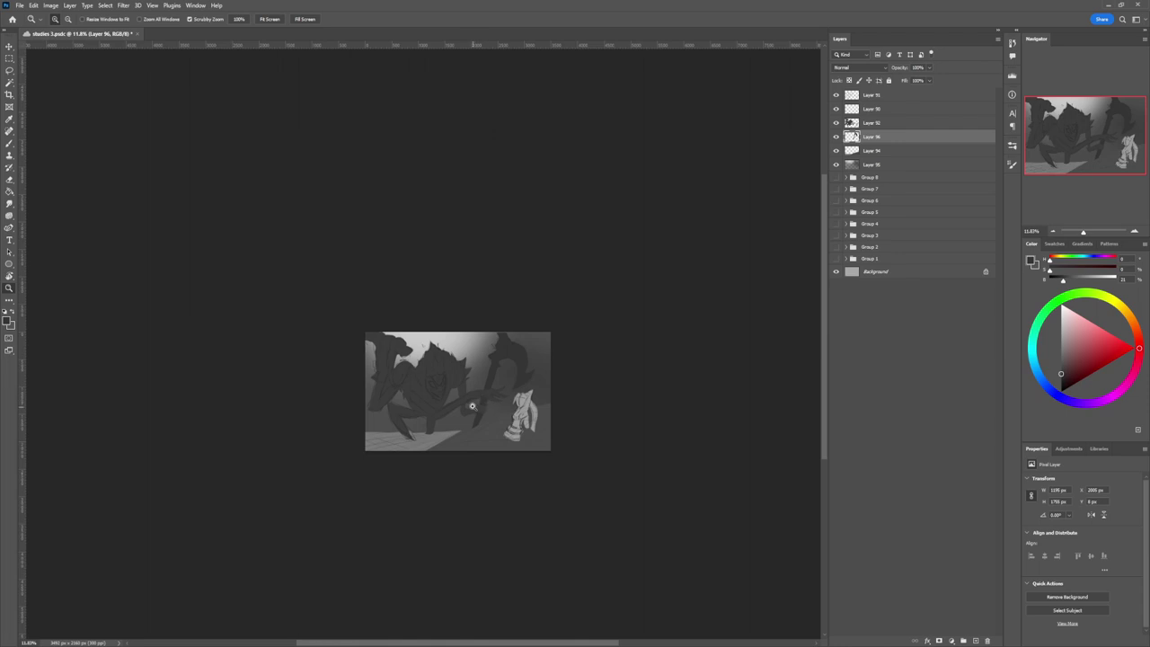
{"action": "left_click", "coordinate": [479, 423]}
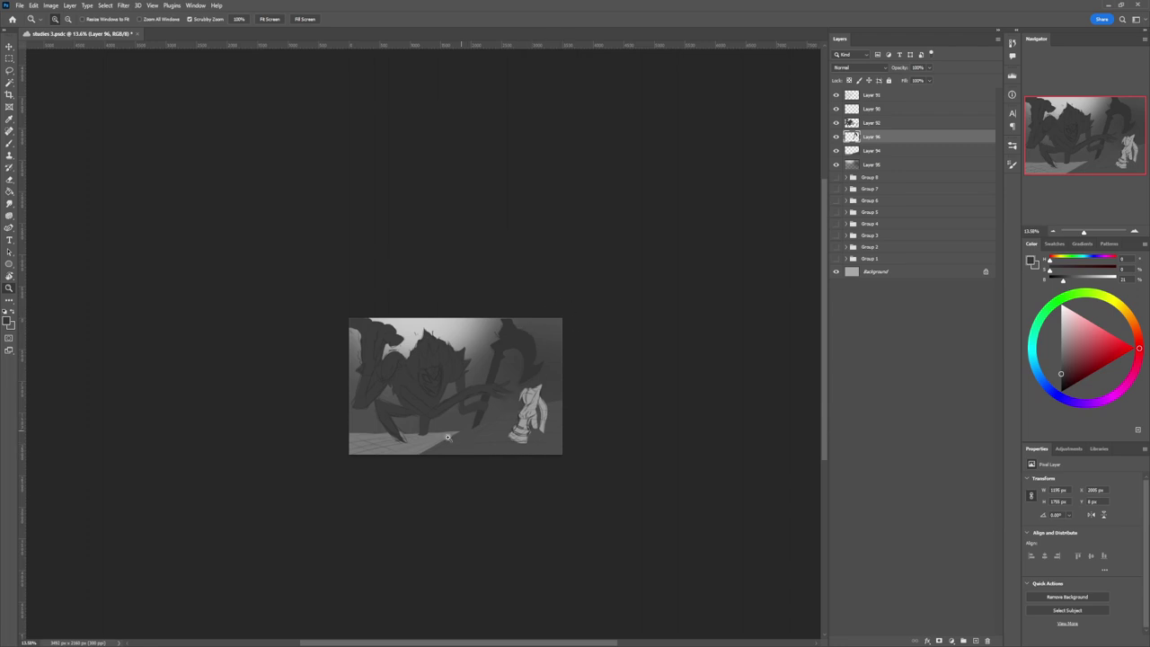
{"action": "left_click", "coordinate": [424, 459]}
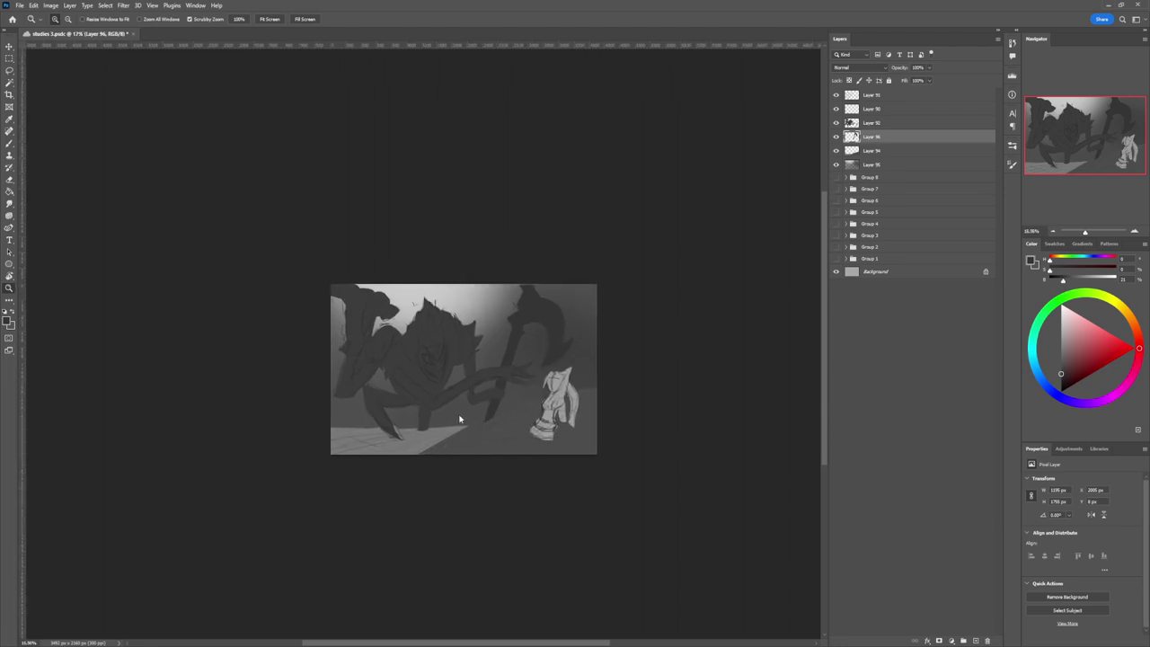
{"action": "key", "text": "l"}
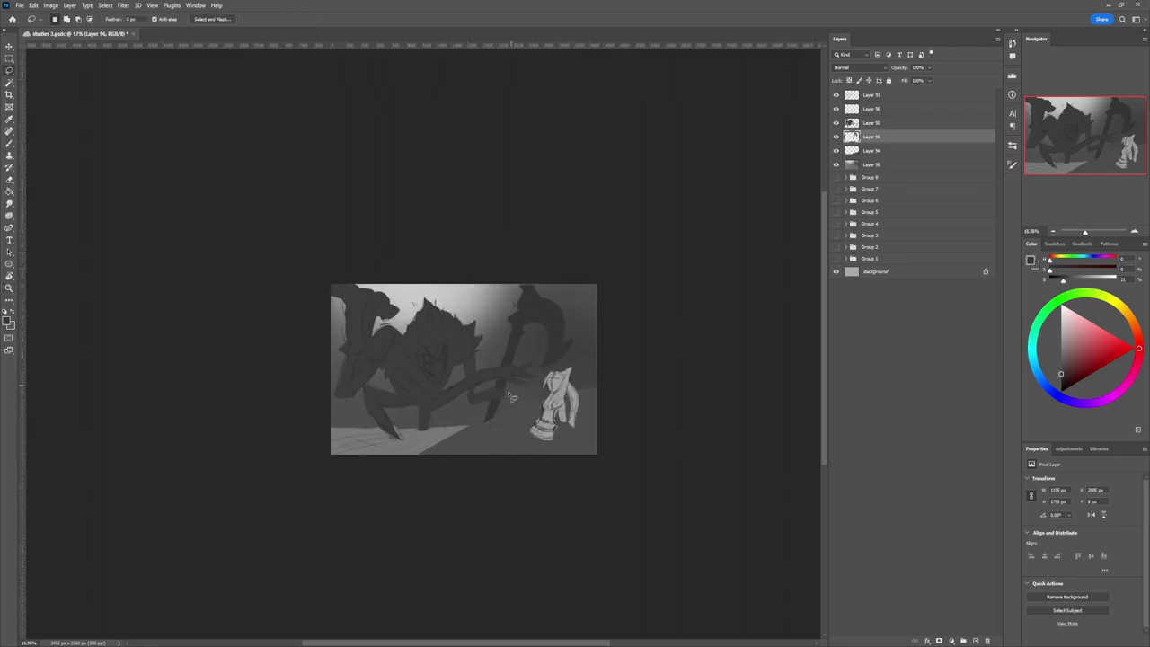
{"action": "key", "text": "z"}
{"action": "mouse_move", "coordinate": [459, 429]}
{"action": "left_mouse_down"}
{"action": "mouse_move", "coordinate": [440, 426]}
{"action": "mouse_move", "coordinate": [478, 402]}
{"action": "left_mouse_up"}
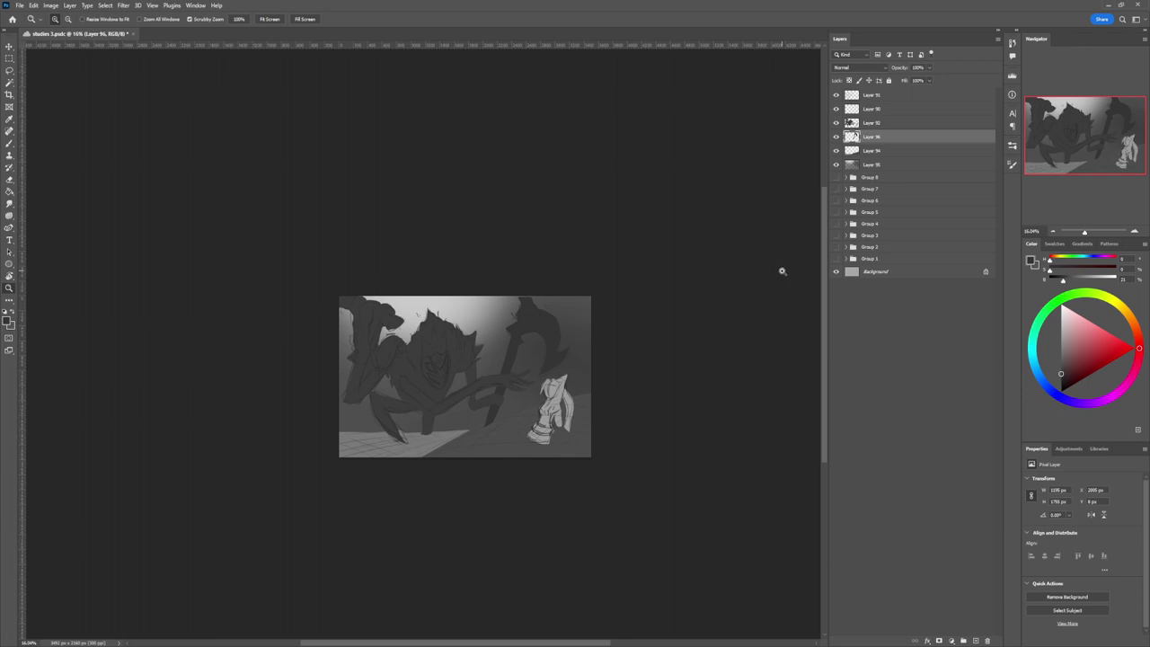
Lock the ground layer's transparent pixels and brush a soft light-grey glow over the ground around the chess piece.
{"action": "key", "text": "b"}
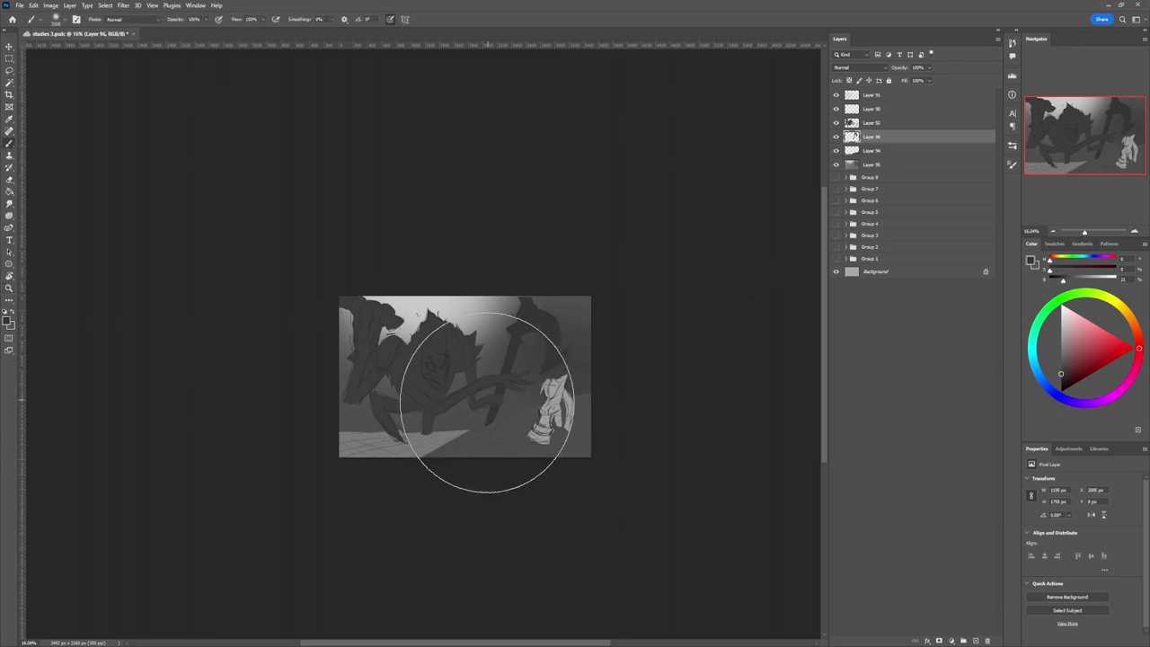
{"action": "left_click", "coordinate": [862, 152]}
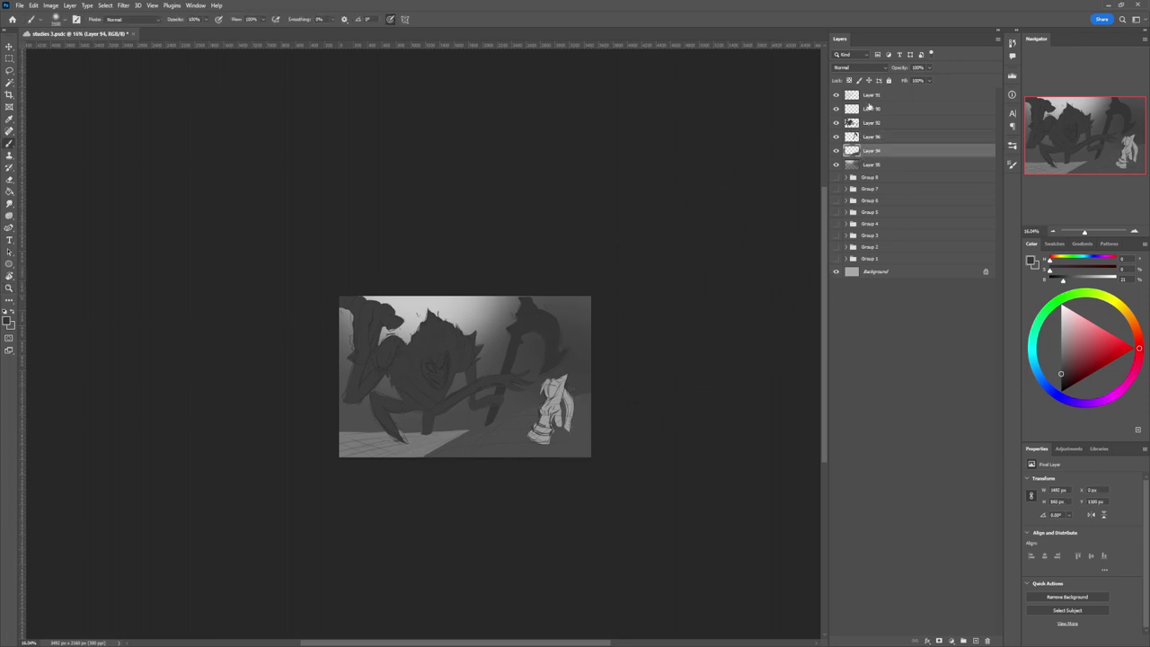
{"action": "left_click", "coordinate": [1062, 347]}
{"action": "key", "text": "bracketleft"}
{"action": "key", "text": "bracketleft"}
{"action": "mouse_move", "coordinate": [493, 441]}
{"action": "left_mouse_down"}
{"action": "mouse_move", "coordinate": [519, 403]}
{"action": "mouse_move", "coordinate": [491, 444]}
{"action": "mouse_move", "coordinate": [493, 413]}
{"action": "mouse_move", "coordinate": [497, 440]}
{"action": "mouse_move", "coordinate": [518, 406]}
{"action": "mouse_move", "coordinate": [480, 427]}
{"action": "mouse_move", "coordinate": [520, 404]}
{"action": "mouse_move", "coordinate": [481, 393]}
{"action": "mouse_move", "coordinate": [498, 410]}
{"action": "mouse_move", "coordinate": [480, 420]}
{"action": "mouse_move", "coordinate": [513, 394]}
{"action": "mouse_move", "coordinate": [518, 374]}
{"action": "mouse_move", "coordinate": [539, 375]}
{"action": "mouse_move", "coordinate": [528, 376]}
{"action": "mouse_move", "coordinate": [542, 396]}
{"action": "mouse_move", "coordinate": [524, 387]}
{"action": "mouse_move", "coordinate": [497, 431]}
{"action": "left_mouse_up"}
{"action": "left_click", "coordinate": [1057, 370]}
{"action": "left_click", "coordinate": [1061, 328]}
Darken the ground corner beneath and behind the chess piece with a smaller soft brush in near-black at 4% brightness.
{"action": "left_click_drag", "start_coordinate": [1059, 371], "coordinate": [1061, 388]}
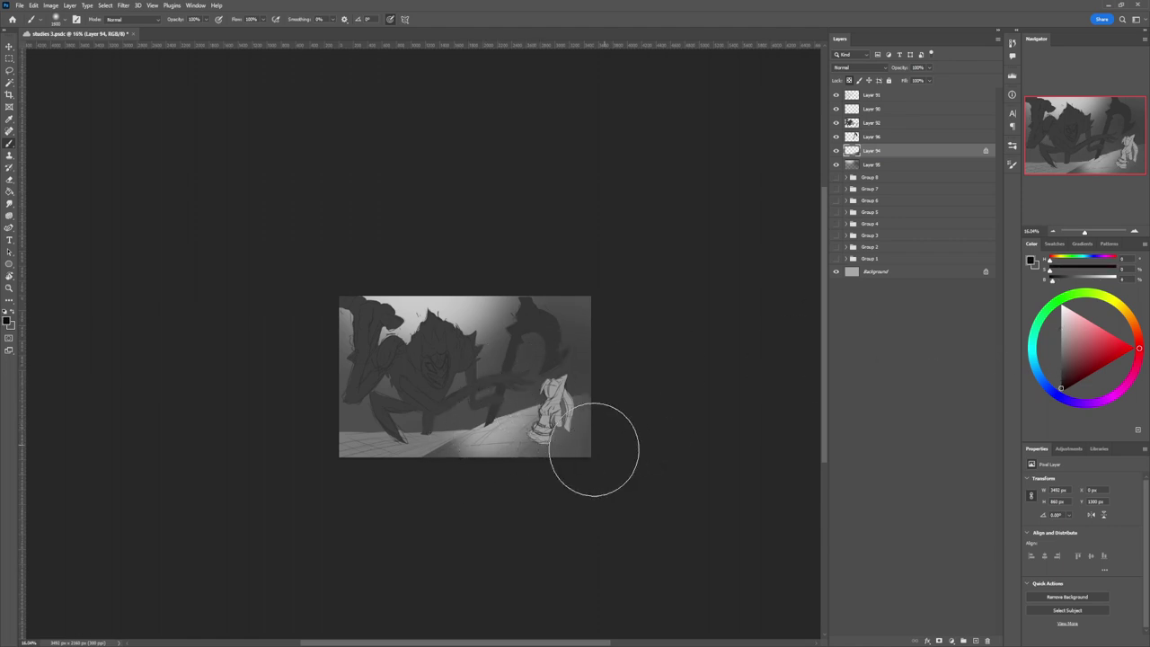
{"action": "key", "text": "bracketleft"}
{"action": "key", "text": "bracketleft"}
{"action": "key", "text": "bracketleft"}
{"action": "key", "text": "bracketleft"}
{"action": "key", "text": "bracketleft"}
{"action": "key", "text": "bracketleft"}
{"action": "key", "text": "bracketleft"}
{"action": "key", "text": "bracketleft"}
{"action": "key", "text": "bracketleft"}
{"action": "key", "text": "bracketleft"}
{"action": "key", "text": "bracketleft"}
{"action": "mouse_move", "coordinate": [565, 449]}
{"action": "left_mouse_down"}
{"action": "mouse_move", "coordinate": [578, 458]}
{"action": "mouse_move", "coordinate": [554, 444]}
{"action": "mouse_move", "coordinate": [594, 464]}
{"action": "mouse_move", "coordinate": [530, 493]}
{"action": "mouse_move", "coordinate": [475, 457]}
{"action": "mouse_move", "coordinate": [533, 453]}
{"action": "left_mouse_up"}
{"action": "key", "text": "bracketright"}
{"action": "key", "text": "bracketright"}
{"action": "key", "text": "bracketright"}
{"action": "key", "text": "bracketright"}
{"action": "key", "text": "bracketright"}
{"action": "key", "text": "bracketright"}
{"action": "key", "text": "bracketleft"}
{"action": "key", "text": "bracketleft"}
{"action": "key", "text": "bracketleft"}
{"action": "key", "text": "bracketleft"}
{"action": "key", "text": "bracketleft"}
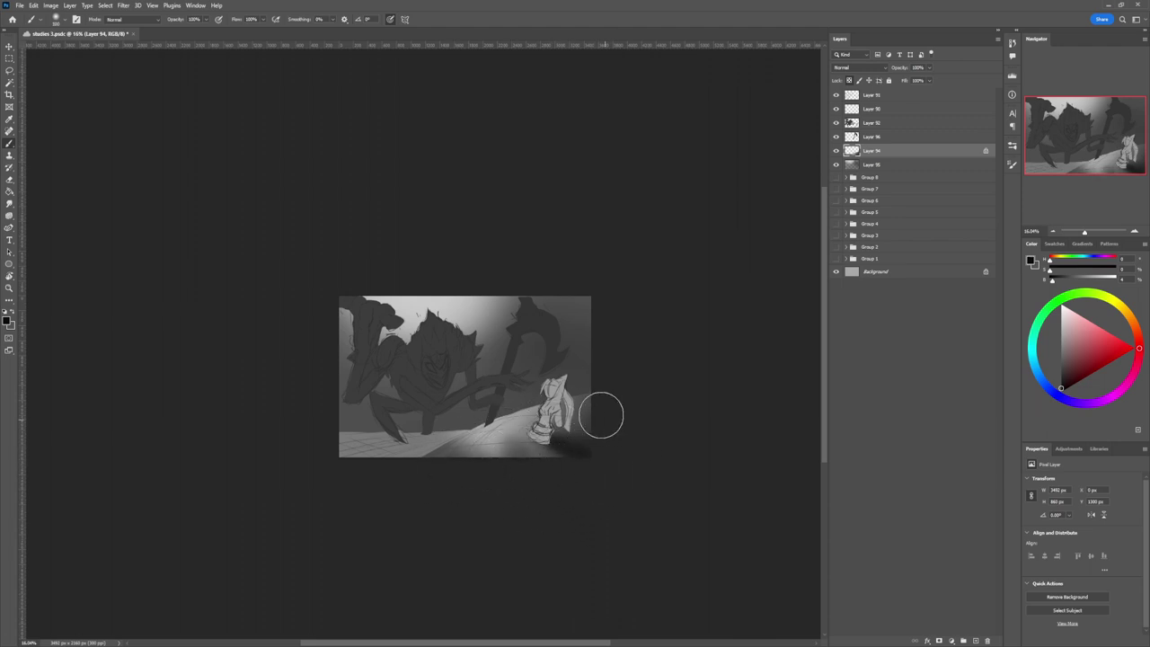
{"action": "left_click_drag", "start_coordinate": [597, 413], "coordinate": [564, 440]}
Paint rows of near-black checker patches across the lit ground in front of and beside the chess piece.
{"action": "left_click", "coordinate": [1060, 384]}
{"action": "left_click_drag", "start_coordinate": [476, 453], "coordinate": [502, 445]}
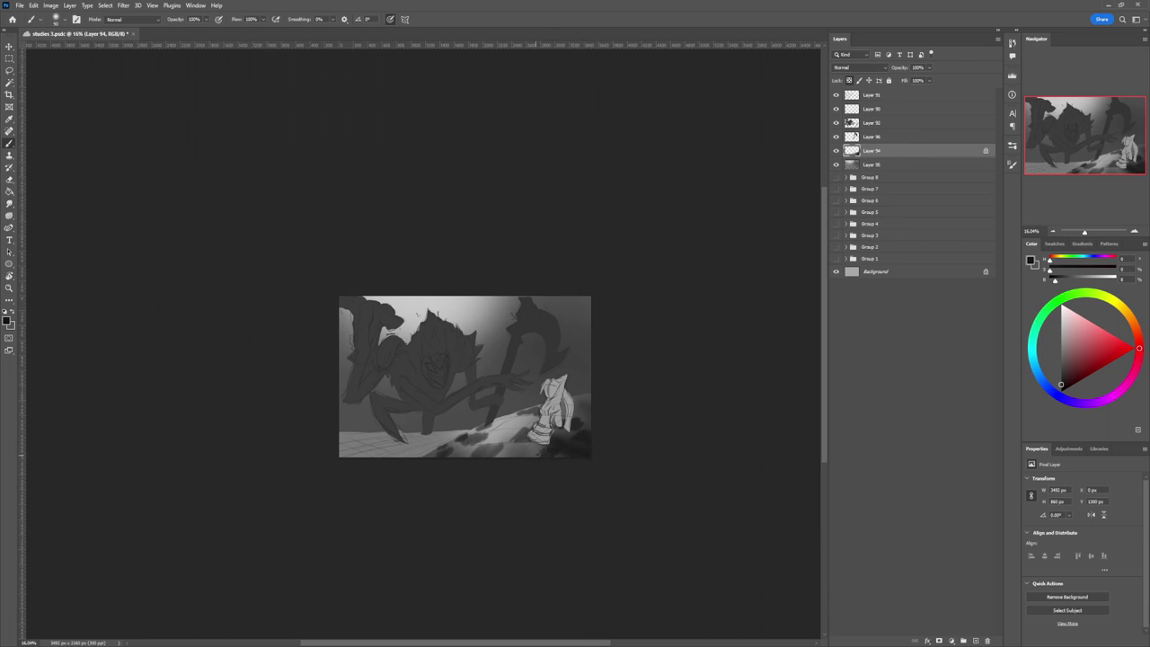
{"action": "left_click_drag", "start_coordinate": [536, 454], "coordinate": [537, 448]}
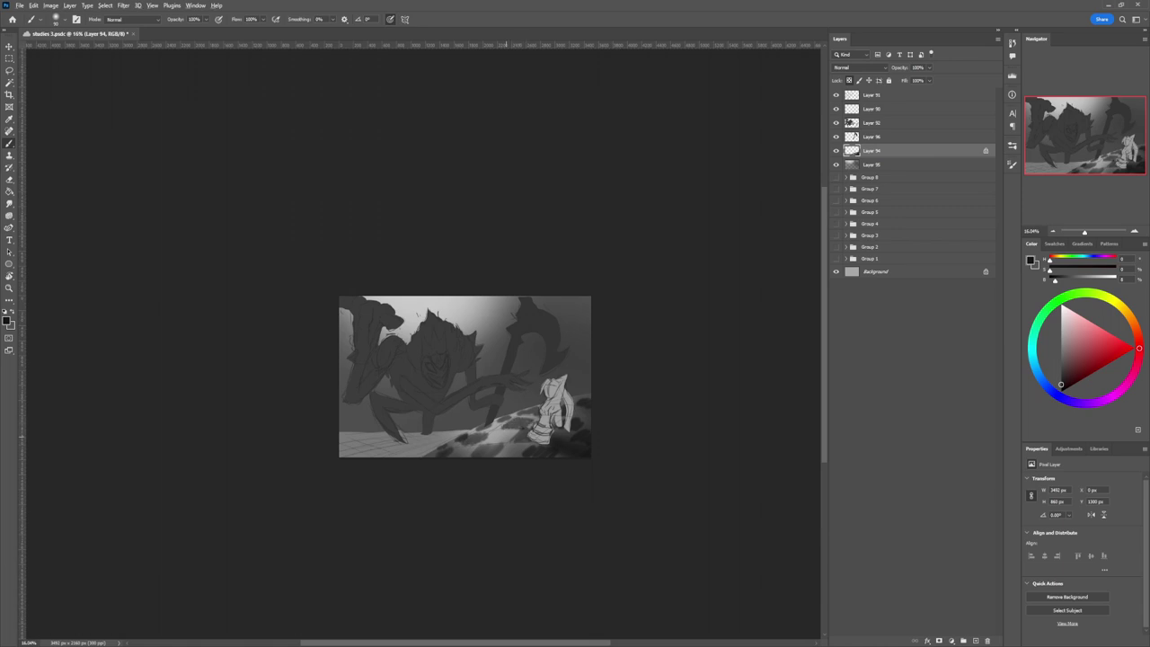
Touch up the checker pattern with greys sampled from the lit ground and save the document.
{"action": "left_click", "coordinate": [503, 427], "text": "alt"}
{"action": "key", "text": "ctrl+s"}
{"action": "left_click", "coordinate": [482, 435], "text": "alt"}
{"action": "left_click", "coordinate": [510, 416]}
{"action": "left_click_drag", "start_coordinate": [482, 437], "coordinate": [496, 430]}
Darken the ground beneath the crouching figure and over the perspective grid with dark grey at 22% brightness.
{"action": "key", "text": "z"}
{"action": "left_click_drag", "start_coordinate": [539, 439], "coordinate": [518, 437]}
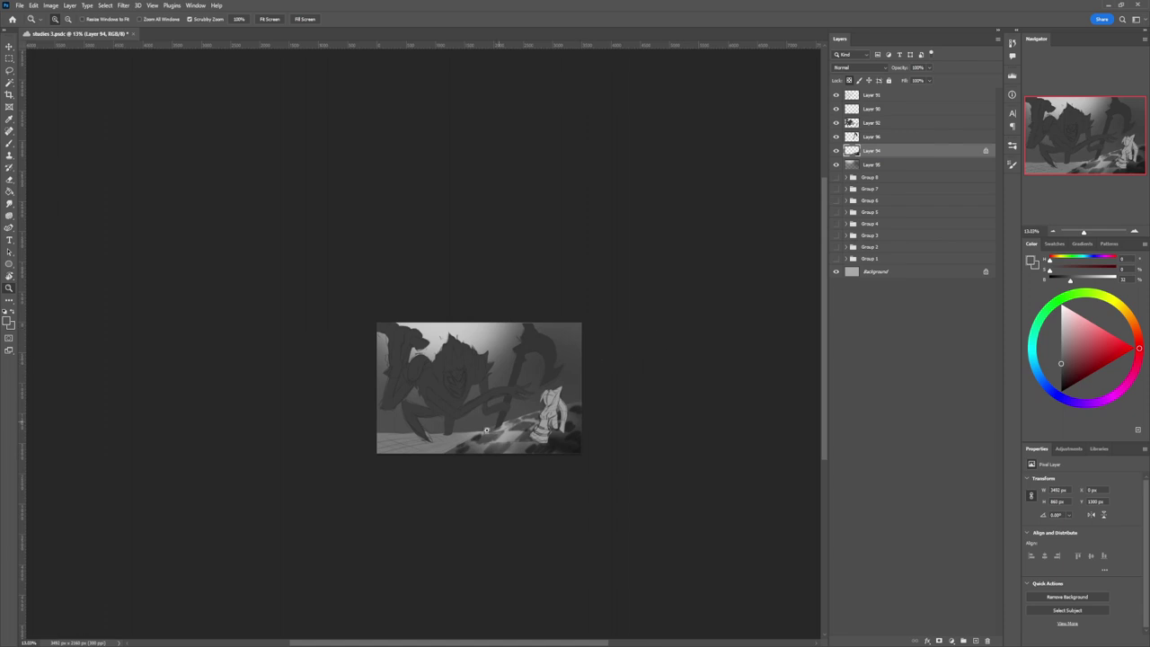
{"action": "key", "text": "b"}
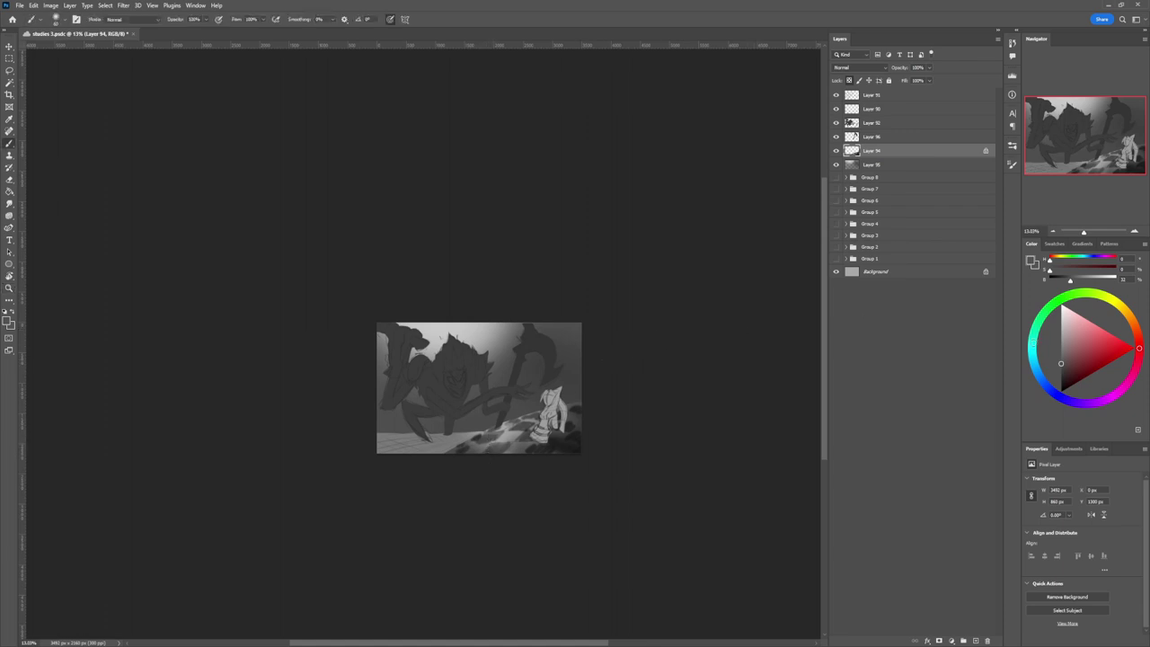
{"action": "left_click", "coordinate": [1060, 372]}
{"action": "mouse_move", "coordinate": [416, 428]}
{"action": "left_mouse_down"}
{"action": "mouse_move", "coordinate": [385, 436]}
{"action": "mouse_move", "coordinate": [376, 454]}
{"action": "mouse_move", "coordinate": [491, 409]}
{"action": "mouse_move", "coordinate": [431, 424]}
{"action": "mouse_move", "coordinate": [448, 436]}
{"action": "mouse_move", "coordinate": [414, 424]}
{"action": "mouse_move", "coordinate": [425, 453]}
{"action": "mouse_move", "coordinate": [446, 426]}
{"action": "mouse_move", "coordinate": [504, 431]}
{"action": "mouse_move", "coordinate": [470, 421]}
{"action": "mouse_move", "coordinate": [487, 416]}
{"action": "mouse_move", "coordinate": [441, 448]}
{"action": "mouse_move", "coordinate": [416, 435]}
{"action": "mouse_move", "coordinate": [497, 422]}
{"action": "left_mouse_up"}
{"action": "key", "text": "bracketleft"}
{"action": "key", "text": "bracketleft"}
{"action": "key", "text": "bracketleft"}
{"action": "key", "text": "bracketleft"}
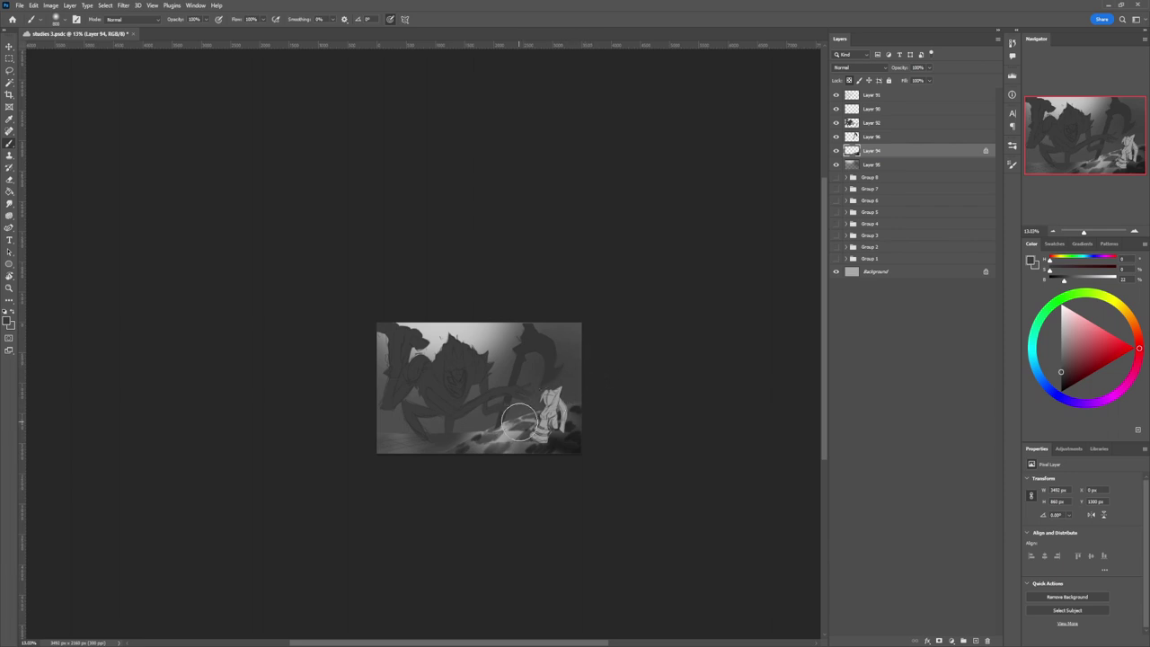
Add a new layer above all the others and load the figure and chess piece silhouette layer as a selection.
{"action": "key", "text": "z"}
{"action": "left_click_drag", "start_coordinate": [454, 449], "coordinate": [472, 431]}
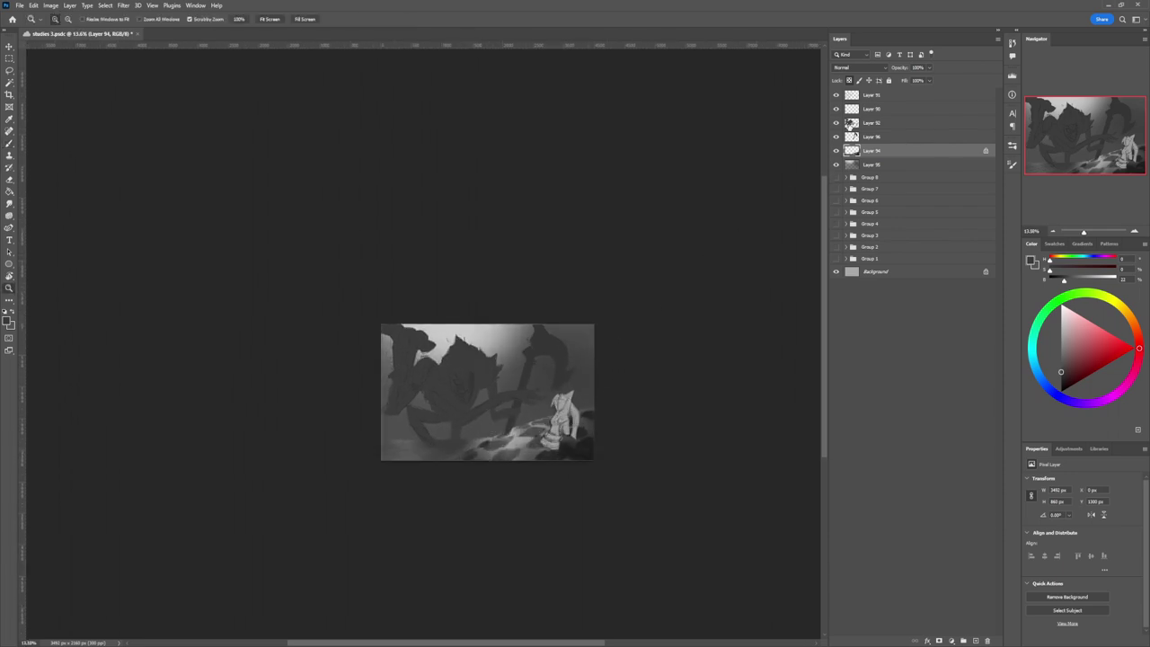
{"action": "left_click", "coordinate": [868, 111]}
{"action": "left_click", "coordinate": [870, 97]}
{"action": "key", "text": "ctrl+alt+shift+n"}
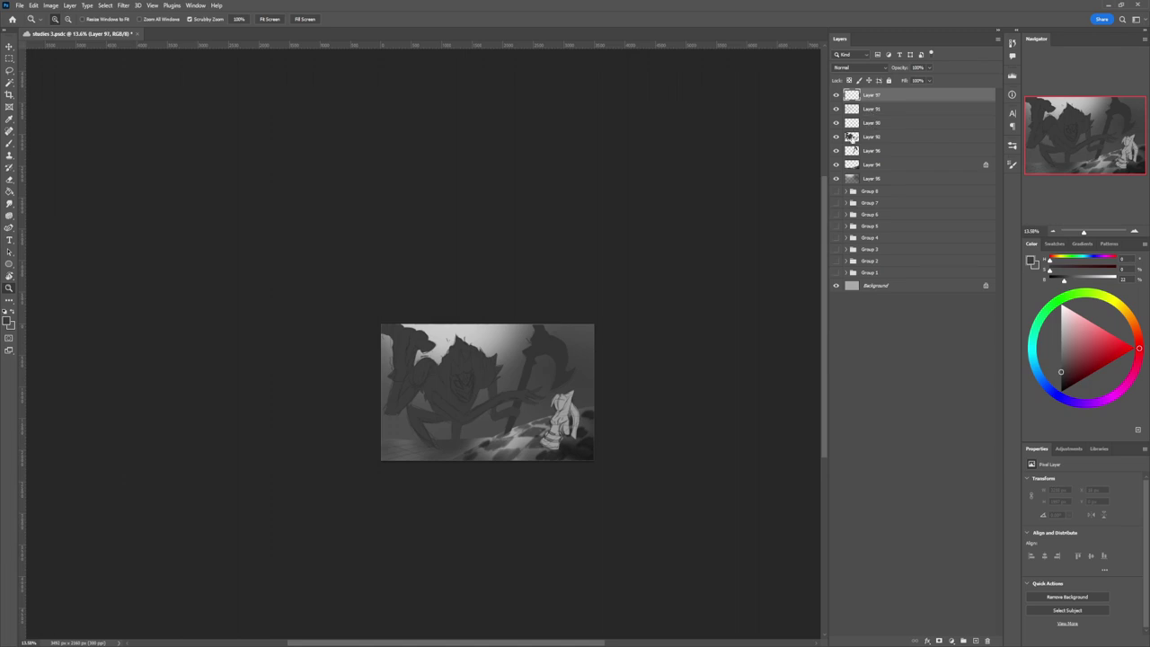
{"action": "left_click", "coordinate": [855, 138], "text": "shift"}
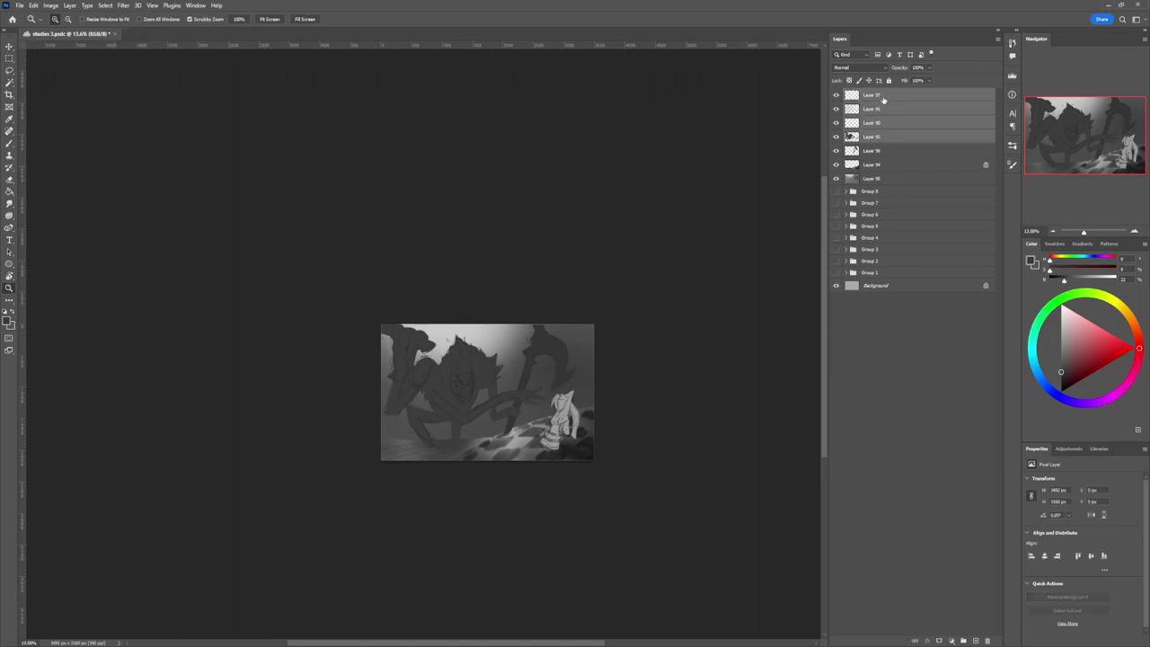
{"action": "left_click", "coordinate": [879, 97]}
{"action": "left_click", "coordinate": [852, 137], "text": "ctrl"}
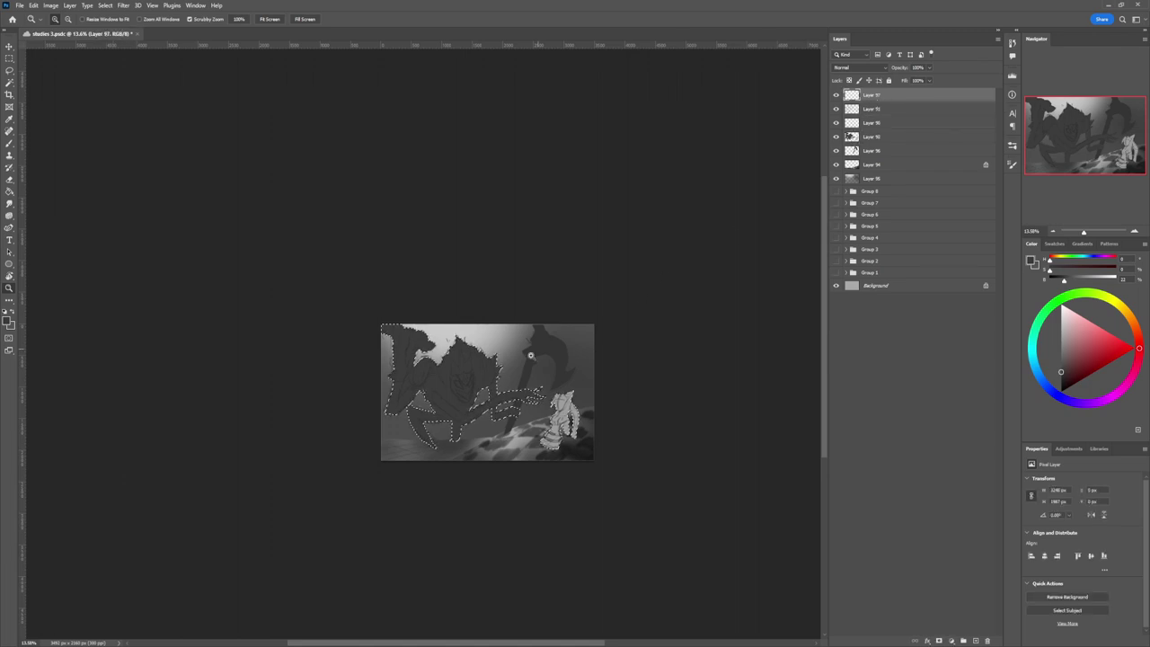
Shade the chess piece inside the selection with a much smaller brush in grey at 39% brightness.
{"action": "left_click_drag", "start_coordinate": [488, 416], "coordinate": [500, 415]}
{"action": "key", "text": "b"}
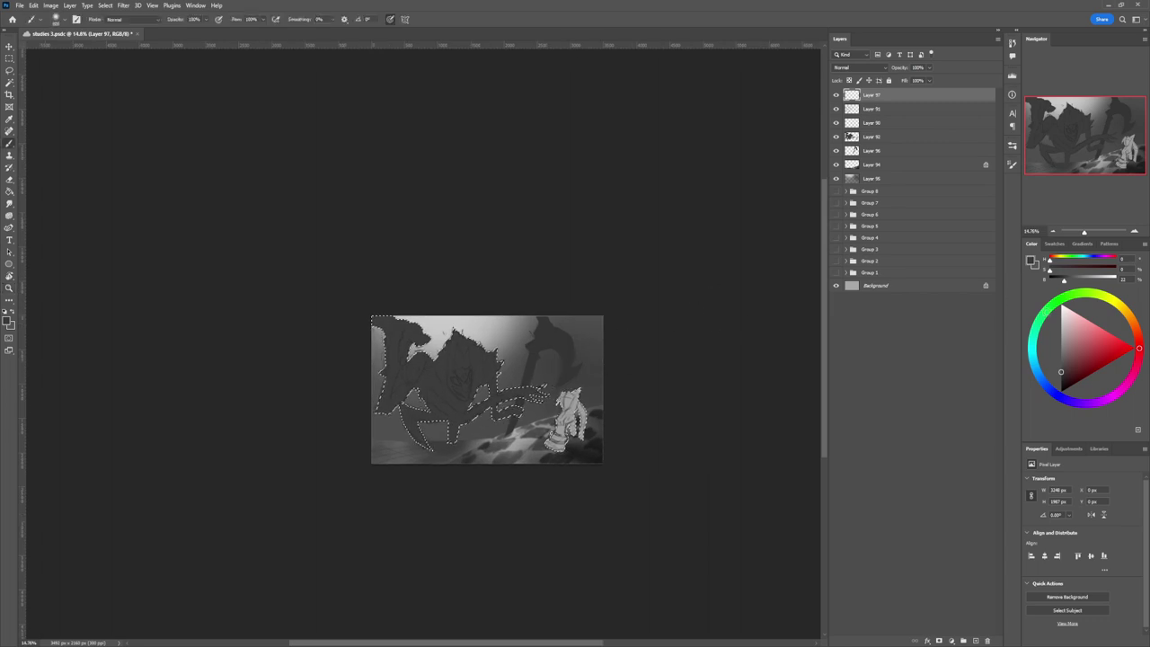
{"action": "key", "text": "["}
{"action": "key", "text": "["}
{"action": "key", "text": "["}
{"action": "key", "text": "["}
{"action": "key", "text": "["}
{"action": "key", "text": "["}
{"action": "left_click", "coordinate": [1060, 357]}
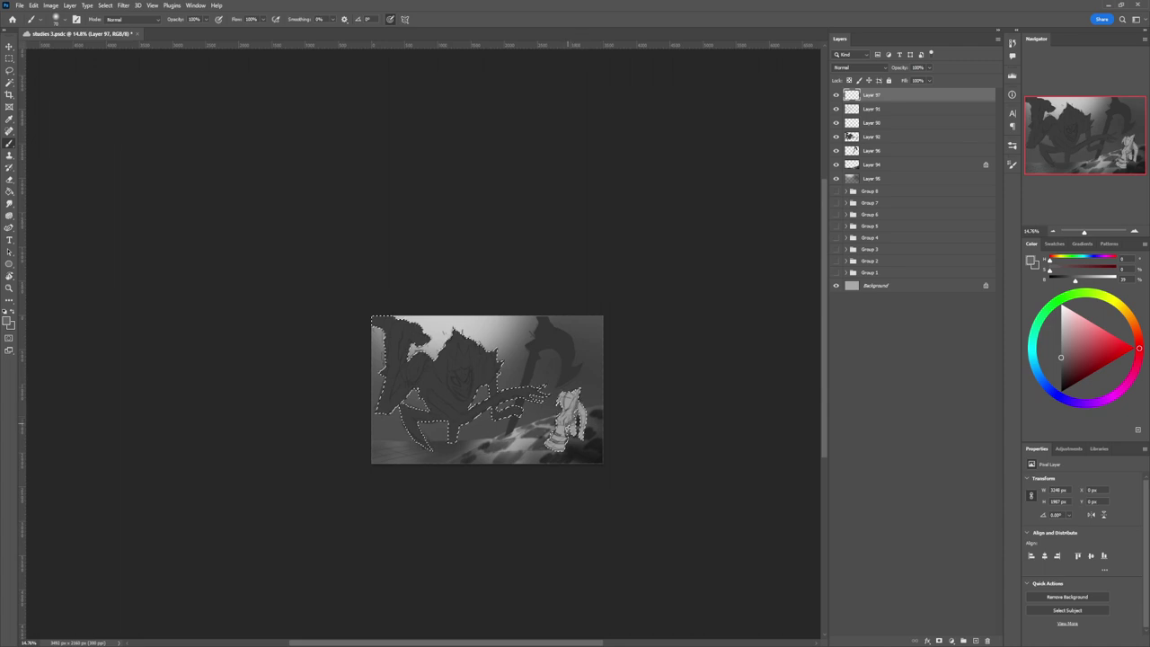
Deepen the shadows on the chess piece and its base with dark grey at 27% brightness.
{"action": "left_click", "coordinate": [1061, 369]}
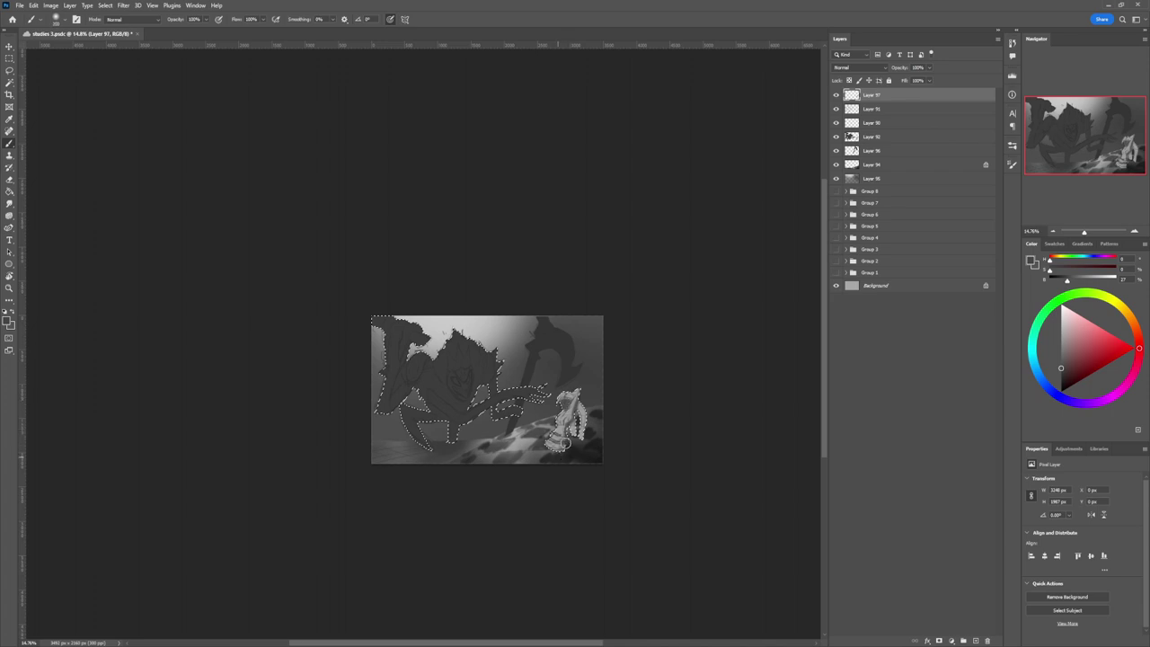
{"action": "key", "text": "bracketright"}
{"action": "key", "text": "bracketright"}
{"action": "key", "text": "bracketright"}
{"action": "key", "text": "bracketright"}
{"action": "left_click_drag", "start_coordinate": [558, 456], "coordinate": [570, 437]}
{"action": "key", "text": "bracketleft"}
{"action": "key", "text": "bracketleft"}
{"action": "key", "text": "bracketleft"}
{"action": "key", "text": "bracketleft"}
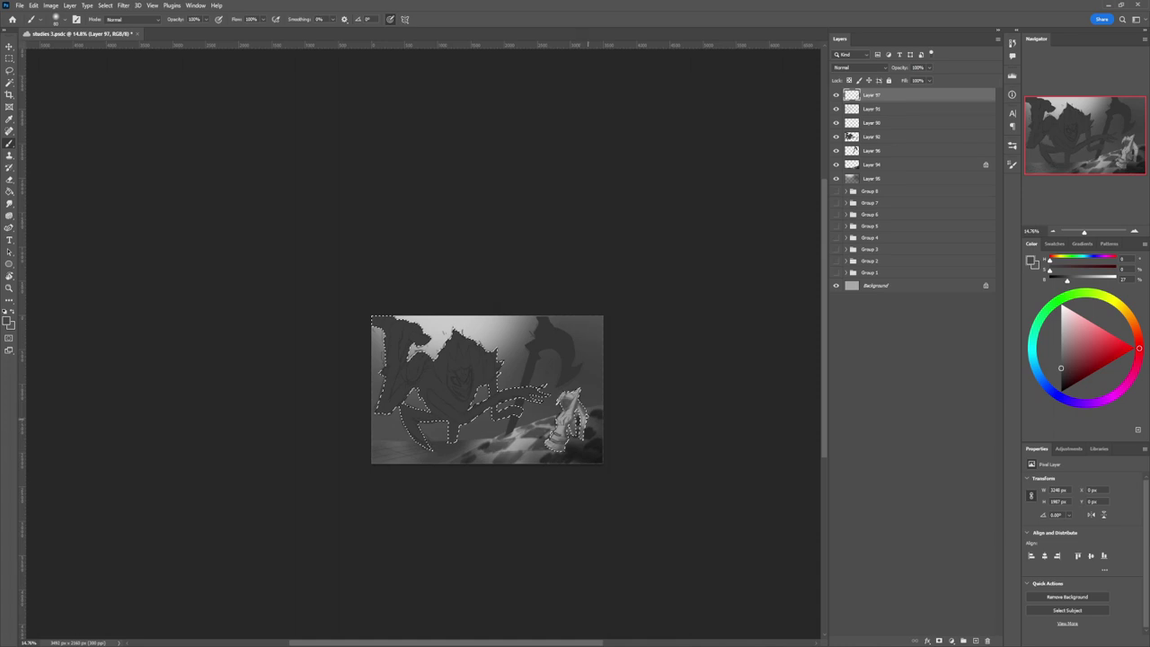
Paint highlights on the chess piece in light grey at 86% brightness and clear the selection.
{"action": "left_click", "coordinate": [1061, 317]}
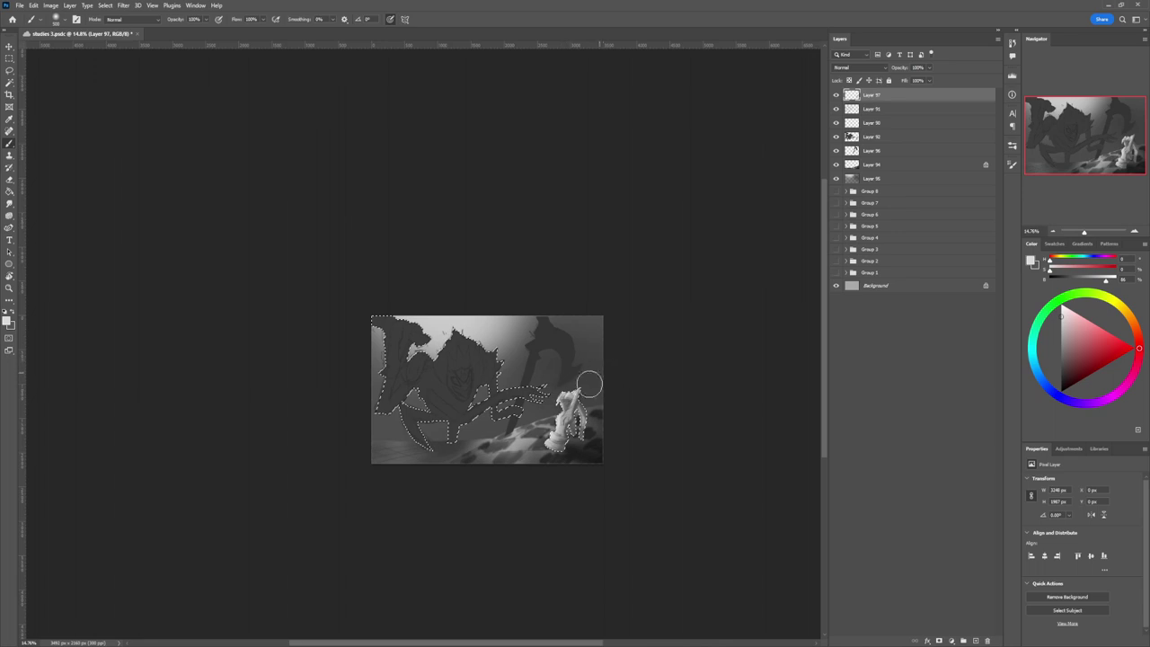
{"action": "key", "text": "l"}
{"action": "key", "text": "ctrl+d"}
Reselect the silhouette and brush near-black at 11% brightness over the crouching figure's lower body and legs.
{"action": "key", "text": "z"}
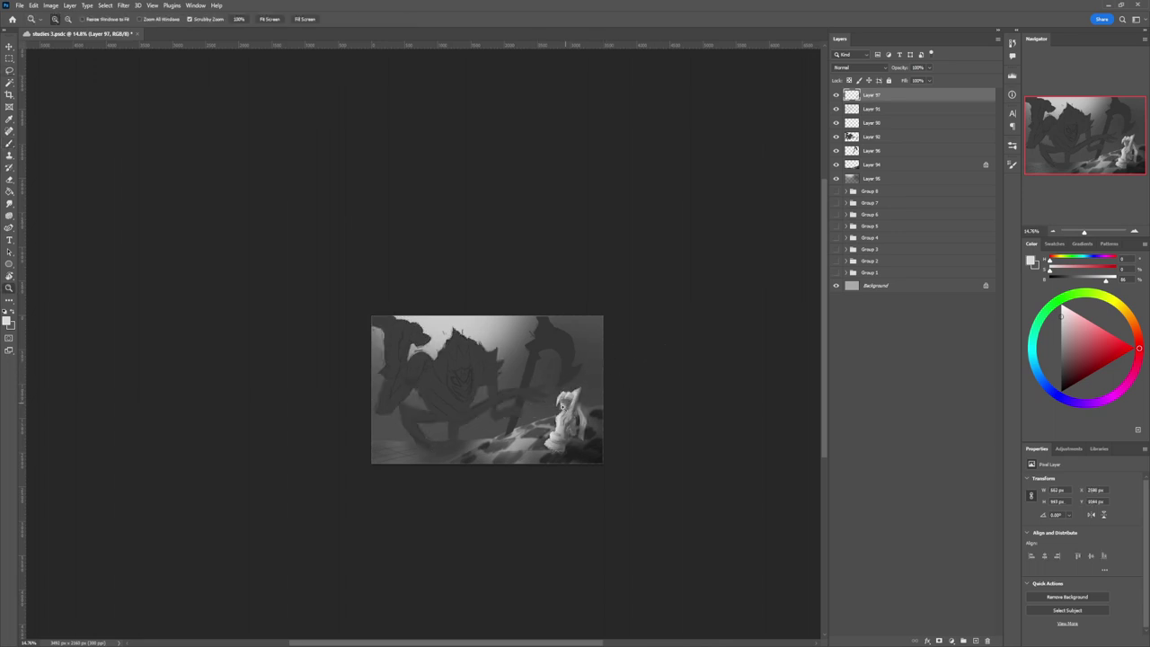
{"action": "left_click_drag", "start_coordinate": [566, 408], "coordinate": [540, 406]}
{"action": "left_click", "coordinate": [523, 395]}
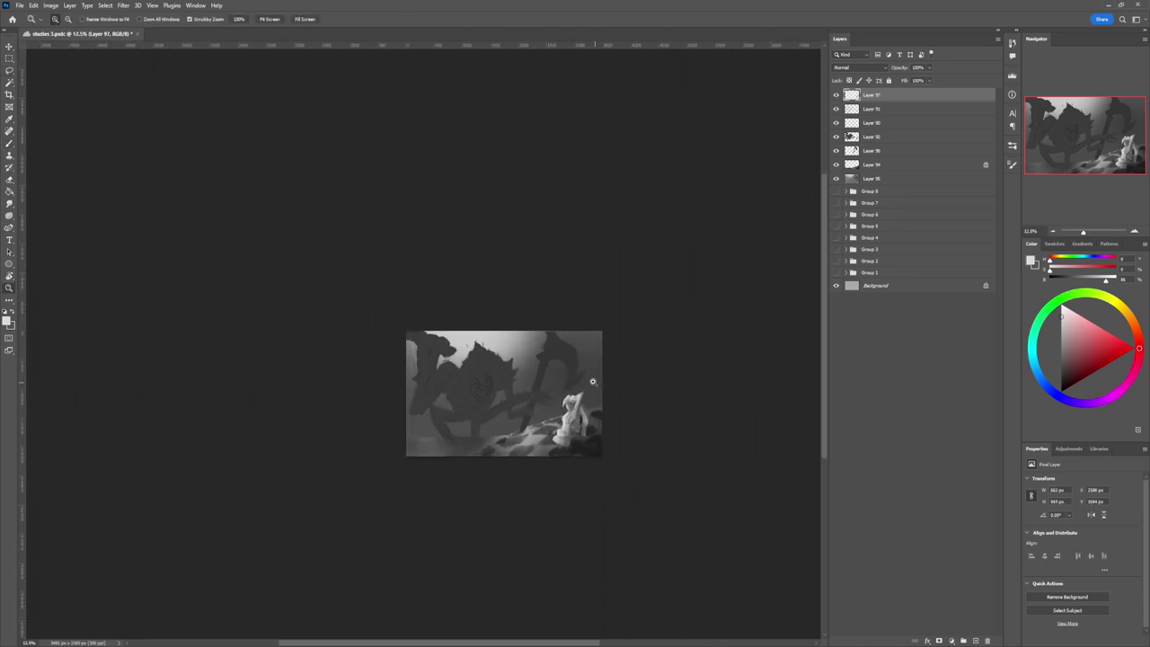
{"action": "left_click_drag", "start_coordinate": [500, 459], "coordinate": [520, 457]}
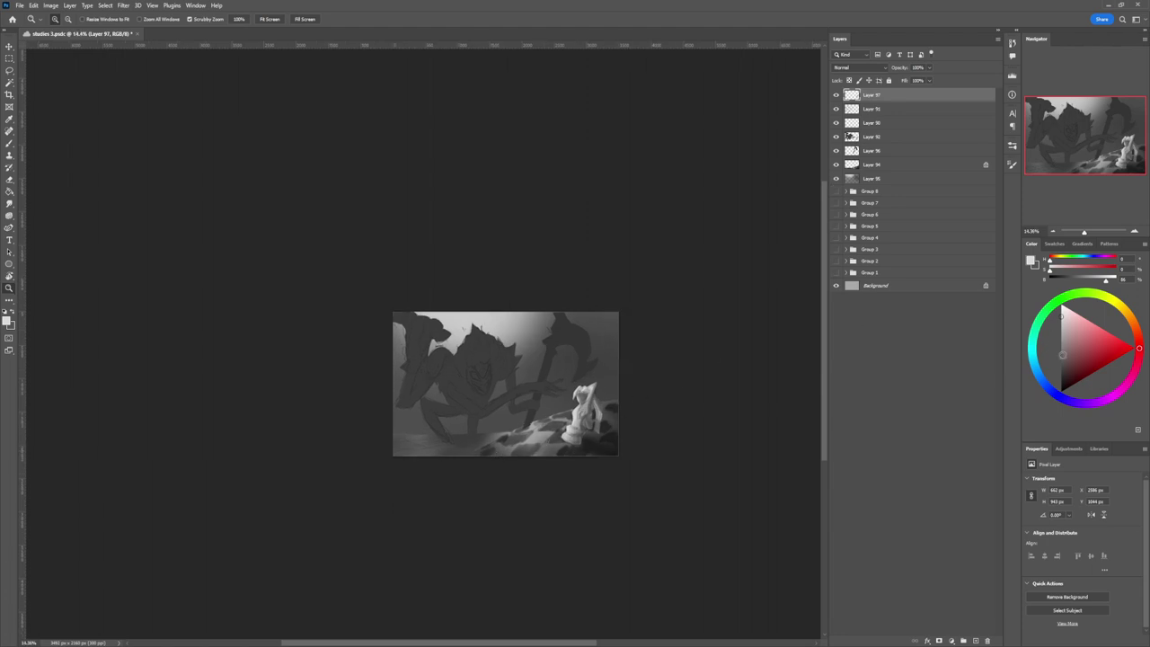
{"action": "left_click", "coordinate": [1060, 360]}
{"action": "left_click", "coordinate": [852, 137], "text": "ctrl"}
{"action": "left_click", "coordinate": [1061, 368]}
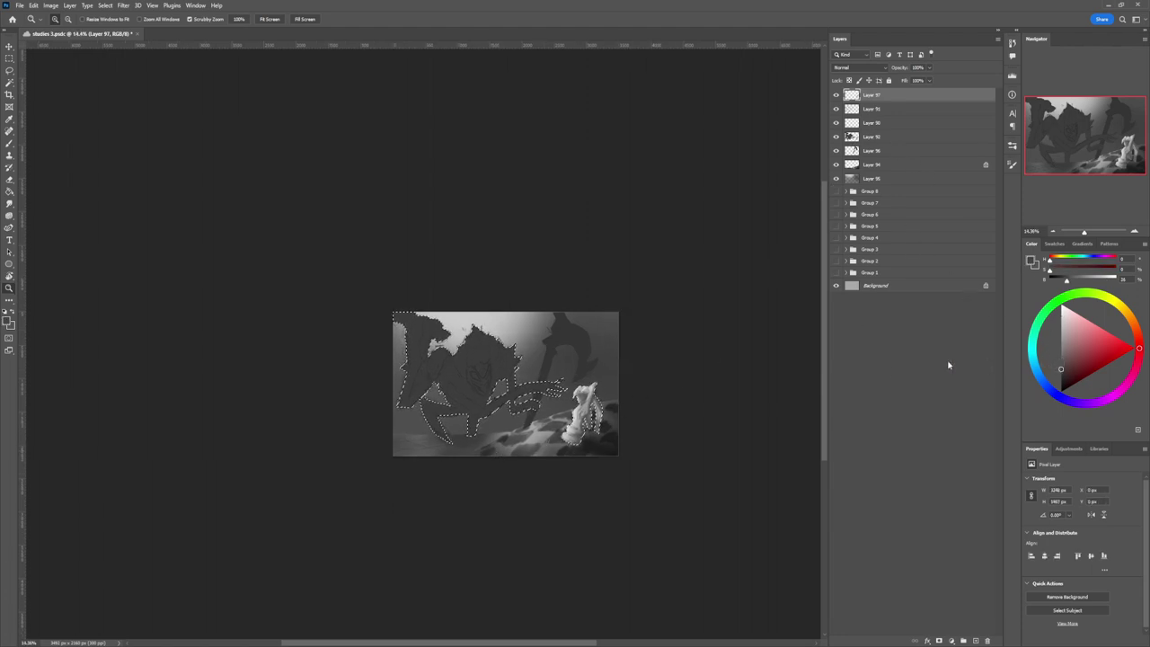
{"action": "key", "text": "b"}
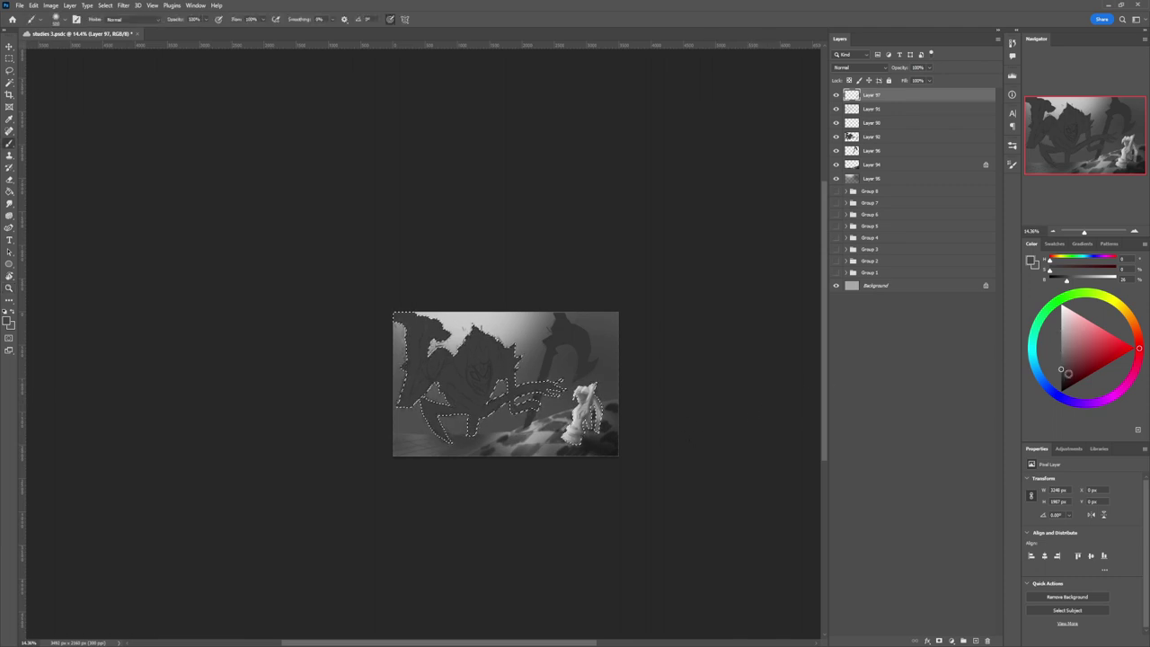
{"action": "left_click", "coordinate": [1053, 376]}
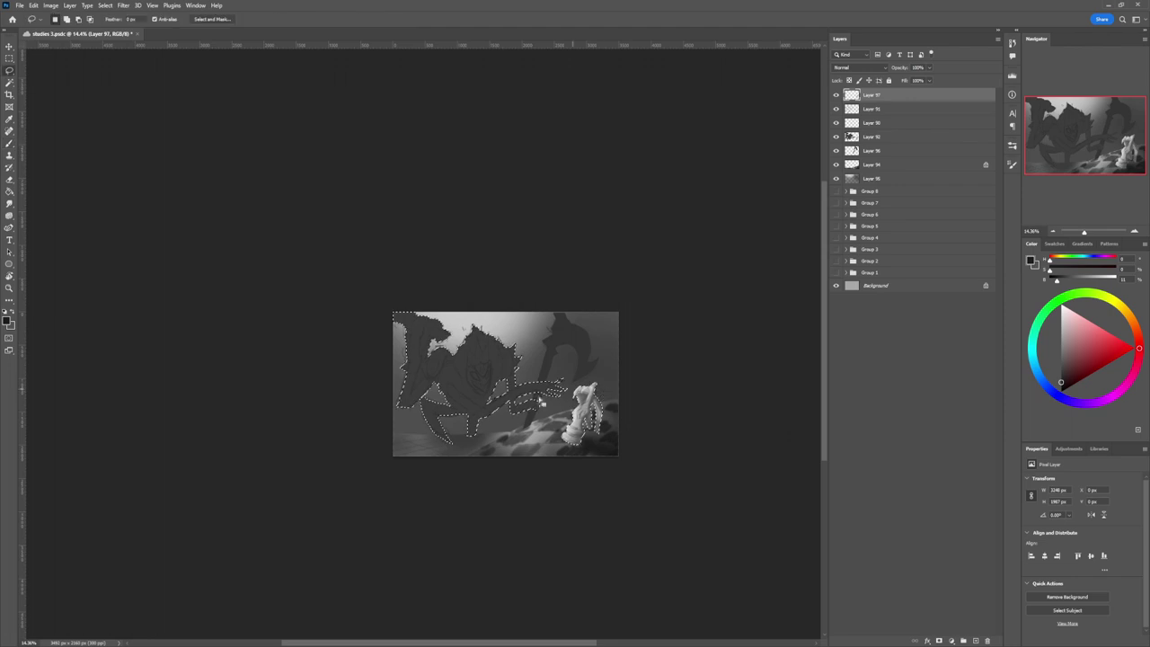
{"action": "key", "text": "l"}
{"action": "key", "text": "b"}
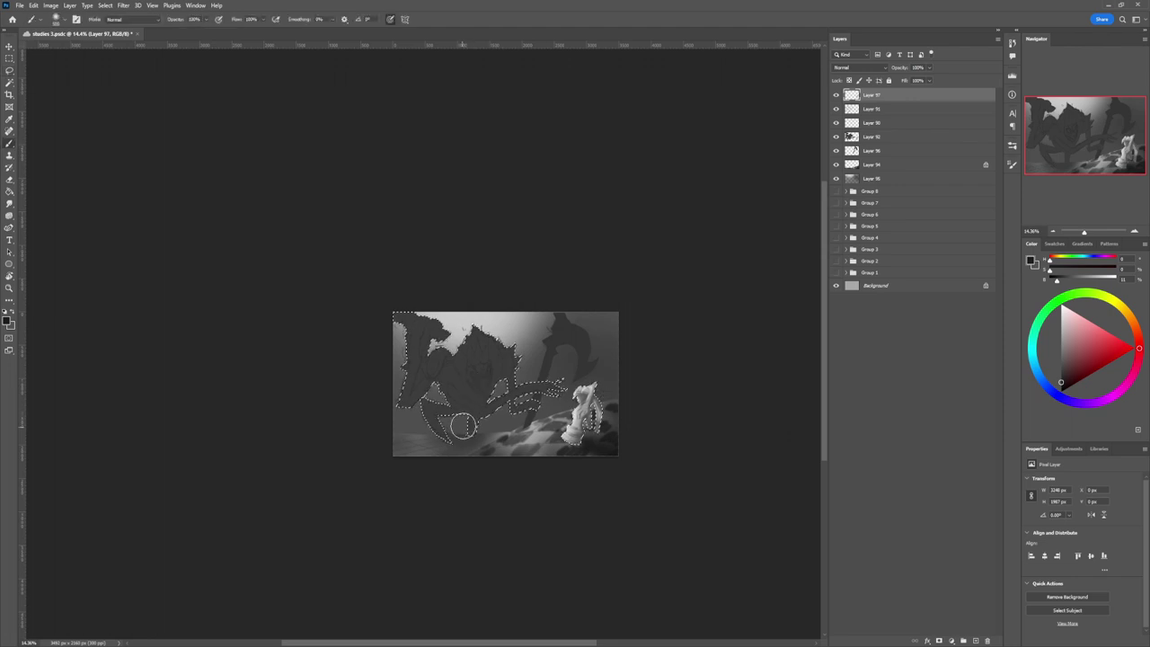
{"action": "mouse_move", "coordinate": [463, 413]}
{"action": "left_mouse_down"}
{"action": "mouse_move", "coordinate": [471, 431]}
{"action": "mouse_move", "coordinate": [441, 406]}
{"action": "mouse_move", "coordinate": [447, 444]}
{"action": "mouse_move", "coordinate": [426, 414]}
{"action": "mouse_move", "coordinate": [442, 433]}
{"action": "mouse_move", "coordinate": [427, 425]}
{"action": "mouse_move", "coordinate": [438, 402]}
{"action": "mouse_move", "coordinate": [422, 398]}
{"action": "mouse_move", "coordinate": [439, 407]}
{"action": "left_mouse_up"}
Paint the crouching figure's hair around the face and a knee highlight in light grey at 74% brightness.
{"action": "left_click", "coordinate": [1061, 326]}
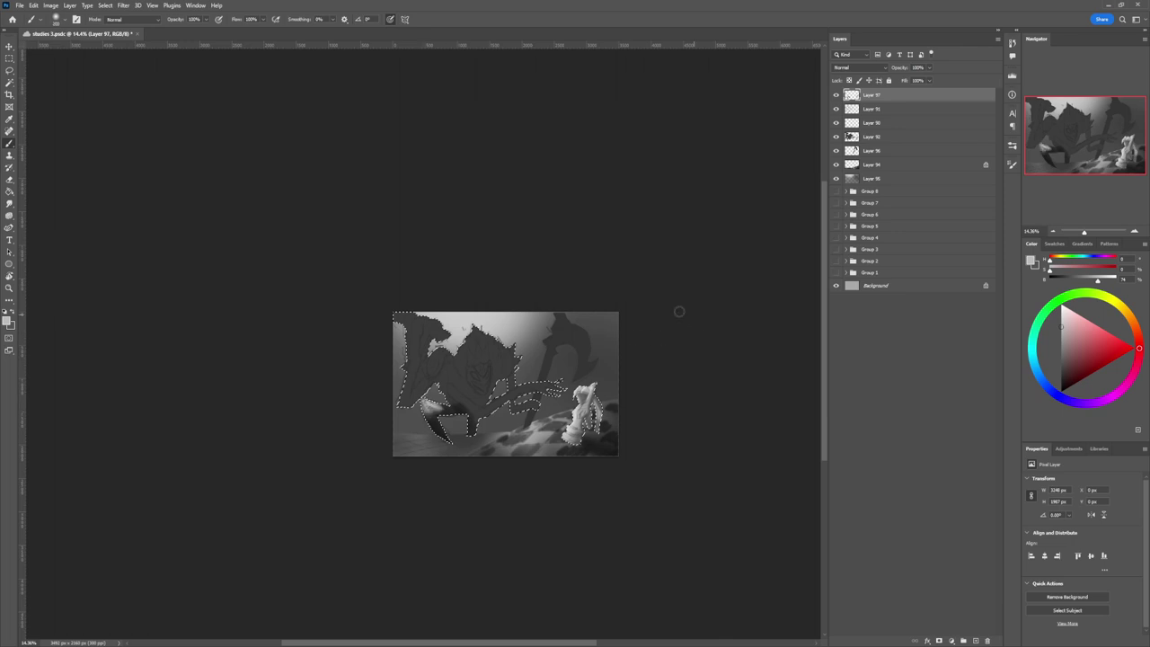
{"action": "mouse_move", "coordinate": [458, 367]}
{"action": "left_mouse_down"}
{"action": "mouse_move", "coordinate": [476, 327]}
{"action": "mouse_move", "coordinate": [483, 343]}
{"action": "mouse_move", "coordinate": [494, 332]}
{"action": "mouse_move", "coordinate": [503, 383]}
{"action": "mouse_move", "coordinate": [499, 340]}
{"action": "left_mouse_up"}
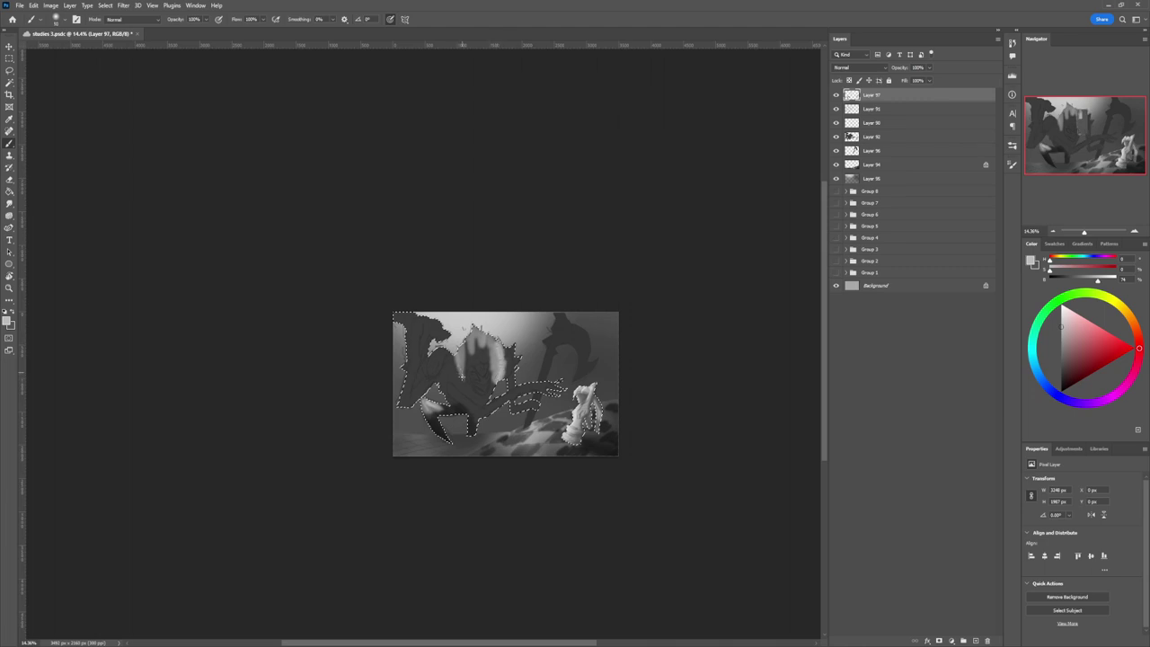
{"action": "mouse_move", "coordinate": [462, 377]}
{"action": "left_mouse_down"}
{"action": "mouse_move", "coordinate": [468, 391]}
{"action": "mouse_move", "coordinate": [458, 365]}
{"action": "mouse_move", "coordinate": [471, 335]}
{"action": "mouse_move", "coordinate": [494, 350]}
{"action": "left_mouse_up"}
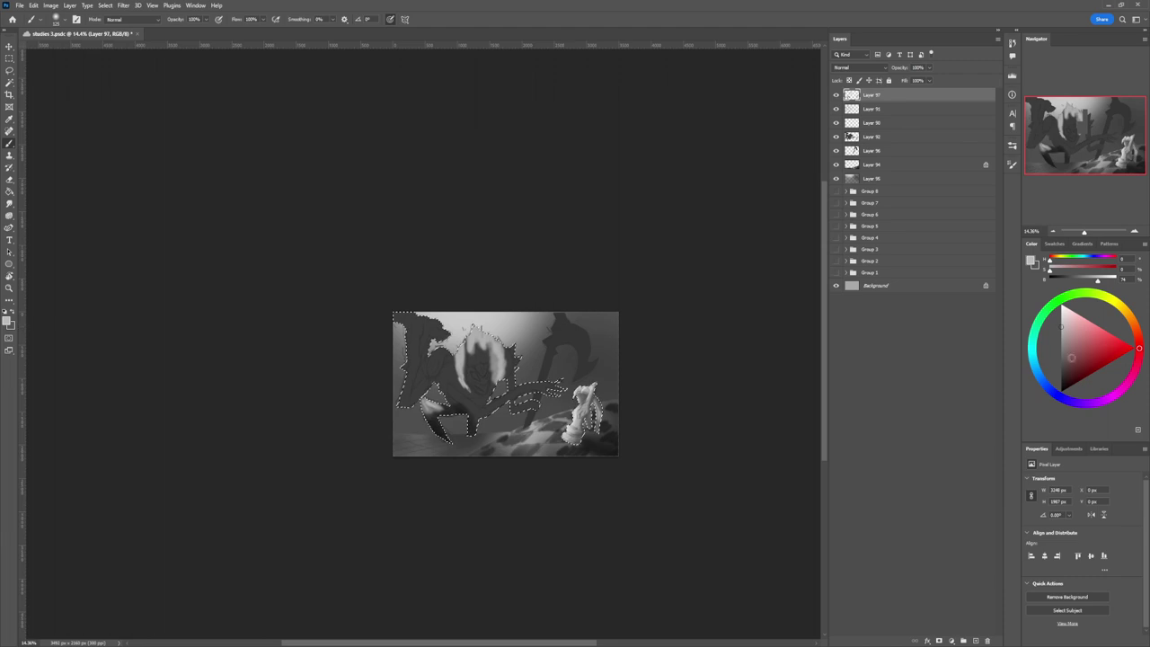
Shade the figure's forehead and inner hair with a smaller brush in mid-grey at 46% brightness.
{"action": "left_click", "coordinate": [1061, 351]}
{"action": "key", "text": "bracketleft"}
{"action": "key", "text": "bracketleft"}
{"action": "key", "text": "bracketleft"}
{"action": "key", "text": "bracketleft"}
{"action": "key", "text": "bracketleft"}
{"action": "key", "text": "bracketleft"}
{"action": "key", "text": "bracketleft"}
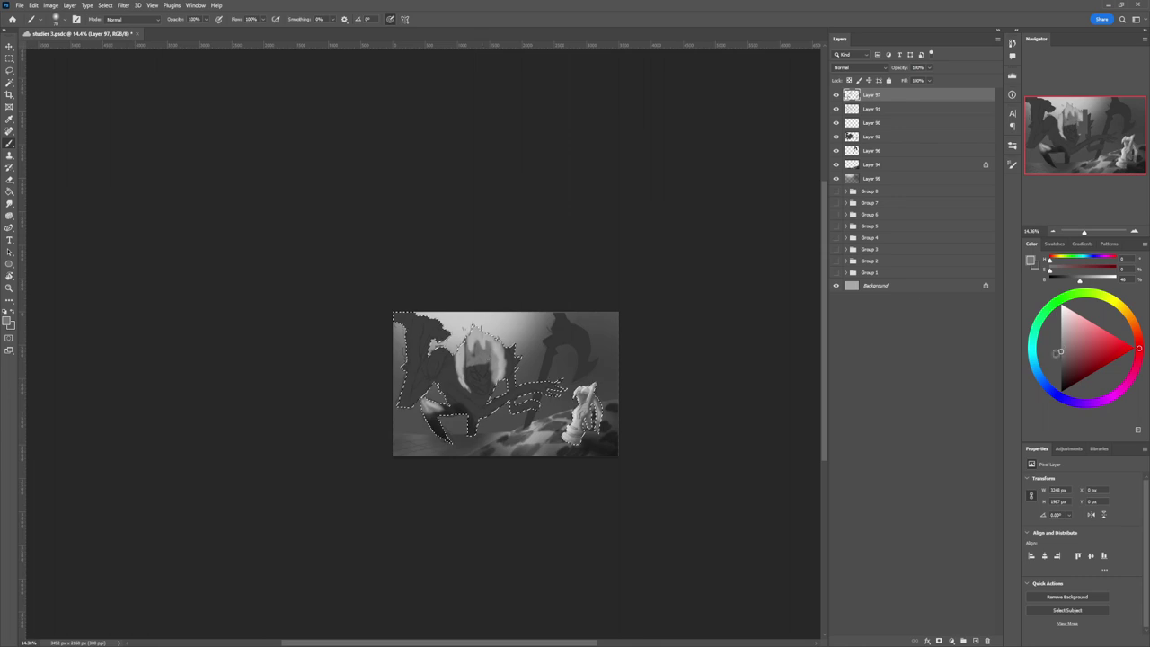
Paint dark shadows and facial features on the crouching figure's face with a small near-black brush.
{"action": "left_click_drag", "start_coordinate": [1058, 355], "coordinate": [1057, 384]}
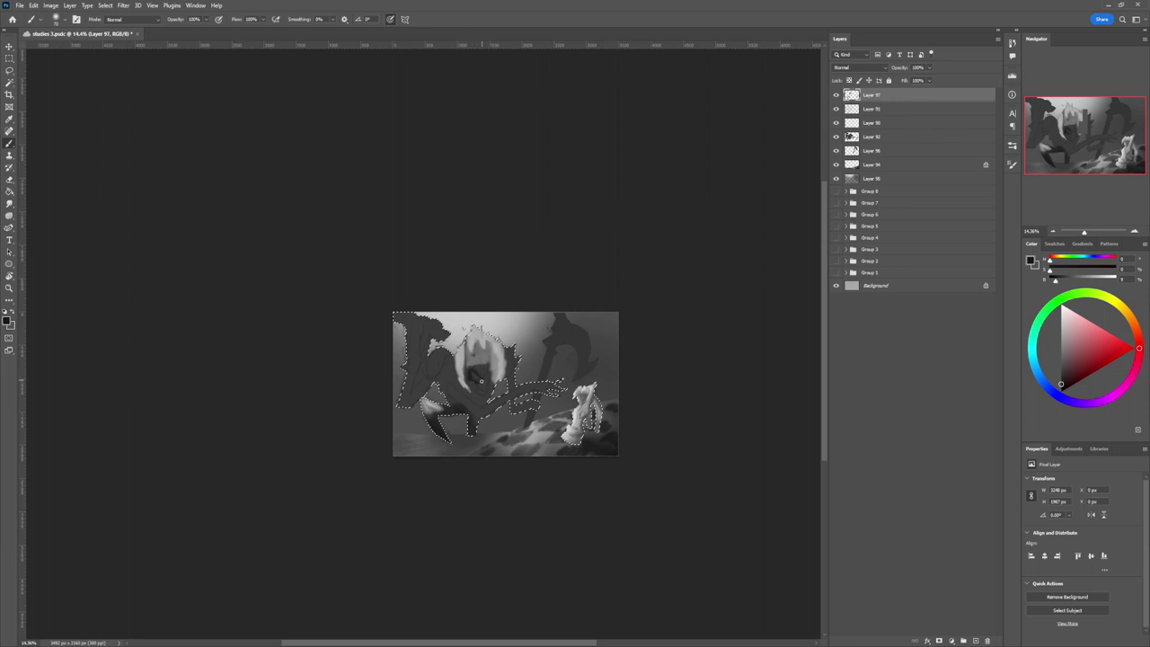
{"action": "key", "text": "["}
{"action": "key", "text": "["}
{"action": "key", "text": "["}
{"action": "key", "text": "["}
{"action": "left_click_drag", "start_coordinate": [485, 377], "coordinate": [487, 370]}
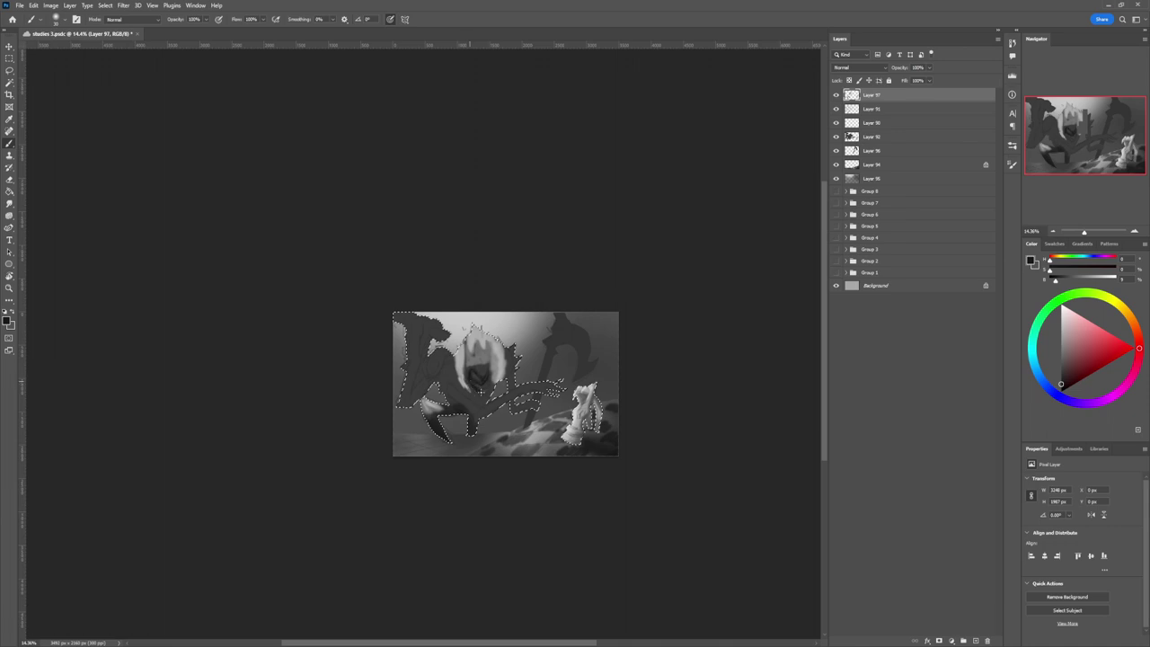
Paint near-white and mid-grey facial features on the crouching figure and highlight its hair and side spikes at 94% brightness.
{"action": "key", "text": "x"}
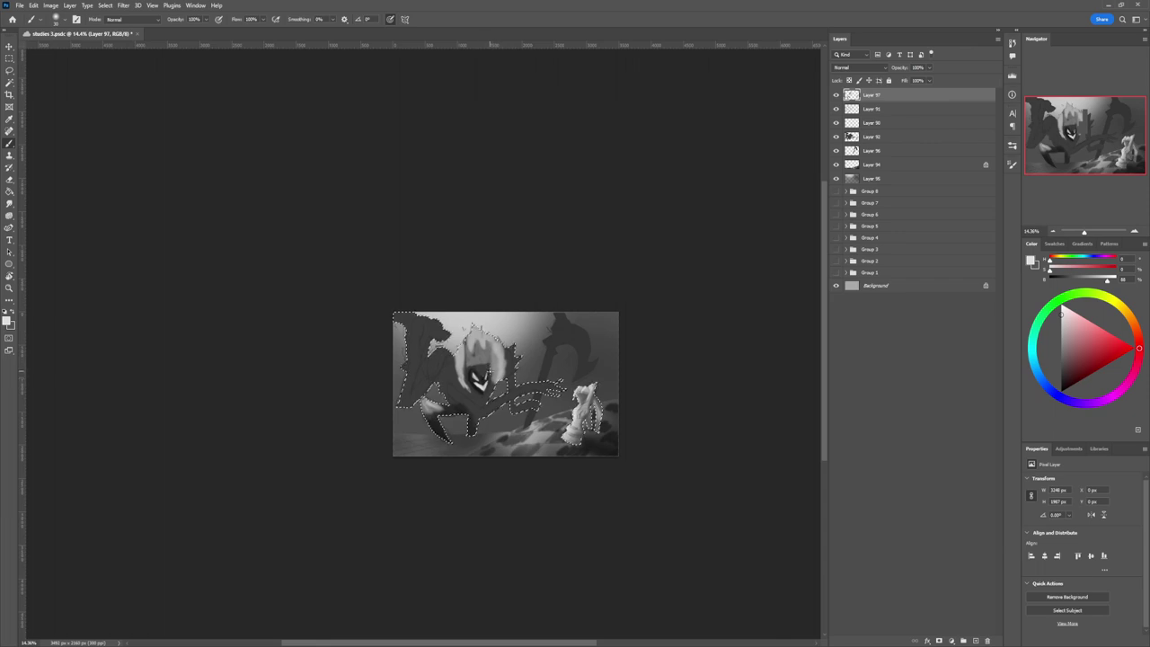
{"action": "left_click_drag", "start_coordinate": [1060, 339], "coordinate": [1060, 359]}
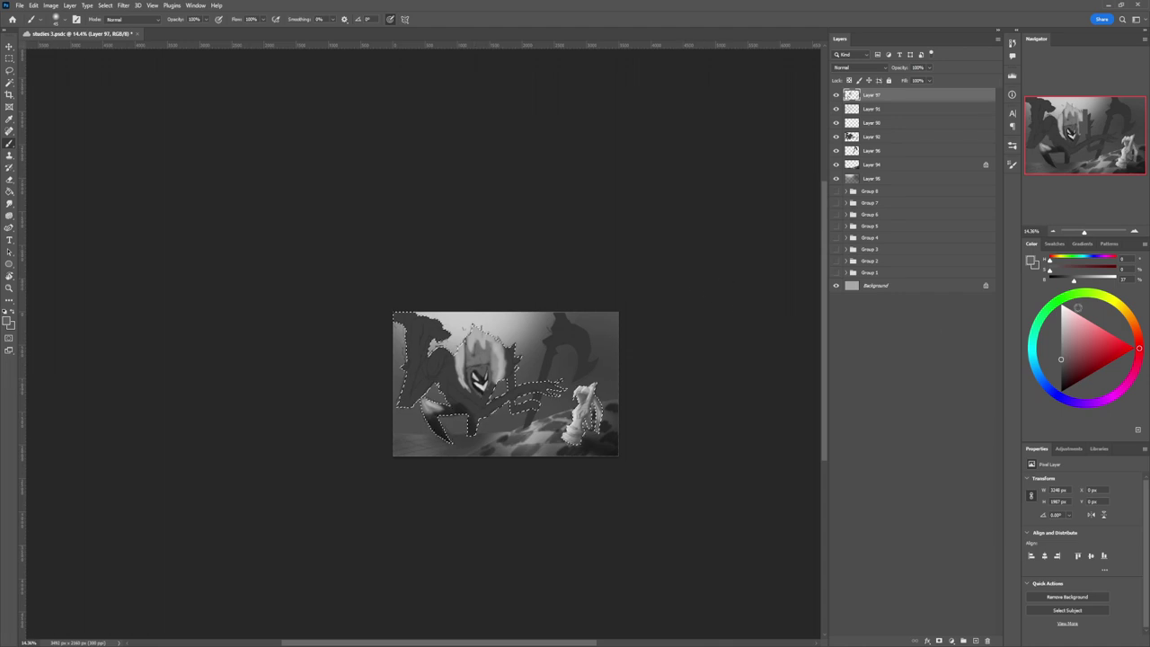
{"action": "left_click", "coordinate": [1062, 310]}
{"action": "mouse_move", "coordinate": [476, 338]}
{"action": "left_mouse_down"}
{"action": "mouse_move", "coordinate": [476, 354]}
{"action": "mouse_move", "coordinate": [515, 345]}
{"action": "mouse_move", "coordinate": [520, 358]}
{"action": "left_mouse_up"}
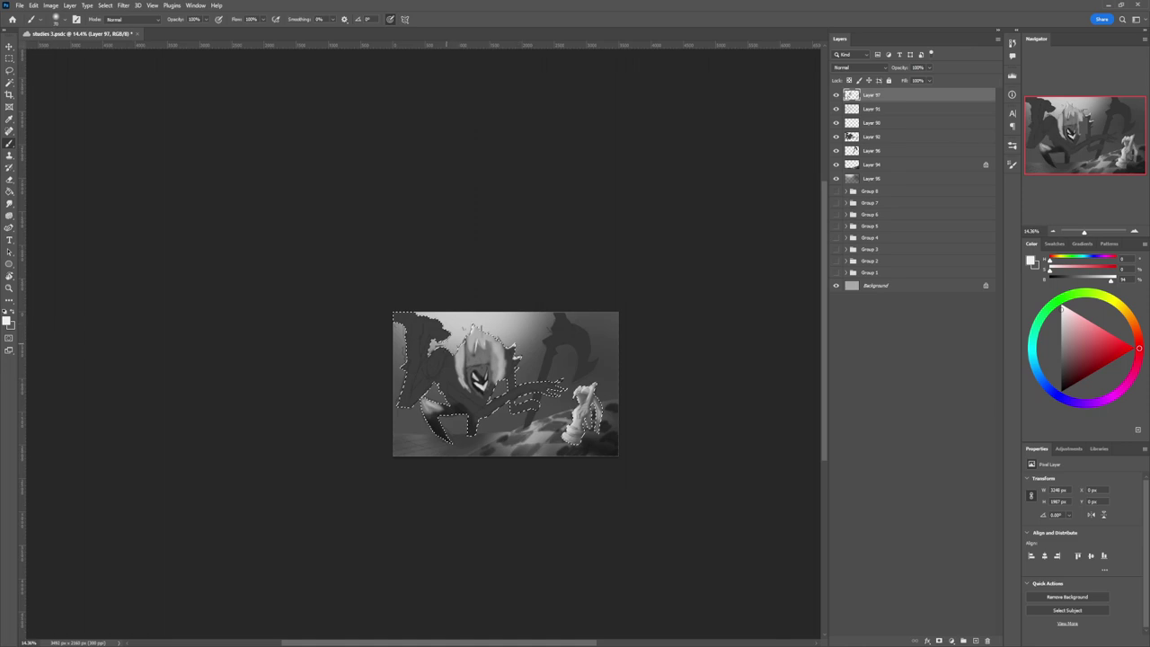
Brush a soft near-white highlight over the crouching figure's rear shoulder with an enlarged brush.
{"action": "key", "text": "bracketright"}
{"action": "key", "text": "bracketright"}
{"action": "key", "text": "bracketright"}
{"action": "key", "text": "bracketright"}
{"action": "key", "text": "bracketright"}
{"action": "key", "text": "bracketright"}
{"action": "key", "text": "bracketright"}
{"action": "key", "text": "bracketright"}
{"action": "key", "text": "bracketright"}
{"action": "key", "text": "bracketright"}
{"action": "key", "text": "bracketright"}
{"action": "mouse_move", "coordinate": [438, 351]}
{"action": "left_mouse_down"}
{"action": "mouse_move", "coordinate": [433, 363]}
{"action": "mouse_move", "coordinate": [439, 323]}
{"action": "mouse_move", "coordinate": [412, 328]}
{"action": "left_mouse_up"}
Paint light stripes along the figure's raised upper back and a highlight across the shoulder with a smaller near-white brush.
{"action": "key", "text": "bracketleft"}
{"action": "key", "text": "bracketleft"}
{"action": "key", "text": "bracketleft"}
{"action": "key", "text": "bracketleft"}
{"action": "key", "text": "bracketleft"}
{"action": "key", "text": "bracketleft"}
{"action": "key", "text": "bracketleft"}
{"action": "key", "text": "bracketleft"}
{"action": "key", "text": "bracketleft"}
{"action": "key", "text": "bracketleft"}
{"action": "key", "text": "bracketleft"}
{"action": "key", "text": "bracketright"}
{"action": "key", "text": "bracketright"}
{"action": "key", "text": "bracketright"}
{"action": "mouse_move", "coordinate": [434, 319]}
{"action": "left_mouse_down"}
{"action": "mouse_move", "coordinate": [424, 331]}
{"action": "mouse_move", "coordinate": [398, 314]}
{"action": "left_mouse_up"}
{"action": "mouse_move", "coordinate": [410, 346]}
{"action": "left_mouse_down"}
{"action": "mouse_move", "coordinate": [489, 324]}
{"action": "mouse_move", "coordinate": [461, 350]}
{"action": "left_mouse_up"}
Brighten the top of the figure's hair and the edge of its reaching arm in near-white, and clear the selection.
{"action": "key", "text": "bracketleft"}
{"action": "key", "text": "bracketleft"}
{"action": "key", "text": "bracketleft"}
{"action": "key", "text": "bracketleft"}
{"action": "key", "text": "bracketleft"}
{"action": "key", "text": "bracketleft"}
{"action": "key", "text": "bracketleft"}
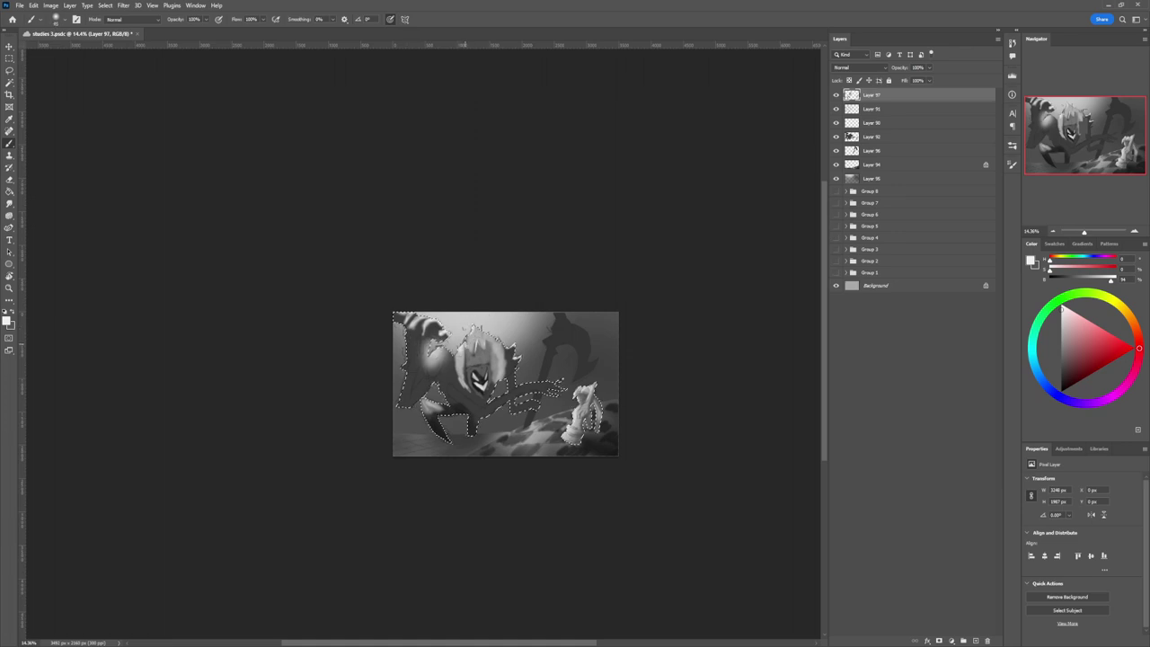
{"action": "key", "text": "bracketright"}
{"action": "key", "text": "bracketright"}
{"action": "key", "text": "bracketright"}
{"action": "key", "text": "bracketright"}
{"action": "key", "text": "bracketright"}
{"action": "key", "text": "bracketright"}
{"action": "key", "text": "bracketright"}
{"action": "key", "text": "bracketright"}
{"action": "key", "text": "bracketright"}
{"action": "left_click_drag", "start_coordinate": [469, 316], "coordinate": [503, 320]}
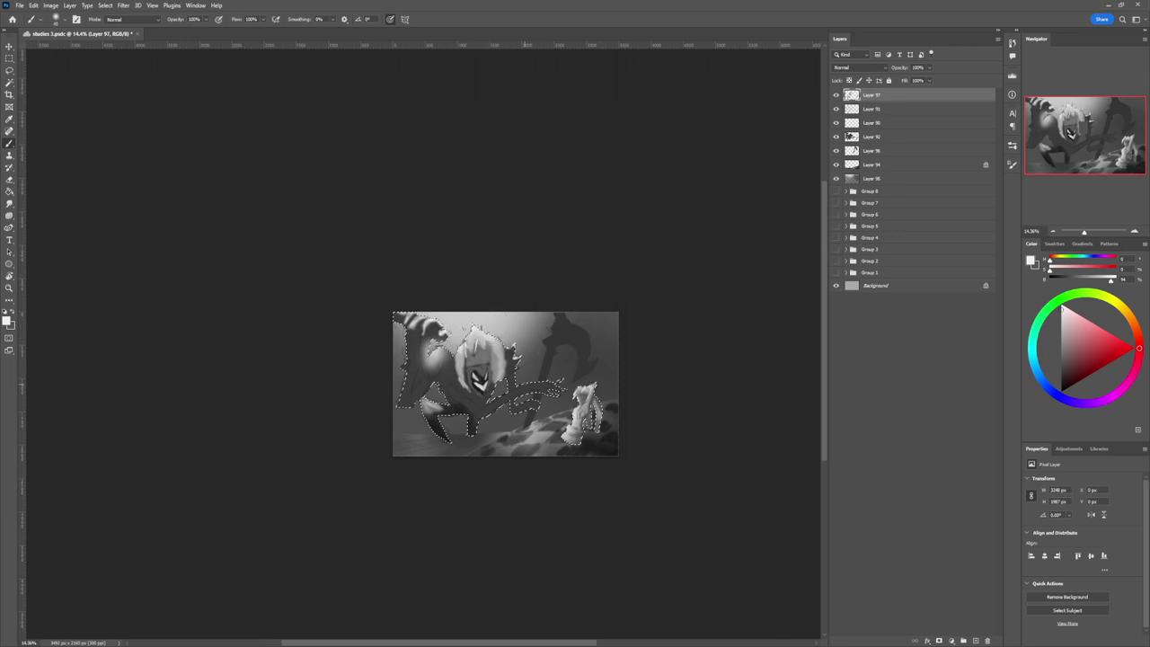
{"action": "left_click_drag", "start_coordinate": [522, 386], "coordinate": [561, 376]}
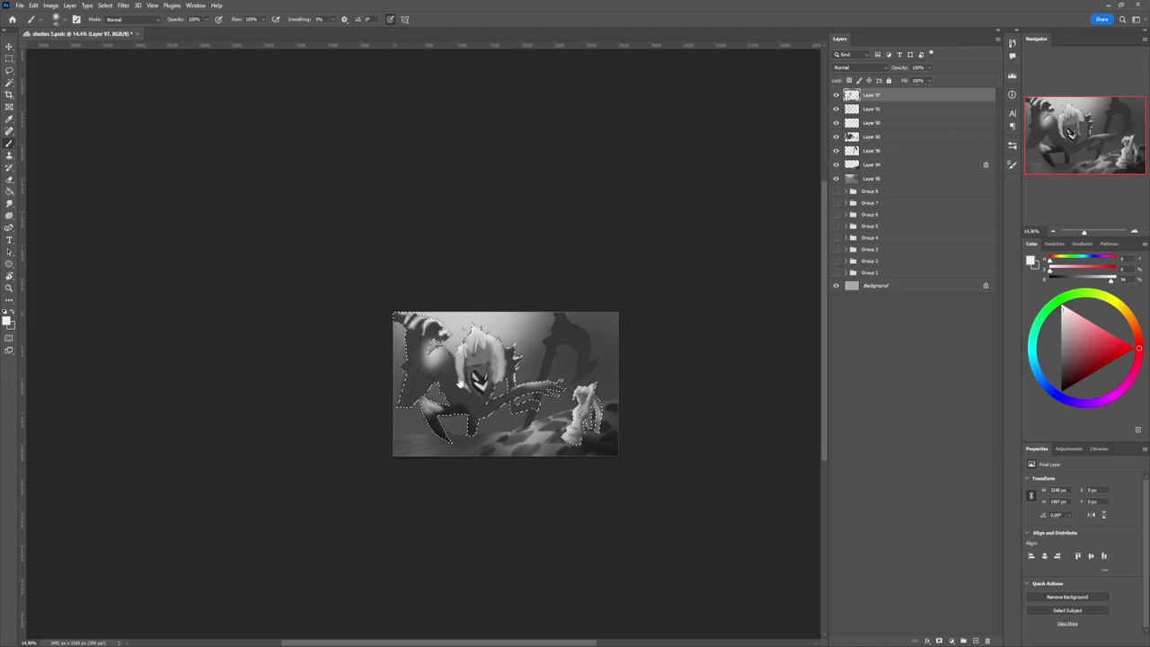
{"action": "key", "text": "l"}
{"action": "key", "text": "ctrl+d"}
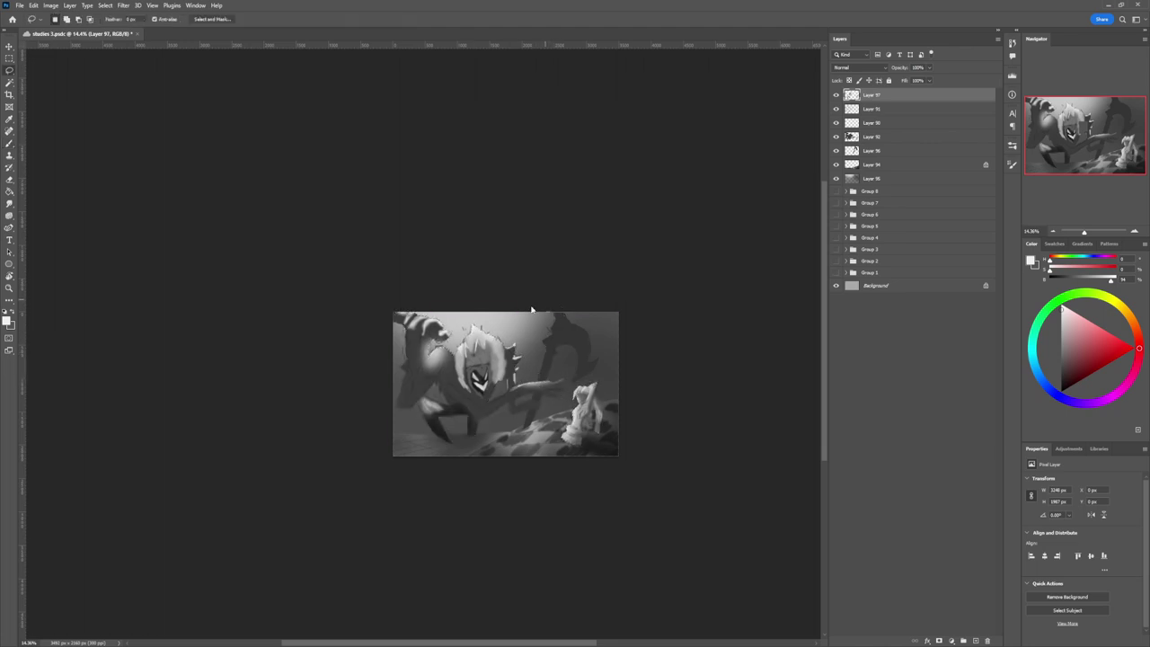
Paint near-black shadows at 7% brightness over the figure's arms and torso and along the axe behind it.
{"action": "key", "text": "z"}
{"action": "left_click_drag", "start_coordinate": [500, 392], "coordinate": [506, 355]}
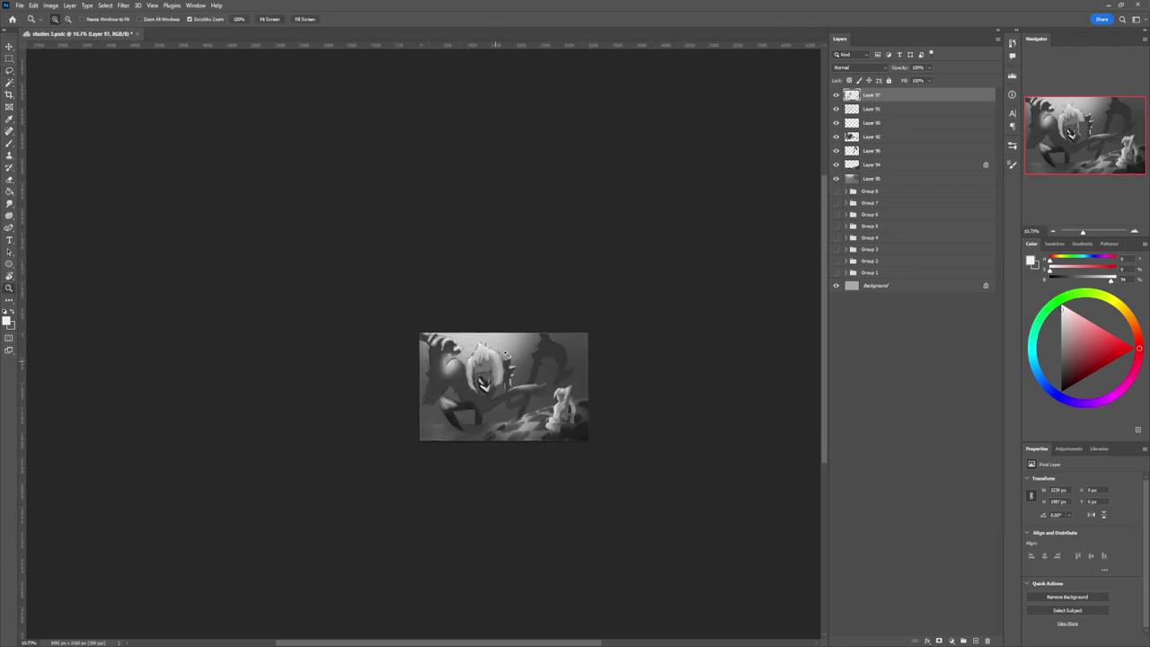
{"action": "scroll", "coordinate": [506, 354], "scroll_direction": "up", "scroll_amount": 2}
{"action": "key", "text": "b"}
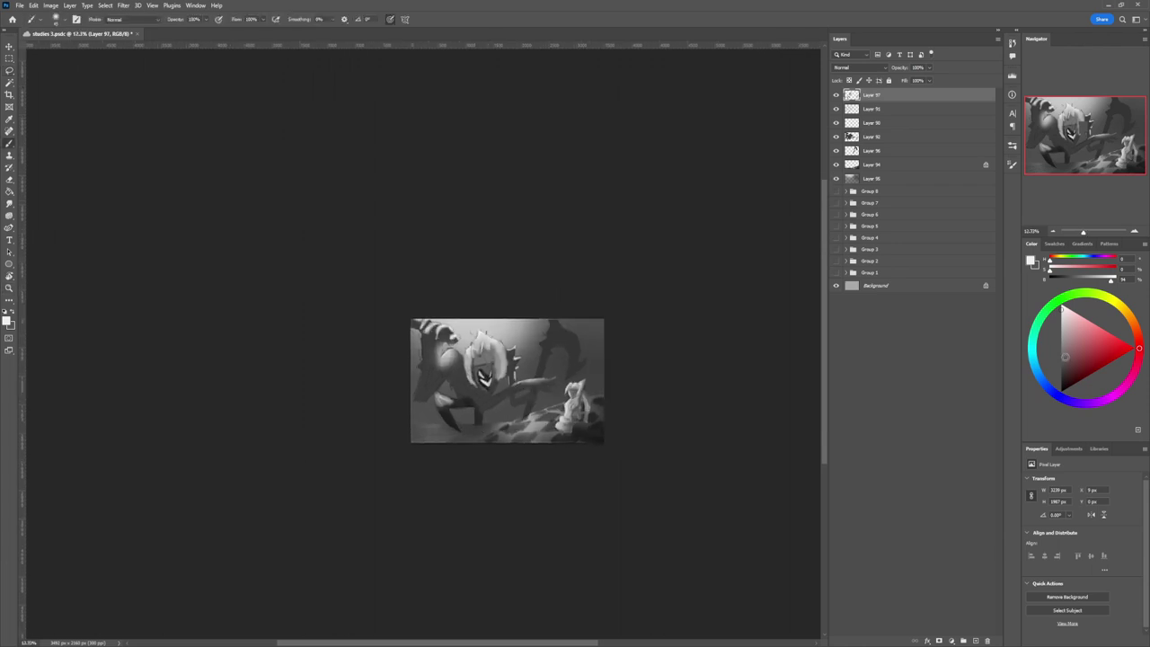
{"action": "left_click", "coordinate": [1060, 378]}
{"action": "left_click", "coordinate": [1060, 385]}
{"action": "mouse_move", "coordinate": [449, 371]}
{"action": "left_mouse_down"}
{"action": "mouse_move", "coordinate": [447, 356]}
{"action": "mouse_move", "coordinate": [440, 367]}
{"action": "mouse_move", "coordinate": [452, 352]}
{"action": "mouse_move", "coordinate": [446, 359]}
{"action": "mouse_move", "coordinate": [485, 400]}
{"action": "mouse_move", "coordinate": [519, 389]}
{"action": "mouse_move", "coordinate": [495, 402]}
{"action": "left_mouse_up"}
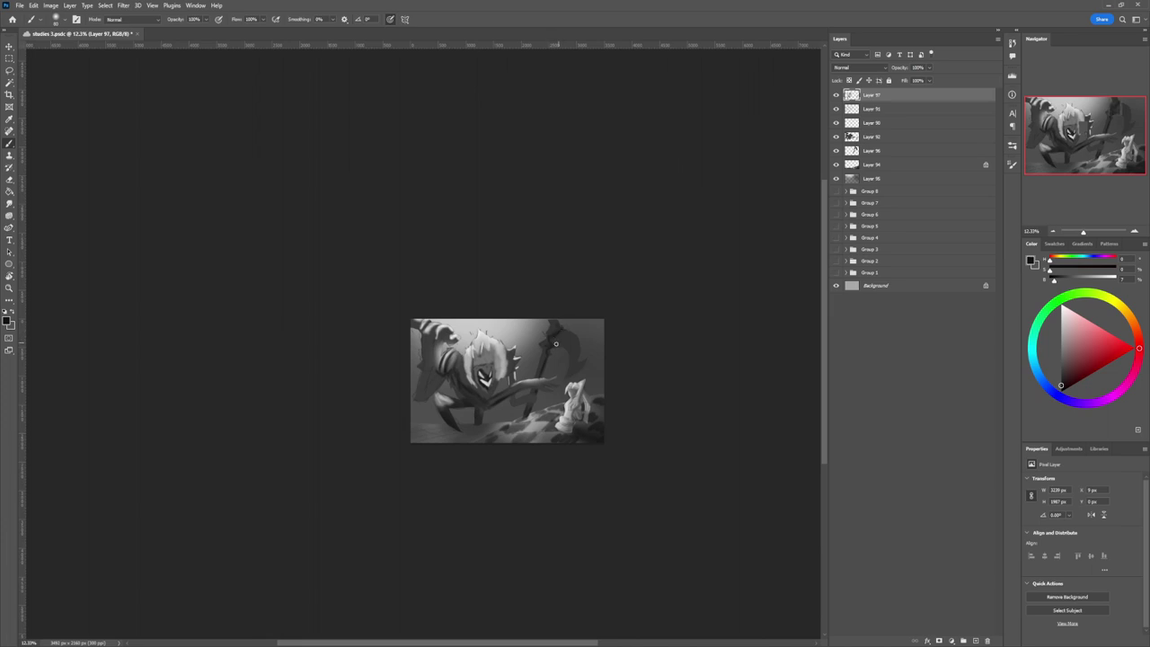
{"action": "left_click_drag", "start_coordinate": [553, 338], "coordinate": [550, 342]}
Load the axe silhouette as a selection and brush light grey at 81% brightness over the blade with a large brush.
{"action": "left_click", "coordinate": [1061, 326]}
{"action": "left_click", "coordinate": [852, 150], "text": "ctrl"}
{"action": "left_click", "coordinate": [1061, 320]}
{"action": "key", "text": "bracketright"}
{"action": "key", "text": "bracketright"}
{"action": "key", "text": "bracketright"}
{"action": "key", "text": "bracketright"}
{"action": "key", "text": "bracketright"}
{"action": "key", "text": "bracketright"}
{"action": "left_click_drag", "start_coordinate": [581, 357], "coordinate": [560, 378]}
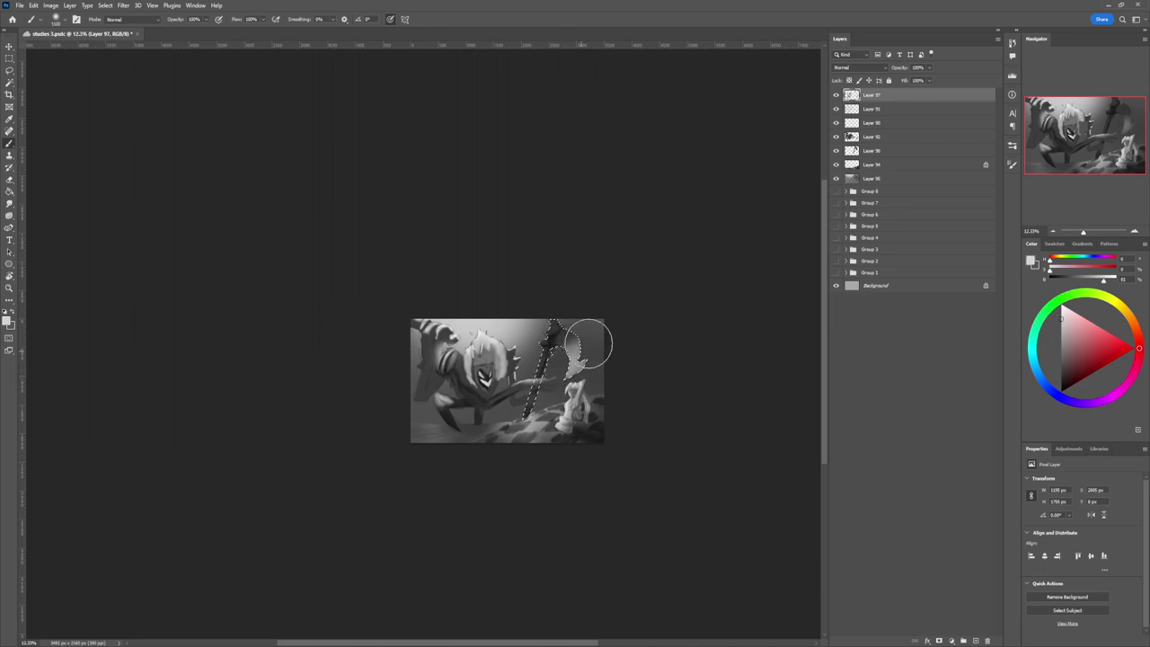
{"action": "left_click_drag", "start_coordinate": [583, 333], "coordinate": [566, 372]}
Shade the axe blade with near-black at 12% brightness using a smaller brush.
{"action": "left_click", "coordinate": [1061, 371]}
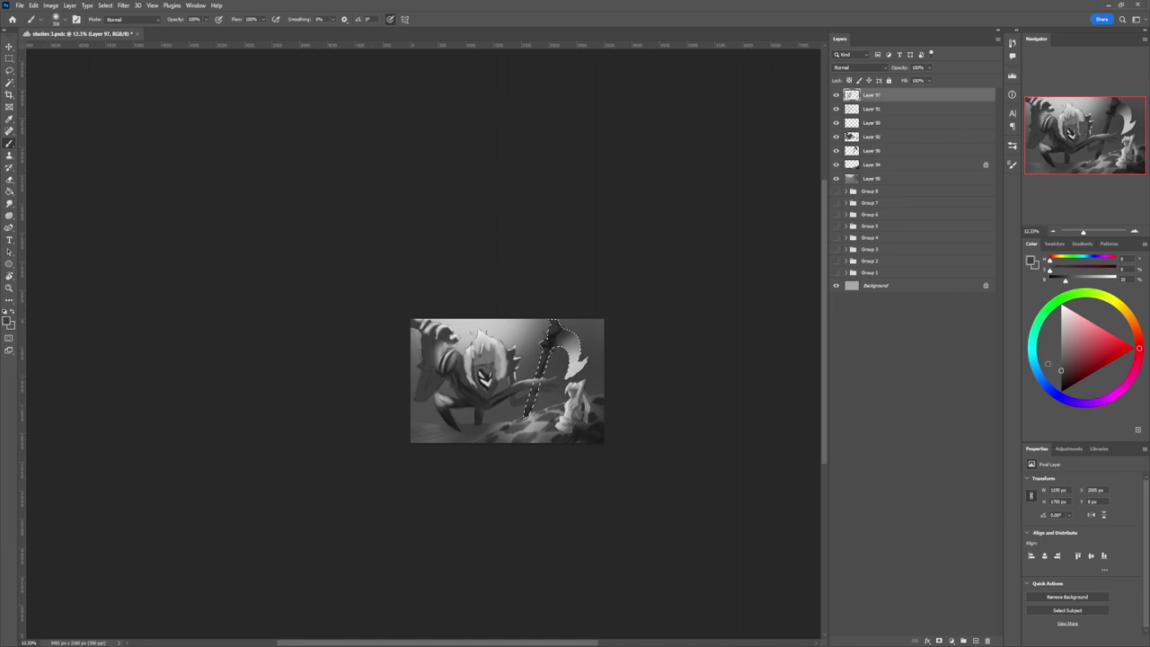
{"action": "left_click", "coordinate": [1061, 381]}
{"action": "key", "text": "bracketleft"}
{"action": "key", "text": "bracketleft"}
{"action": "key", "text": "bracketleft"}
{"action": "key", "text": "bracketleft"}
{"action": "key", "text": "bracketleft"}
{"action": "key", "text": "bracketleft"}
{"action": "key", "text": "bracketleft"}
{"action": "key", "text": "bracketleft"}
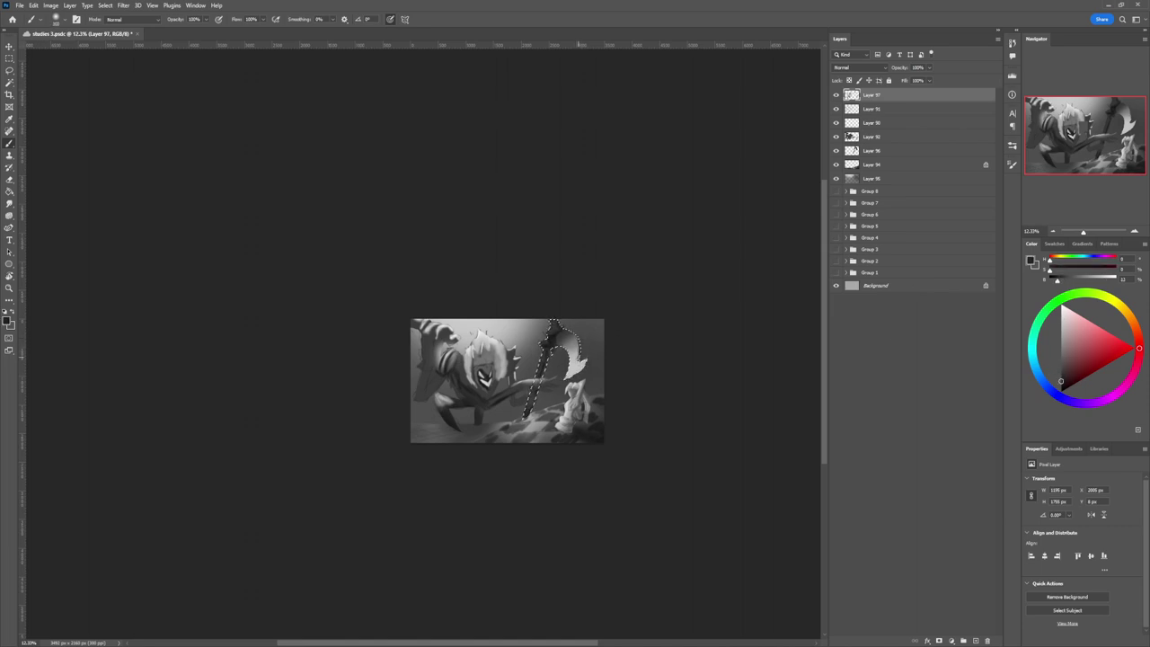
{"action": "key", "text": "bracketleft"}
{"action": "key", "text": "bracketleft"}
{"action": "mouse_move", "coordinate": [587, 358]}
{"action": "left_mouse_down"}
{"action": "mouse_move", "coordinate": [577, 375]}
{"action": "mouse_move", "coordinate": [567, 347]}
{"action": "left_mouse_up"}
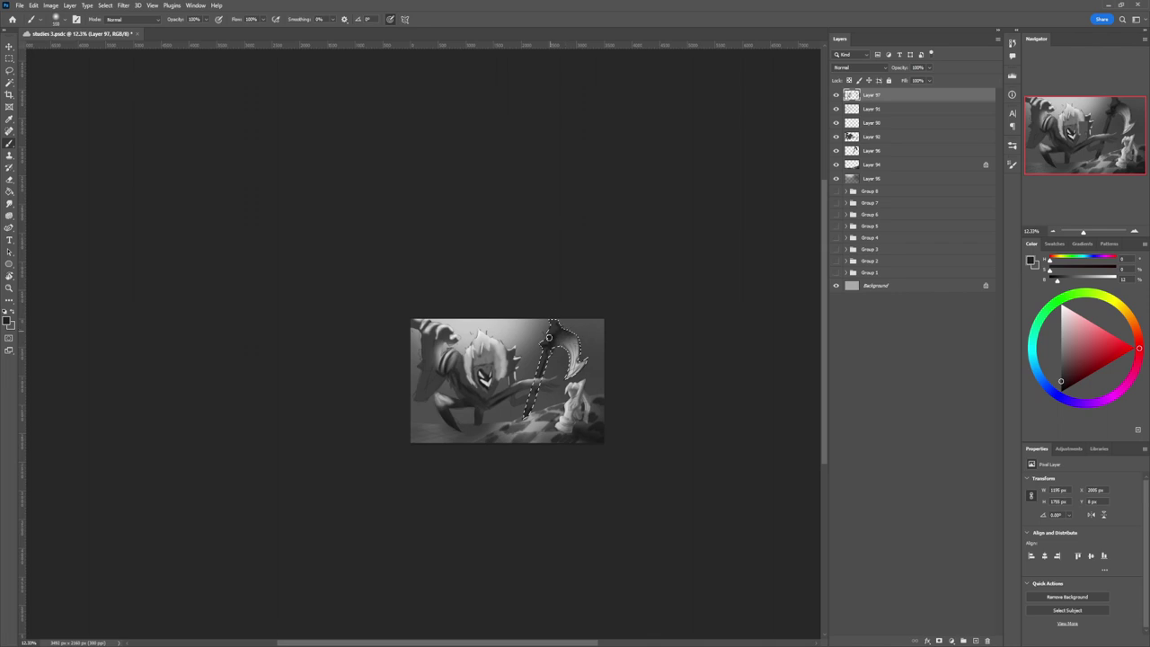
Brush light grey highlights along the axe handle from its head down to the ground.
{"action": "left_click", "coordinate": [1061, 319]}
{"action": "key", "text": "bracketright"}
{"action": "key", "text": "bracketright"}
{"action": "key", "text": "bracketright"}
{"action": "key", "text": "bracketright"}
{"action": "key", "text": "bracketright"}
{"action": "key", "text": "bracketright"}
{"action": "key", "text": "bracketright"}
{"action": "left_click_drag", "start_coordinate": [546, 341], "coordinate": [526, 406]}
{"action": "key", "text": "bracketright"}
{"action": "key", "text": "bracketright"}
{"action": "key", "text": "bracketright"}
{"action": "key", "text": "bracketright"}
{"action": "key", "text": "bracketright"}
{"action": "key", "text": "bracketright"}
{"action": "key", "text": "bracketright"}
{"action": "key", "text": "bracketright"}
Add dark strokes to the axe blade with a sampled near-black at 13% brightness, and clear the selection.
{"action": "left_click", "coordinate": [556, 339], "text": "alt"}
{"action": "key", "text": "bracketleft"}
{"action": "key", "text": "bracketleft"}
{"action": "key", "text": "bracketleft"}
{"action": "key", "text": "bracketleft"}
{"action": "key", "text": "bracketleft"}
{"action": "left_click_drag", "start_coordinate": [569, 342], "coordinate": [571, 353]}
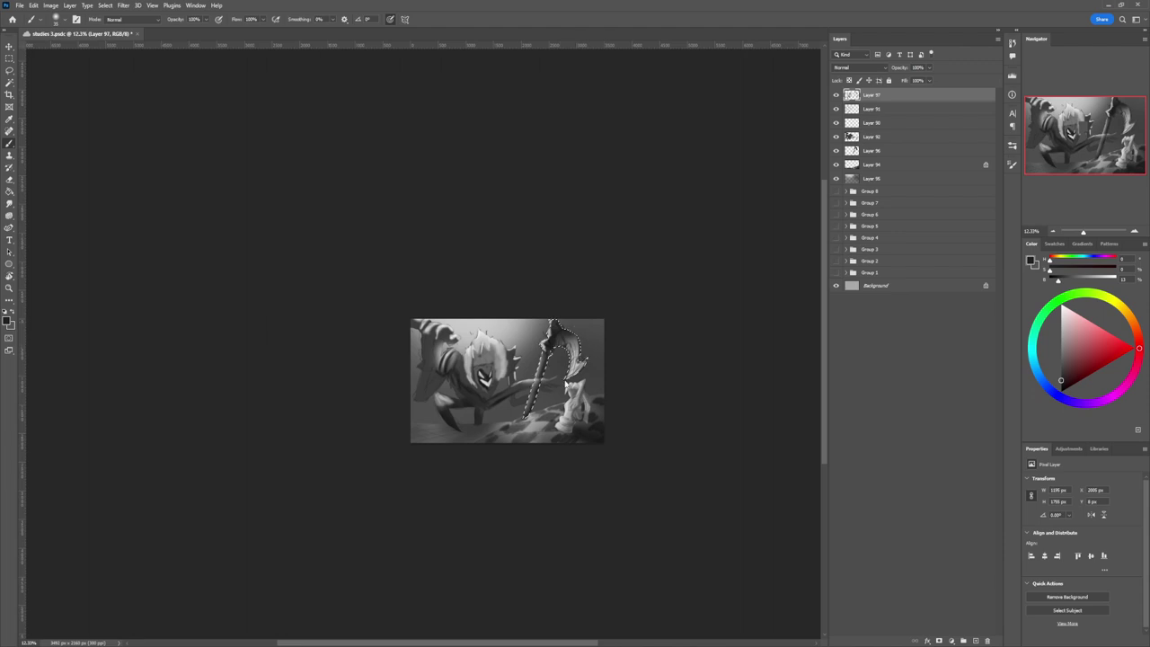
{"action": "key", "text": "l"}
{"action": "key", "text": "ctrl+d"}
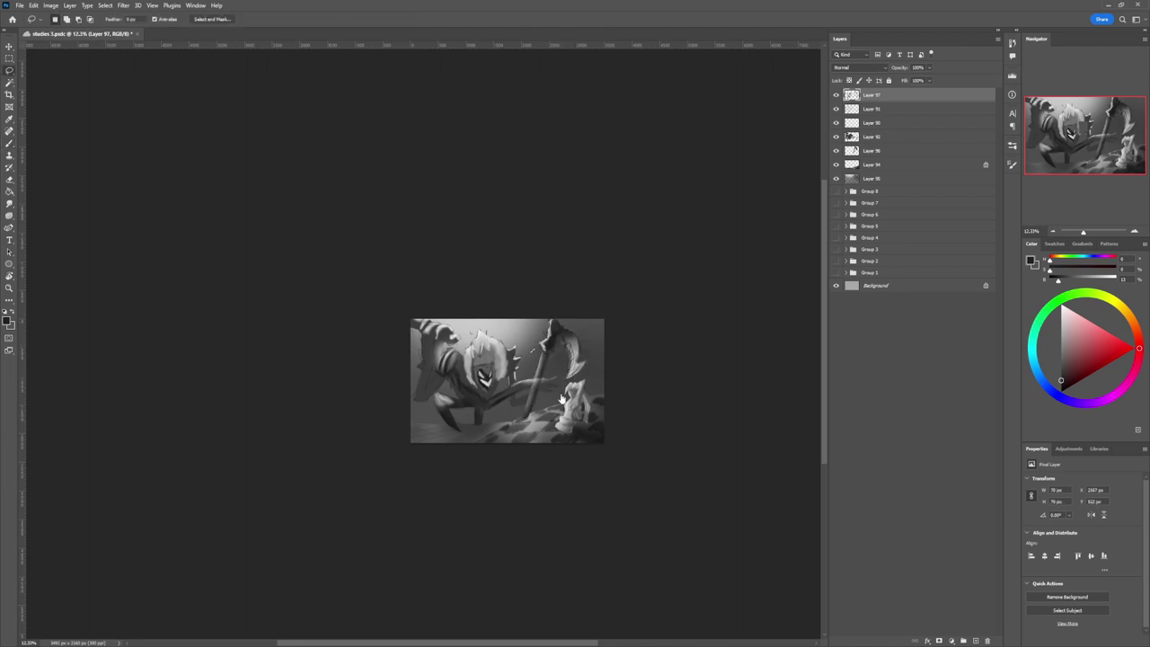
Paint the reaching hand's fingers and forearm shadows in near-black at 10% brightness.
{"action": "key", "text": "z"}
{"action": "left_click_drag", "start_coordinate": [554, 401], "coordinate": [537, 410]}
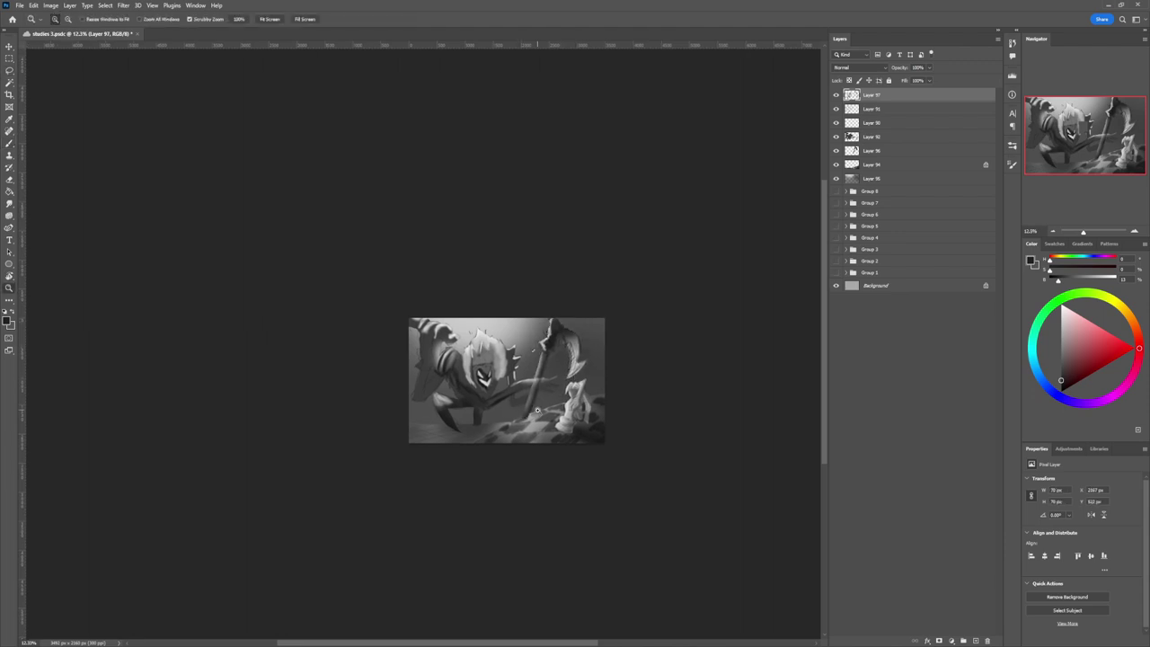
{"action": "key", "text": "b"}
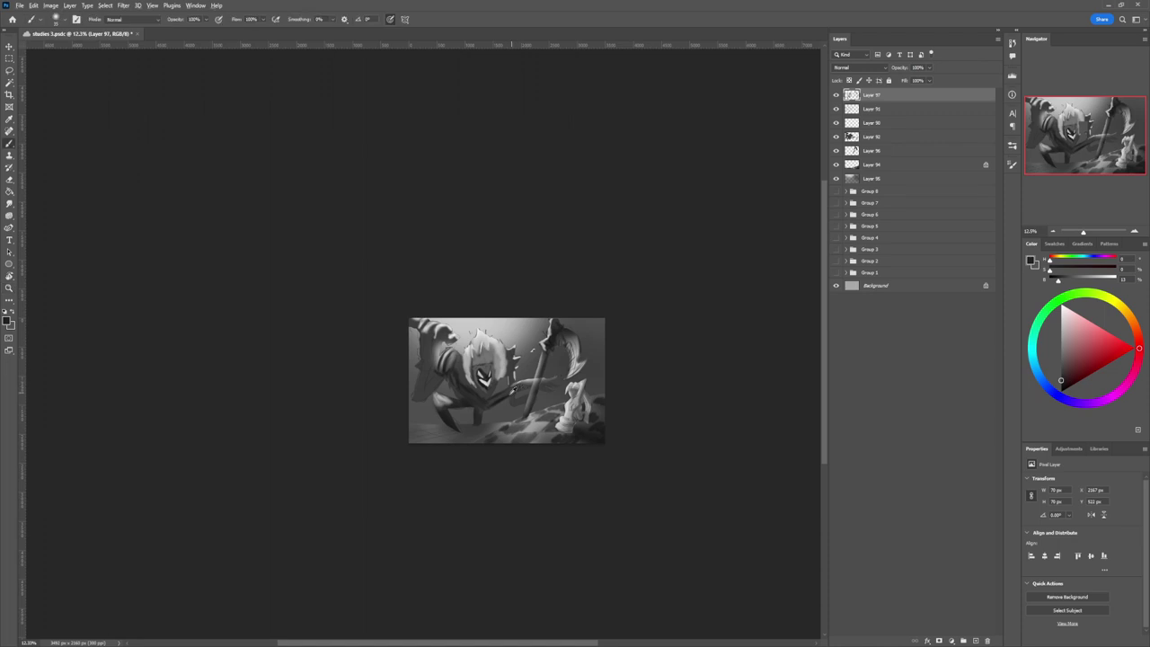
{"action": "left_click", "coordinate": [501, 398], "text": "alt"}
{"action": "key", "text": "l"}
{"action": "key", "text": "b"}
{"action": "left_click", "coordinate": [1058, 377]}
{"action": "left_click_drag", "start_coordinate": [1059, 378], "coordinate": [1060, 383]}
{"action": "left_click_drag", "start_coordinate": [554, 385], "coordinate": [522, 387]}
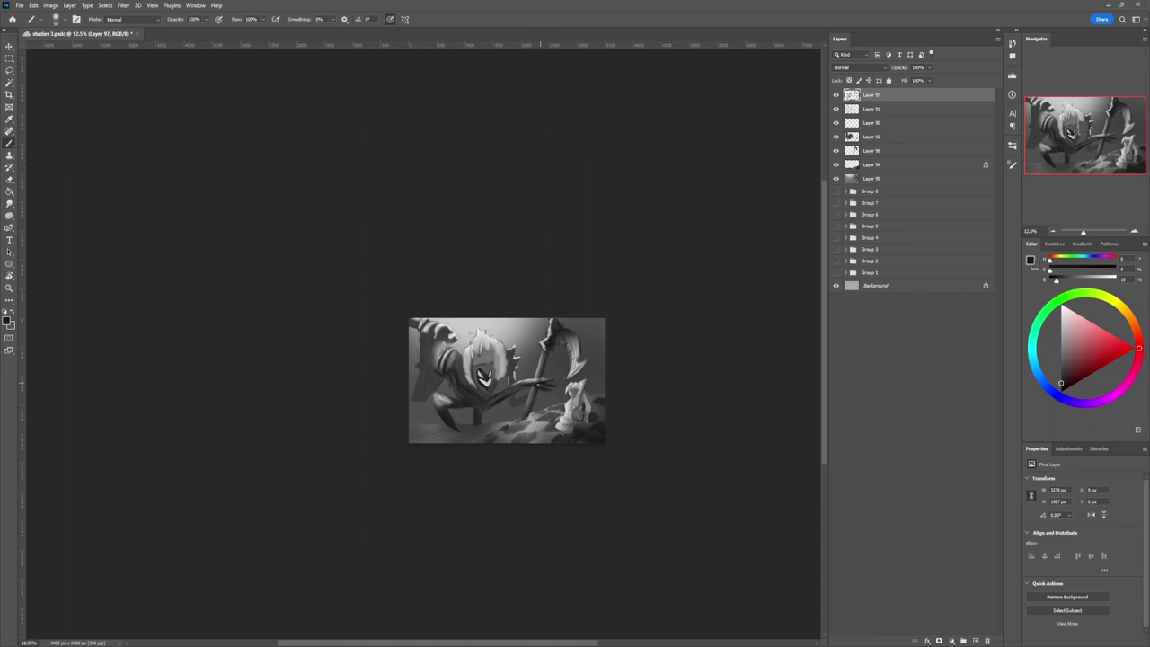
Darken the spikes beside the figure's head and the area around its face with a larger near-black brush.
{"action": "key", "text": "bracketright"}
{"action": "key", "text": "bracketright"}
{"action": "key", "text": "bracketright"}
{"action": "key", "text": "bracketright"}
{"action": "key", "text": "bracketright"}
{"action": "key", "text": "bracketright"}
{"action": "mouse_move", "coordinate": [516, 363]}
{"action": "left_mouse_down"}
{"action": "mouse_move", "coordinate": [511, 350]}
{"action": "mouse_move", "coordinate": [510, 365]}
{"action": "mouse_move", "coordinate": [478, 371]}
{"action": "left_mouse_up"}
{"action": "key", "text": "bracketleft"}
{"action": "key", "text": "bracketleft"}
{"action": "key", "text": "bracketleft"}
{"action": "key", "text": "bracketleft"}
Paint over the figure's rear shoulder and upper back in soft grey tones up to 65% brightness with an enlarged brush.
{"action": "left_click", "coordinate": [1061, 355]}
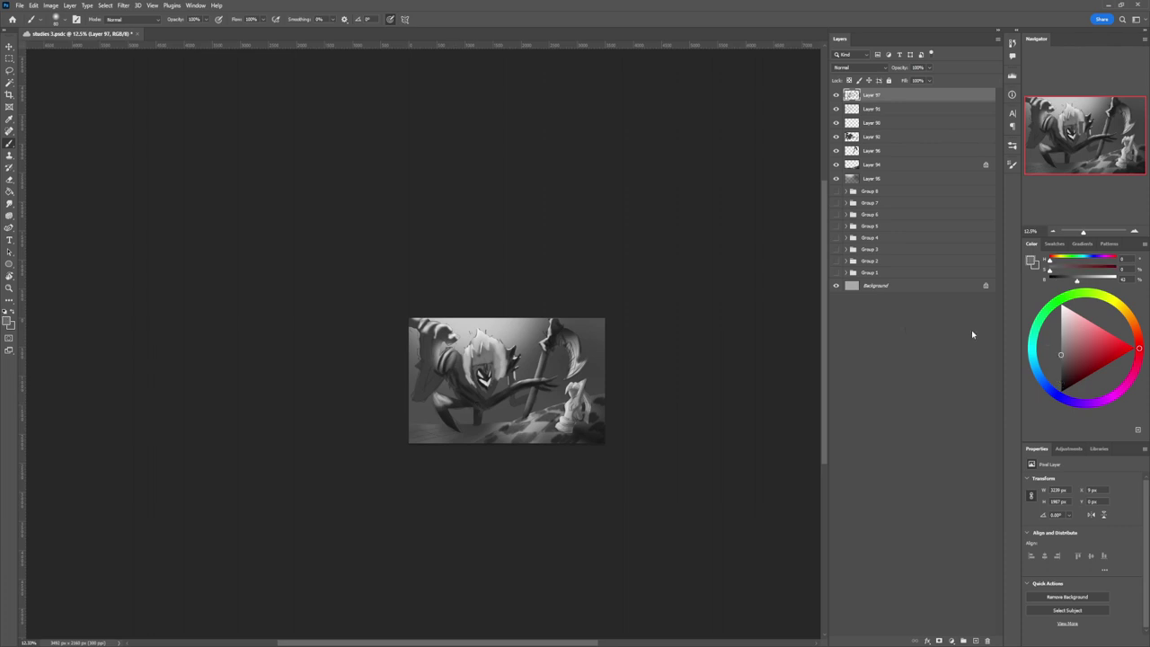
{"action": "key", "text": "bracketright"}
{"action": "key", "text": "bracketright"}
{"action": "key", "text": "bracketright"}
{"action": "key", "text": "bracketright"}
{"action": "key", "text": "bracketright"}
{"action": "key", "text": "bracketright"}
{"action": "left_click_drag", "start_coordinate": [1060, 355], "coordinate": [1061, 379]}
{"action": "mouse_move", "coordinate": [441, 377]}
{"action": "left_mouse_down"}
{"action": "mouse_move", "coordinate": [429, 392]}
{"action": "mouse_move", "coordinate": [422, 347]}
{"action": "mouse_move", "coordinate": [427, 332]}
{"action": "mouse_move", "coordinate": [441, 336]}
{"action": "mouse_move", "coordinate": [430, 342]}
{"action": "left_mouse_up"}
{"action": "left_click", "coordinate": [542, 314], "text": "alt"}
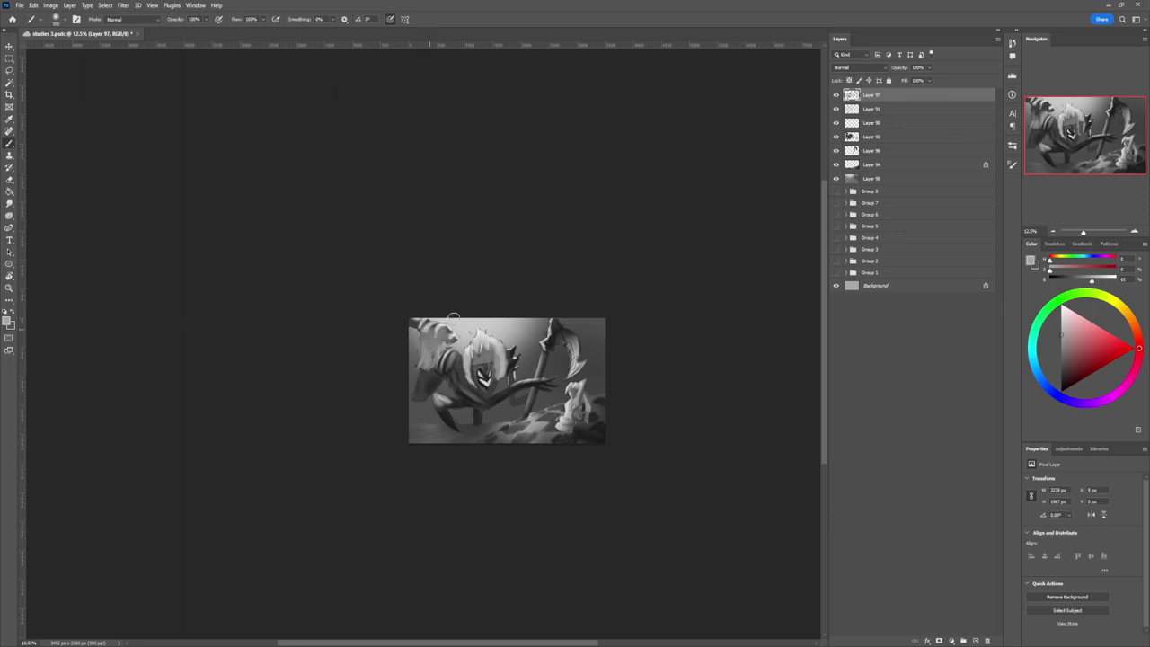
Deepen the shadows on the figure's shoulder and torso with near-black at 9% brightness.
{"action": "left_click", "coordinate": [1061, 385]}
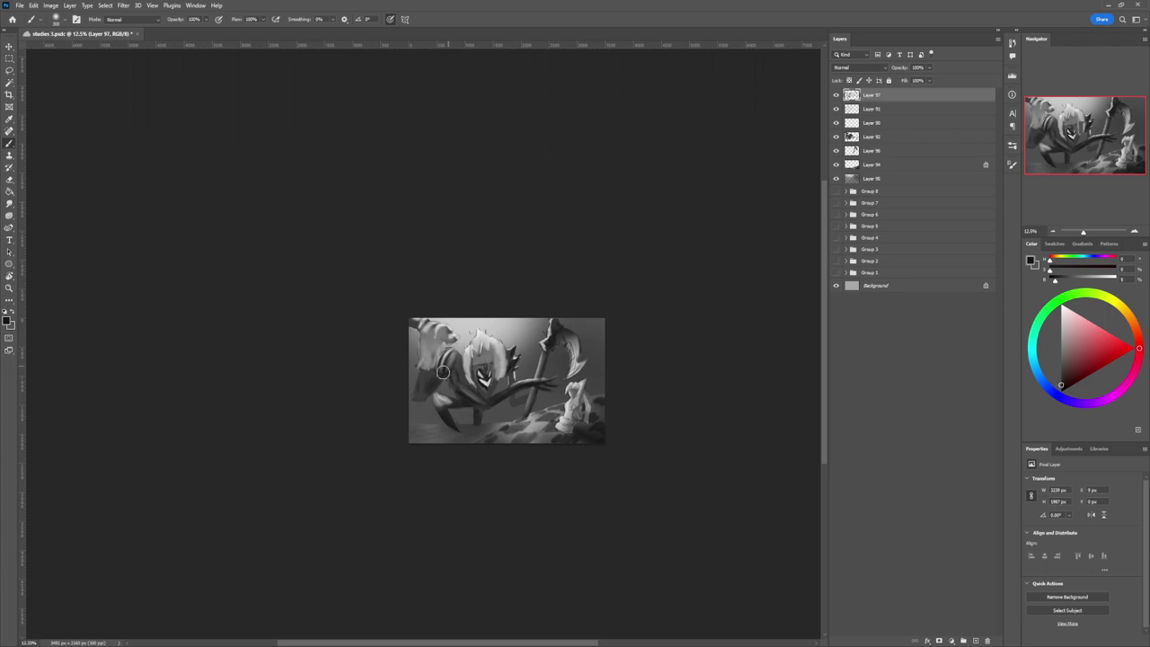
{"action": "key", "text": "["}
{"action": "key", "text": "["}
{"action": "key", "text": "["}
{"action": "key", "text": "["}
{"action": "key", "text": "["}
{"action": "left_click_drag", "start_coordinate": [457, 372], "coordinate": [464, 380]}
Paint the supporting hand beneath the torso and small dark strokes below the reaching hand with a fine near-black brush.
{"action": "key", "text": "["}
{"action": "key", "text": "["}
{"action": "key", "text": "["}
{"action": "key", "text": "["}
{"action": "key", "text": "["}
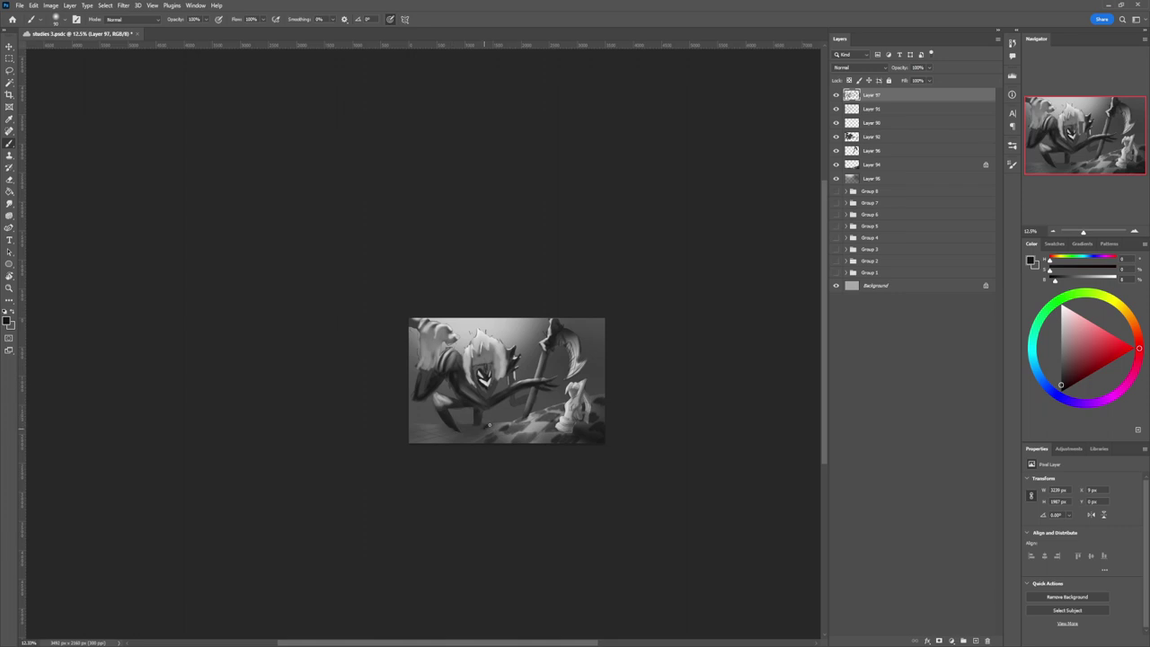
{"action": "left_click_drag", "start_coordinate": [486, 425], "coordinate": [488, 419]}
{"action": "left_click_drag", "start_coordinate": [489, 411], "coordinate": [487, 417]}
{"action": "mouse_move", "coordinate": [542, 397]}
{"action": "left_mouse_down"}
{"action": "mouse_move", "coordinate": [529, 411]}
{"action": "mouse_move", "coordinate": [559, 400]}
{"action": "left_mouse_up"}
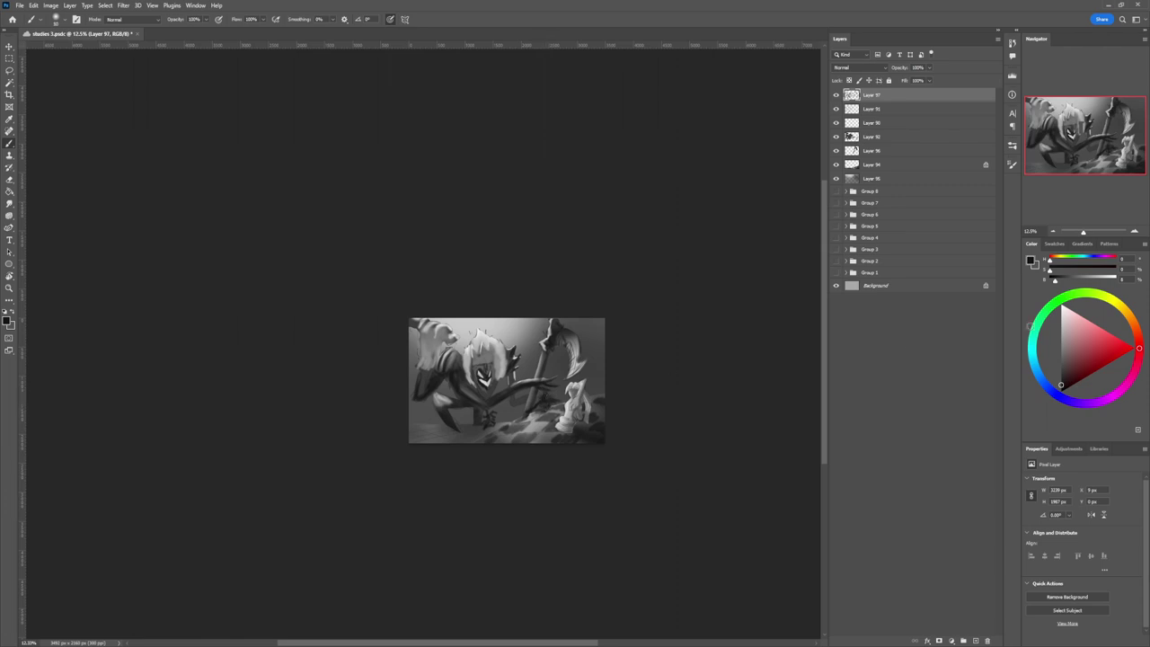
Paint a pale grey shape along the canvas's right edge behind the chess piece using a smaller brush and sampled mid-greys.
{"action": "left_click", "coordinate": [1061, 327]}
{"action": "key", "text": "bracketleft"}
{"action": "key", "text": "bracketleft"}
{"action": "key", "text": "bracketleft"}
{"action": "left_click", "coordinate": [1061, 354]}
{"action": "left_click_drag", "start_coordinate": [599, 383], "coordinate": [603, 387]}
{"action": "left_click", "coordinate": [1061, 327]}
{"action": "left_click", "coordinate": [1061, 369]}
{"action": "left_click", "coordinate": [601, 394], "text": "alt"}
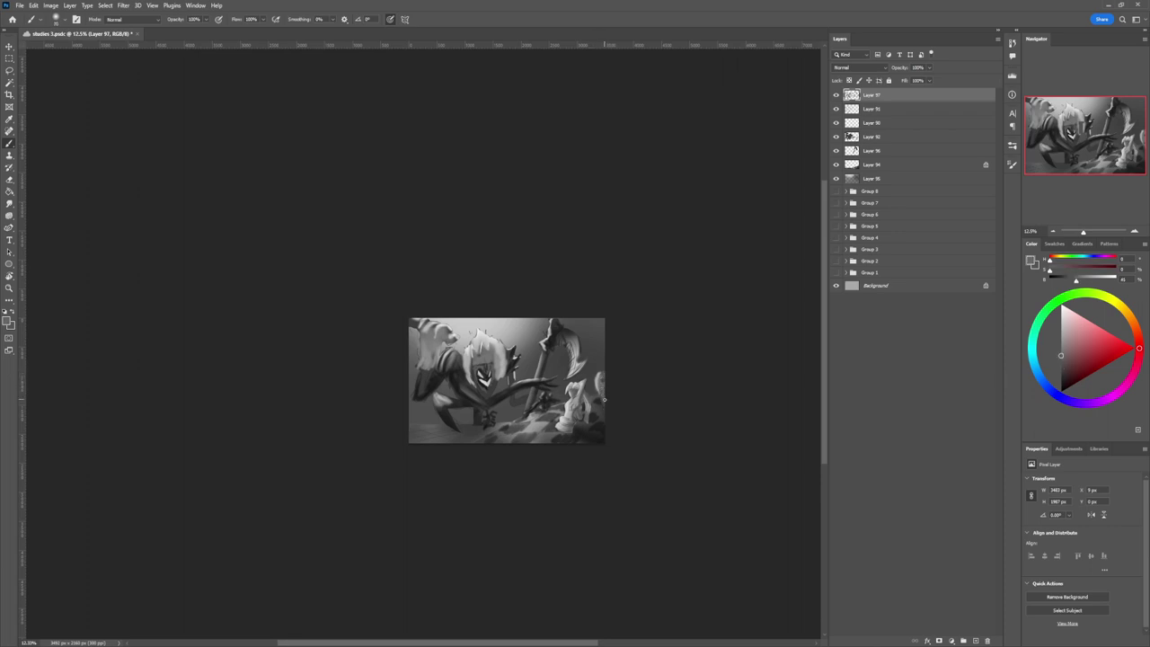
{"action": "left_click", "coordinate": [604, 382], "text": "alt"}
{"action": "left_click", "coordinate": [600, 384], "text": "alt"}
Widen the axe blade with light grey and shade its inner curve with sampled tones using an enlarged brush.
{"action": "left_click", "coordinate": [575, 367], "text": "alt"}
{"action": "key", "text": "]"}
{"action": "key", "text": "]"}
{"action": "left_click_drag", "start_coordinate": [589, 353], "coordinate": [565, 378]}
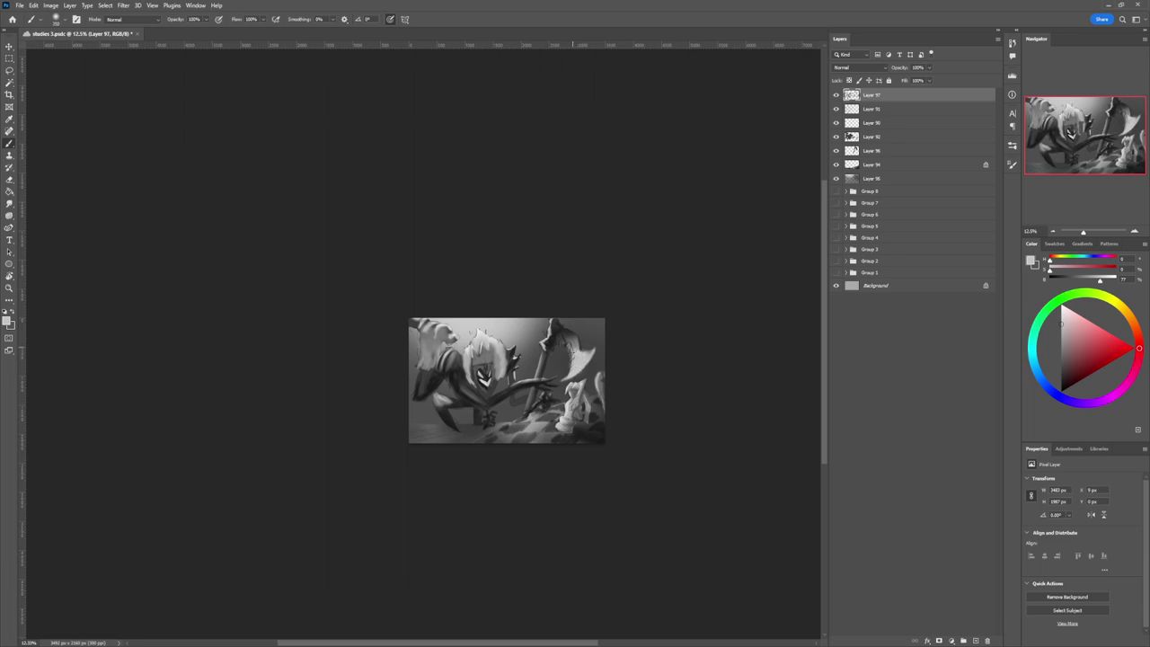
{"action": "left_click", "coordinate": [572, 346], "text": "alt"}
{"action": "left_click_drag", "start_coordinate": [571, 364], "coordinate": [570, 372]}
{"action": "left_click", "coordinate": [574, 339], "text": "alt"}
{"action": "key", "text": "bracketright"}
{"action": "key", "text": "bracketright"}
{"action": "left_click_drag", "start_coordinate": [586, 352], "coordinate": [572, 371]}
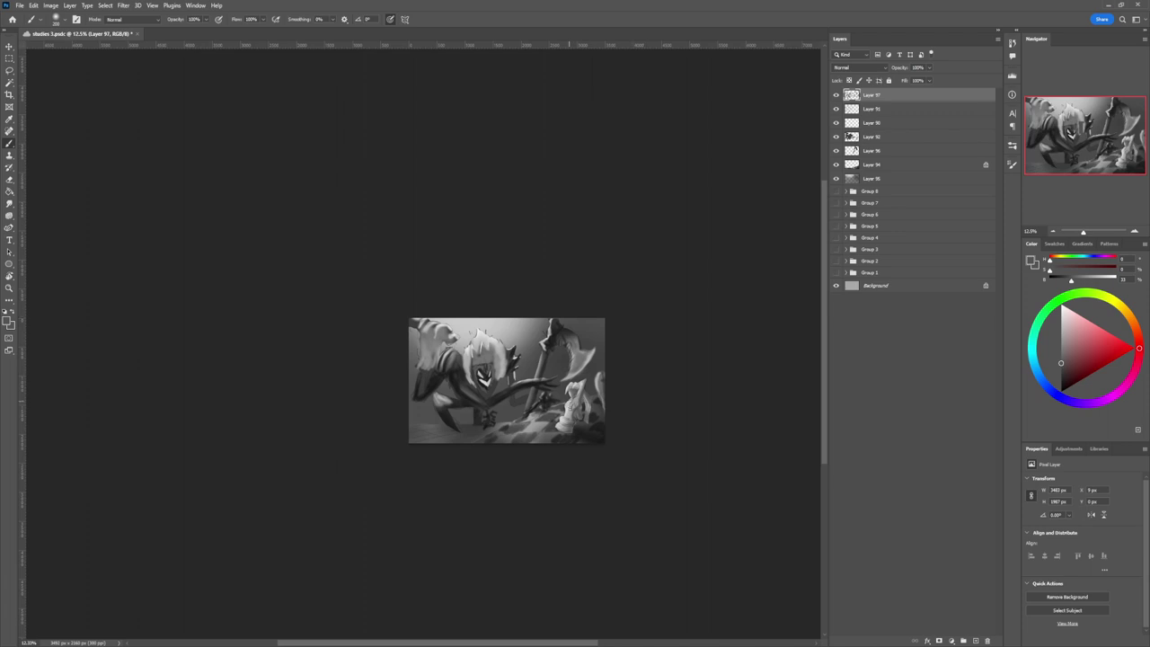
Paint dark strokes across the upper-right background around the axe head with near-black at 12% brightness, enlarging the brush.
{"action": "left_click", "coordinate": [597, 426], "text": "alt"}
{"action": "mouse_move", "coordinate": [607, 334]}
{"action": "left_mouse_down"}
{"action": "mouse_move", "coordinate": [588, 342]}
{"action": "mouse_move", "coordinate": [530, 322]}
{"action": "mouse_move", "coordinate": [534, 341]}
{"action": "left_mouse_up"}
{"action": "key", "text": "bracketright"}
{"action": "key", "text": "bracketright"}
{"action": "key", "text": "bracketright"}
{"action": "key", "text": "bracketright"}
{"action": "key", "text": "bracketright"}
{"action": "key", "text": "bracketright"}
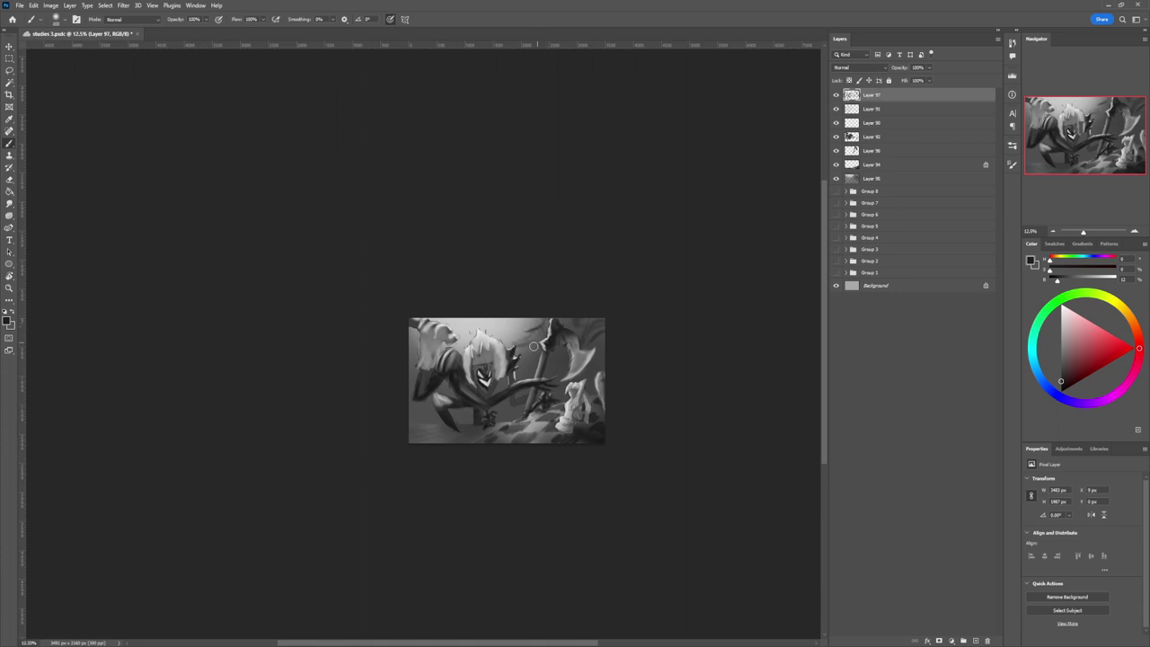
Darken the lower-left corner and left edge around the figure's body with a very large soft near-black brush at 12% brightness.
{"action": "mouse_move", "coordinate": [410, 414]}
{"action": "left_mouse_down"}
{"action": "mouse_move", "coordinate": [396, 442]}
{"action": "mouse_move", "coordinate": [442, 428]}
{"action": "mouse_move", "coordinate": [394, 458]}
{"action": "mouse_move", "coordinate": [425, 421]}
{"action": "mouse_move", "coordinate": [457, 452]}
{"action": "mouse_move", "coordinate": [399, 393]}
{"action": "mouse_move", "coordinate": [481, 439]}
{"action": "mouse_move", "coordinate": [435, 409]}
{"action": "left_mouse_up"}
{"action": "key", "text": "bracketright"}
{"action": "key", "text": "bracketright"}
{"action": "key", "text": "bracketright"}
{"action": "key", "text": "bracketright"}
{"action": "key", "text": "bracketright"}
{"action": "key", "text": "bracketright"}
{"action": "key", "text": "bracketright"}
{"action": "key", "text": "bracketright"}
{"action": "key", "text": "bracketright"}
{"action": "key", "text": "bracketright"}
{"action": "key", "text": "bracketright"}
{"action": "key", "text": "bracketright"}
{"action": "key", "text": "bracketright"}
{"action": "key", "text": "bracketright"}
{"action": "key", "text": "bracketright"}
{"action": "key", "text": "bracketright"}
{"action": "key", "text": "bracketright"}
{"action": "key", "text": "bracketright"}
{"action": "key", "text": "bracketright"}
{"action": "key", "text": "bracketright"}
{"action": "key", "text": "bracketleft"}
{"action": "key", "text": "bracketleft"}
{"action": "key", "text": "bracketleft"}
{"action": "key", "text": "bracketleft"}
{"action": "key", "text": "bracketleft"}
{"action": "key", "text": "bracketleft"}
{"action": "key", "text": "bracketleft"}
{"action": "key", "text": "bracketleft"}
{"action": "key", "text": "bracketleft"}
{"action": "key", "text": "bracketleft"}
{"action": "key", "text": "bracketleft"}
{"action": "key", "text": "bracketleft"}
{"action": "left_click_drag", "start_coordinate": [405, 375], "coordinate": [413, 360]}
{"action": "key", "text": "bracketleft"}
{"action": "key", "text": "bracketleft"}
{"action": "key", "text": "bracketleft"}
{"action": "key", "text": "bracketleft"}
{"action": "key", "text": "bracketleft"}
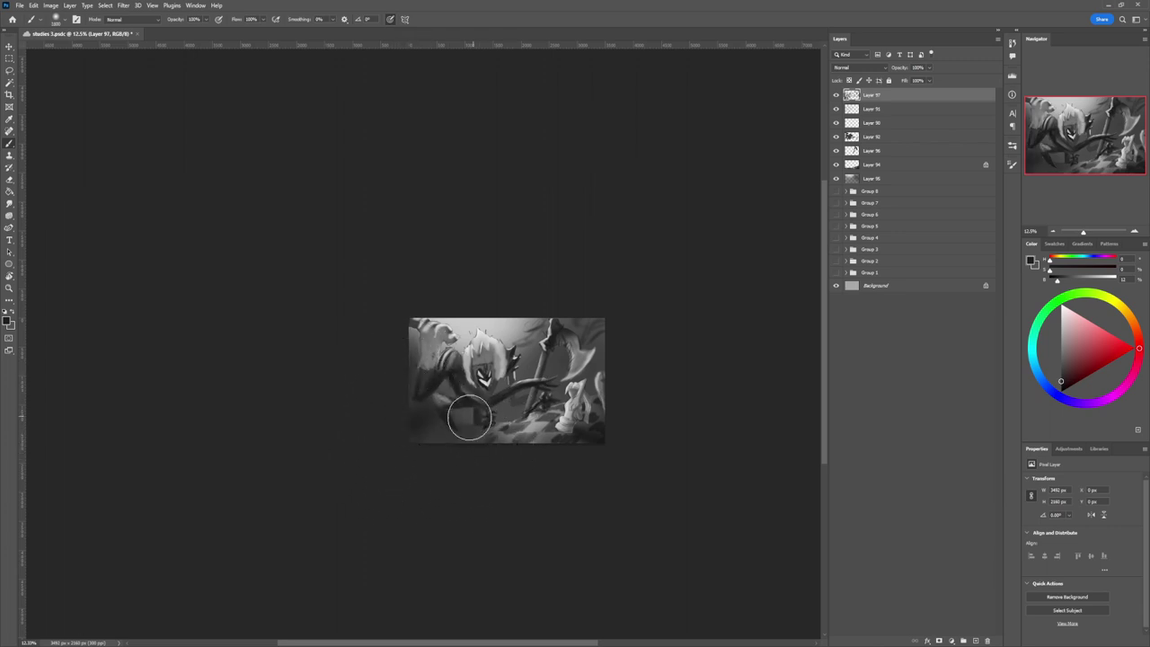
Paint fine light strokes beside the figure's jaw with a much smaller brush at 80% brightness.
{"action": "key", "text": "bracketleft"}
{"action": "key", "text": "bracketleft"}
{"action": "key", "text": "bracketleft"}
{"action": "key", "text": "bracketleft"}
{"action": "key", "text": "bracketleft"}
{"action": "key", "text": "bracketleft"}
{"action": "key", "text": "bracketleft"}
{"action": "key", "text": "bracketleft"}
{"action": "key", "text": "bracketleft"}
{"action": "left_click", "coordinate": [1064, 322]}
{"action": "left_click", "coordinate": [1062, 321]}
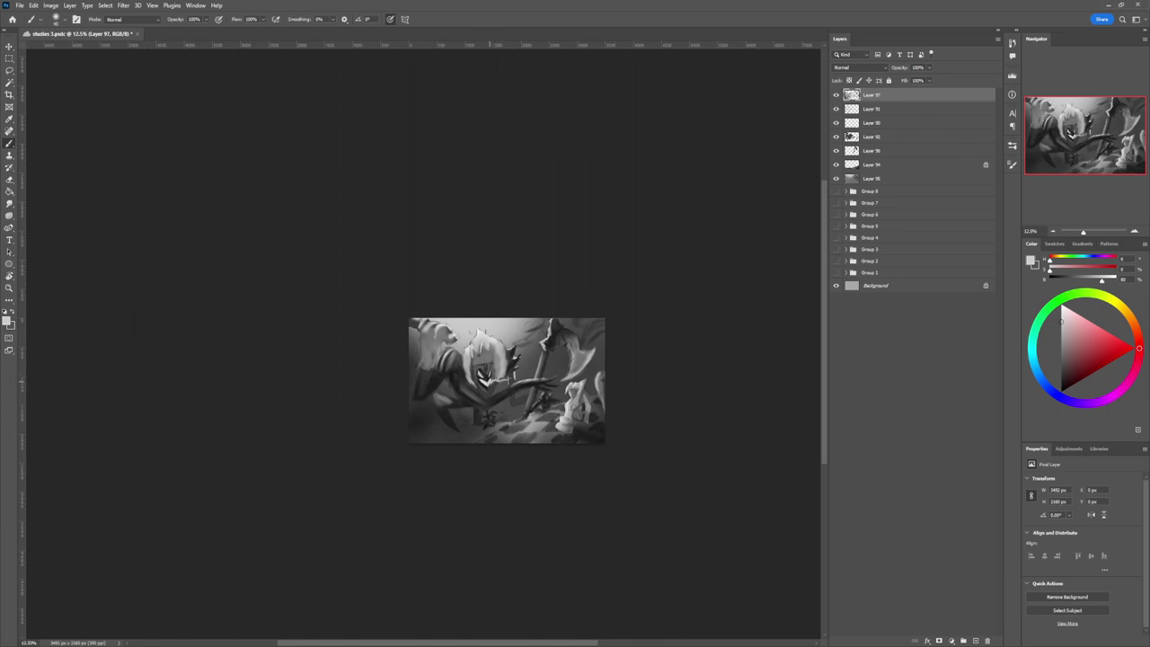
{"action": "left_click_drag", "start_coordinate": [497, 381], "coordinate": [516, 376]}
Lasso jagged strand shapes in the figure's hair, shade inside them with a larger grey brush, and clear the selection.
{"action": "left_click", "coordinate": [1061, 335]}
{"action": "left_click", "coordinate": [1061, 366]}
{"action": "key", "text": "l"}
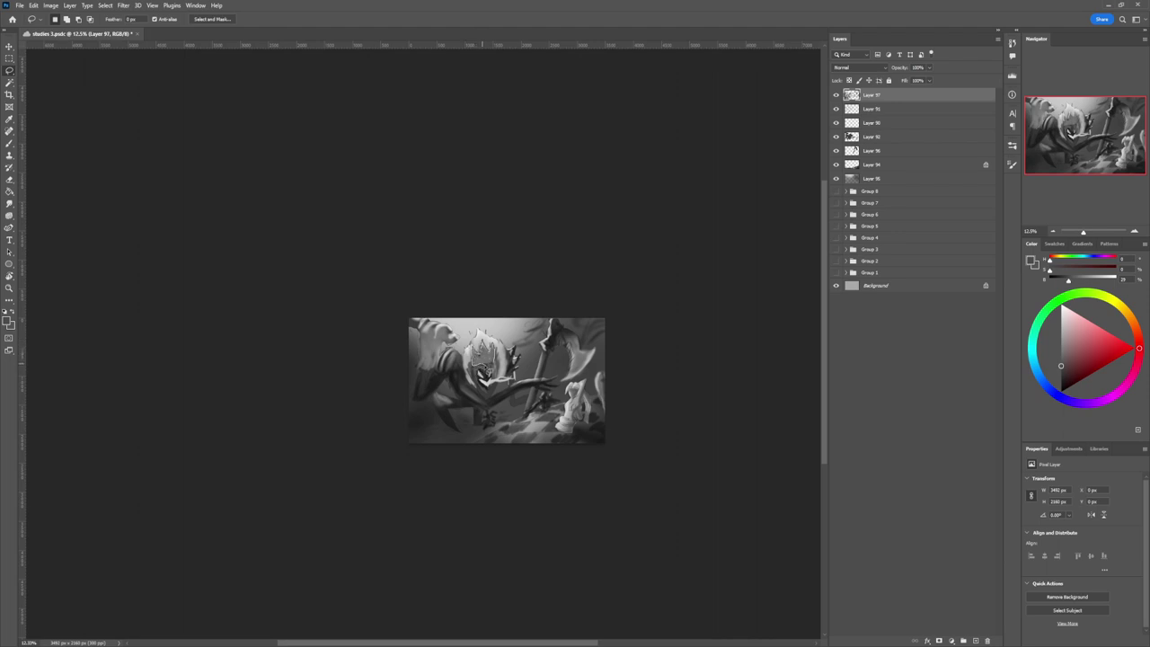
{"action": "left_click_drag", "start_coordinate": [487, 364], "coordinate": [494, 363]}
{"action": "key", "text": "b"}
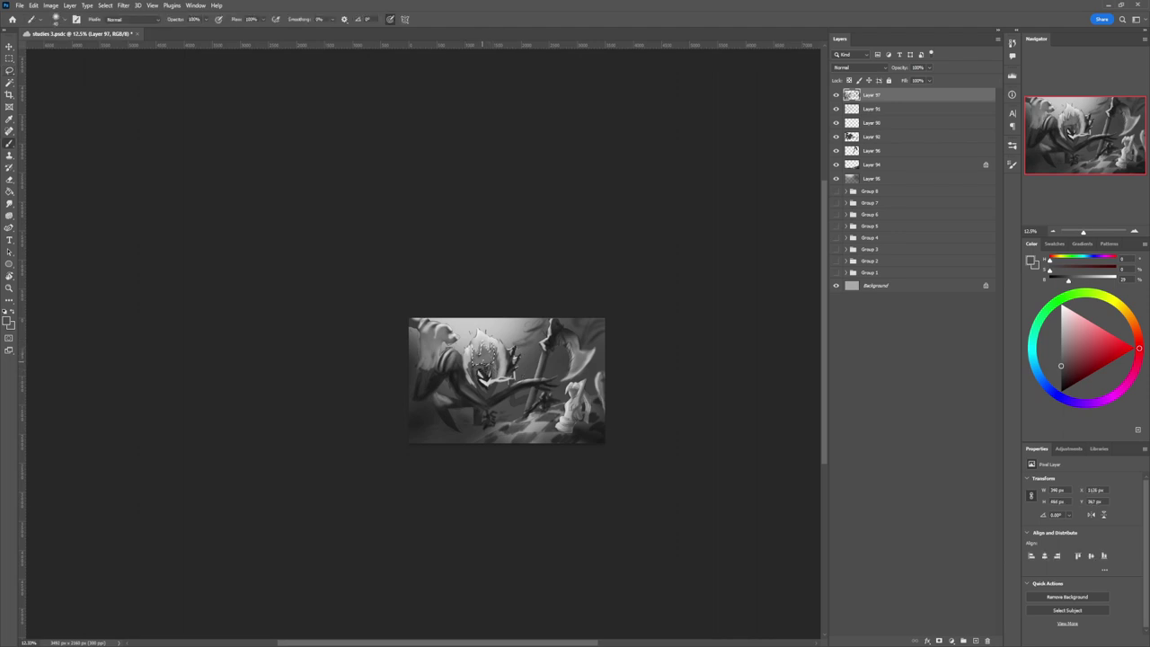
{"action": "left_click", "coordinate": [484, 357], "text": "alt"}
{"action": "key", "text": "bracketright"}
{"action": "key", "text": "bracketright"}
{"action": "key", "text": "bracketright"}
{"action": "left_click_drag", "start_coordinate": [1062, 361], "coordinate": [1060, 373]}
{"action": "mouse_move", "coordinate": [495, 353]}
{"action": "left_mouse_down"}
{"action": "mouse_move", "coordinate": [466, 376]}
{"action": "mouse_move", "coordinate": [478, 381]}
{"action": "left_mouse_up"}
{"action": "left_click", "coordinate": [1062, 326]}
{"action": "key", "text": "l"}
{"action": "key", "text": "ctrl+d"}
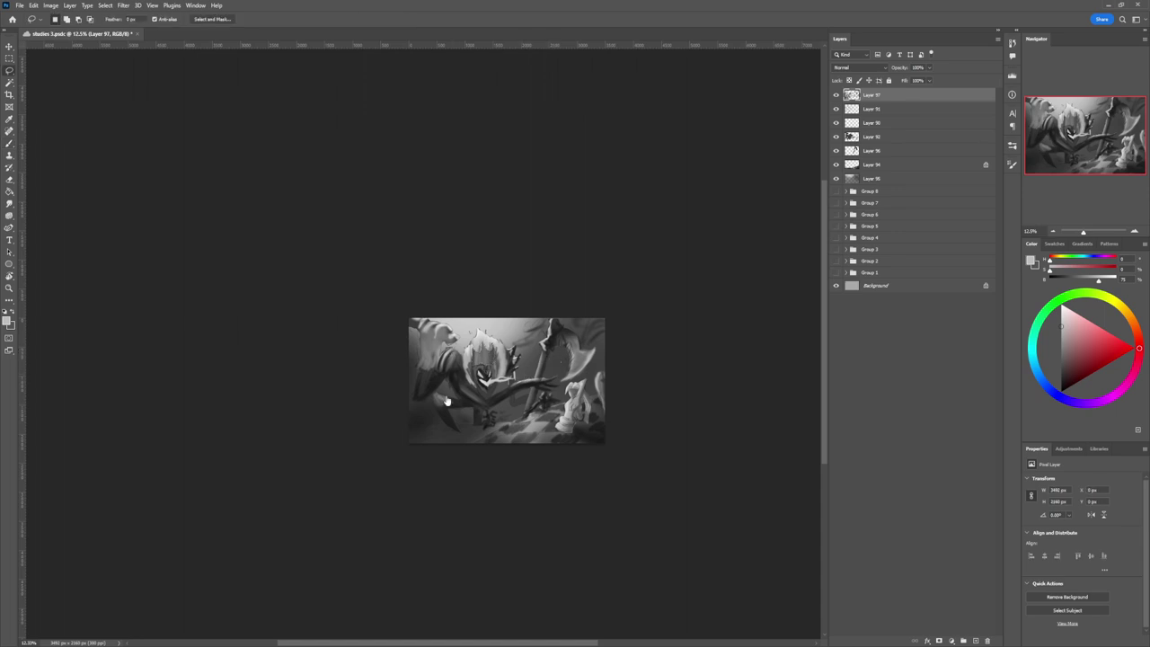
Lasso more strand shapes in the figure's hair, paint within them using light grey at 81% brightness, and deselect.
{"action": "key", "text": "z"}
{"action": "left_click_drag", "start_coordinate": [488, 409], "coordinate": [482, 399]}
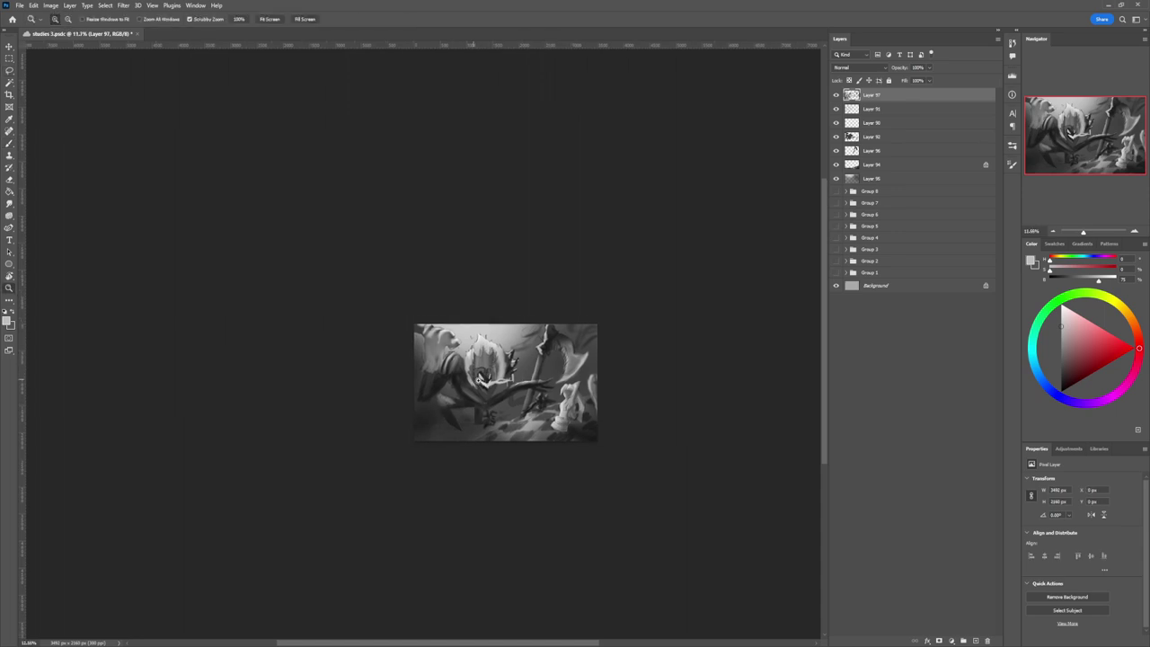
{"action": "scroll", "coordinate": [484, 379], "scroll_direction": "up", "scroll_amount": 8}
{"action": "key", "text": "l"}
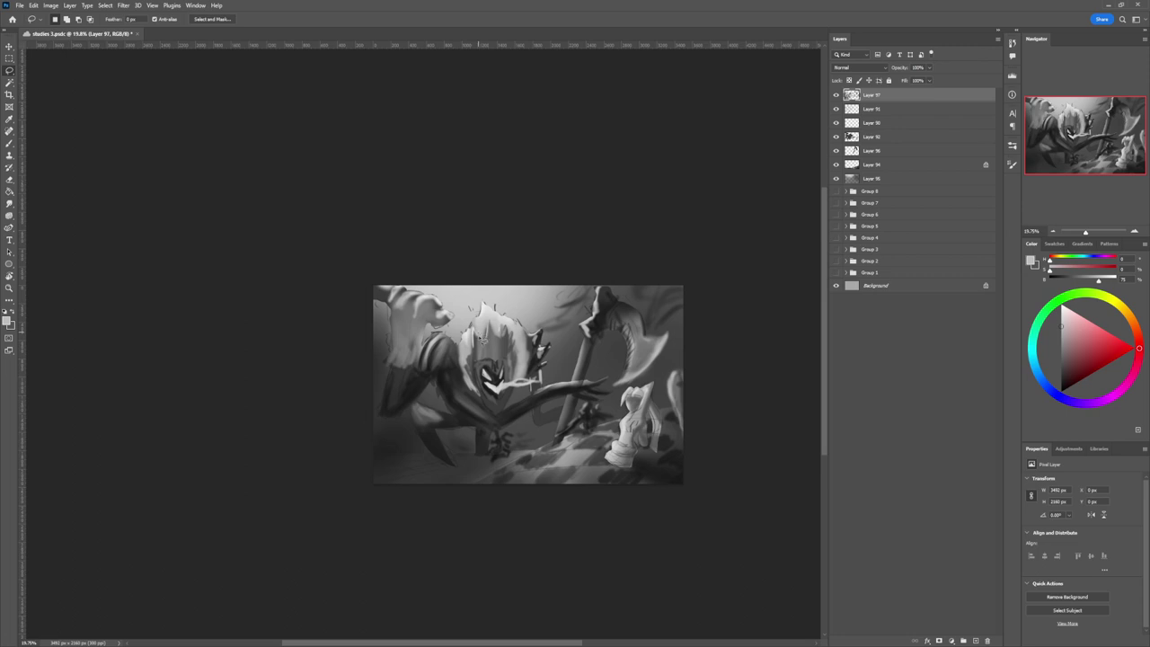
{"action": "left_click_drag", "start_coordinate": [485, 349], "coordinate": [486, 341]}
{"action": "left_click_drag", "start_coordinate": [499, 334], "coordinate": [499, 336]}
{"action": "key", "text": "b"}
{"action": "key", "text": "l"}
{"action": "mouse_move", "coordinate": [500, 334]}
{"action": "left_mouse_down"}
{"action": "mouse_move", "coordinate": [512, 362]}
{"action": "mouse_move", "coordinate": [500, 333]}
{"action": "mouse_move", "coordinate": [497, 355]}
{"action": "mouse_move", "coordinate": [456, 388]}
{"action": "mouse_move", "coordinate": [409, 396]}
{"action": "left_mouse_up"}
{"action": "key", "text": "b"}
{"action": "left_click", "coordinate": [1062, 321]}
{"action": "key", "text": "ctrl+d"}
{"action": "key", "text": "l"}
{"action": "key", "text": "z"}
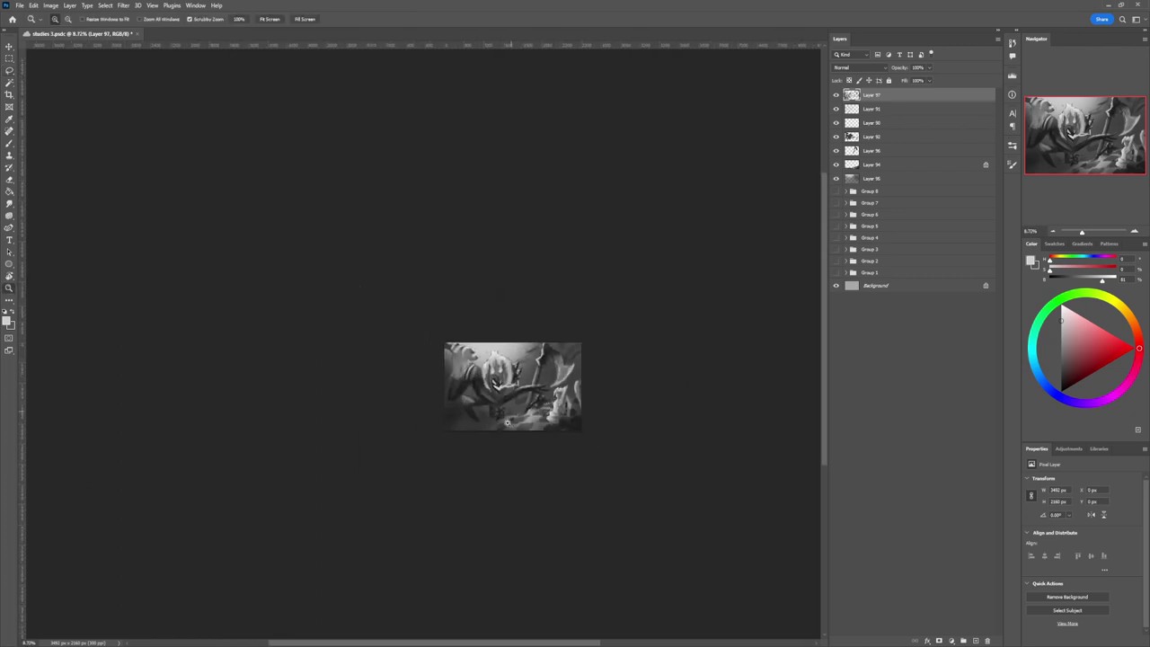
{"action": "left_click_drag", "start_coordinate": [501, 429], "coordinate": [551, 412]}
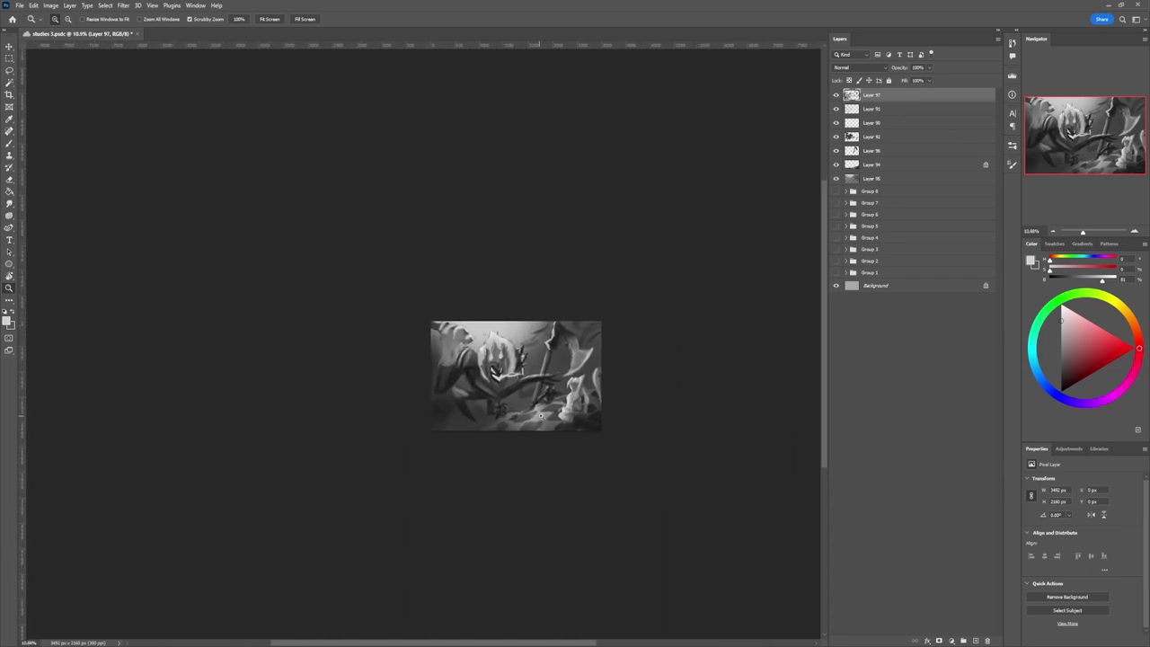